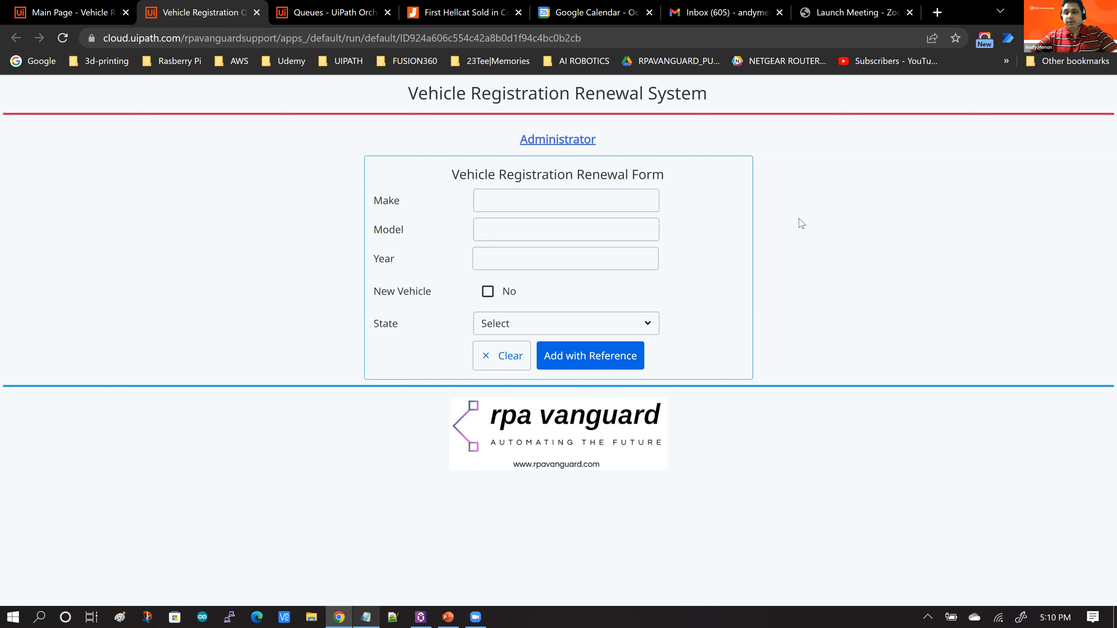
{"action": "left_click", "coordinate": [583, 207]}
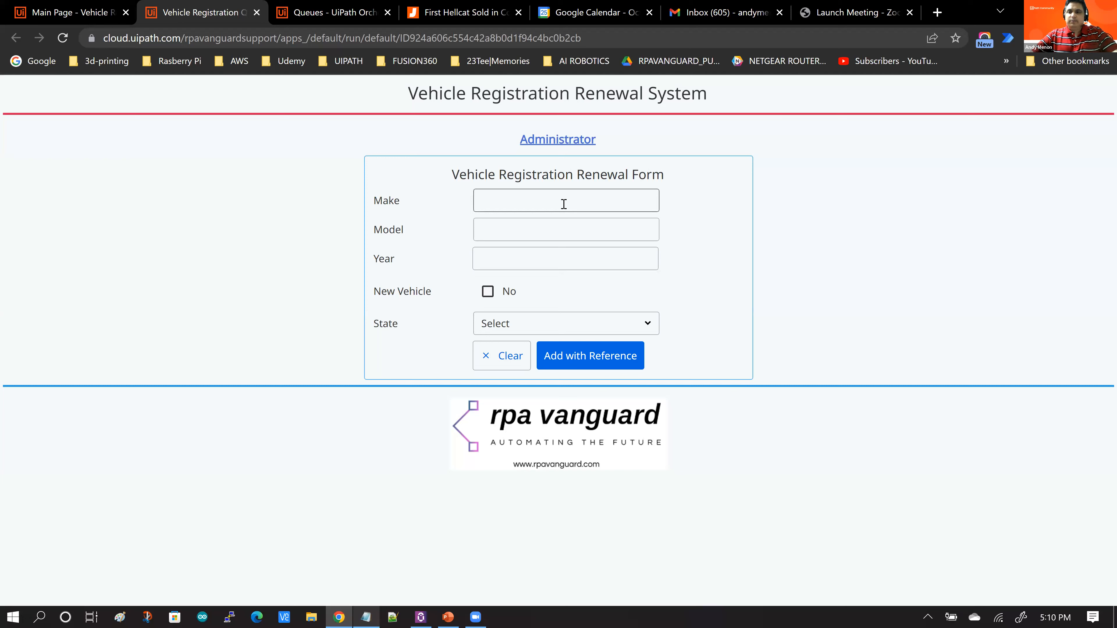
{"action": "left_click", "coordinate": [508, 353]}
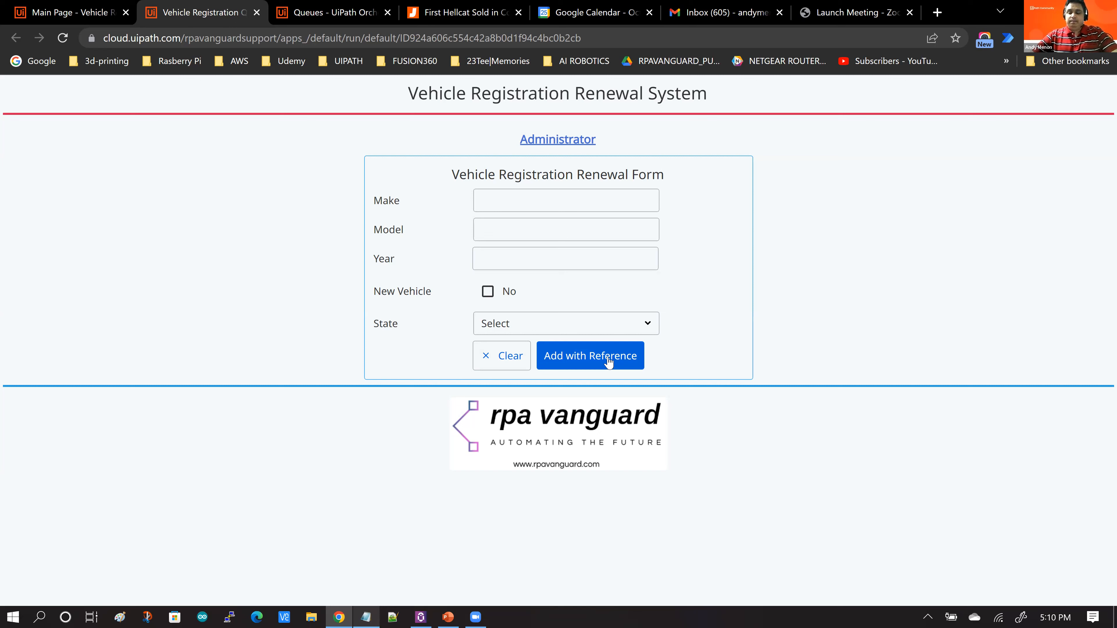
{"action": "left_click", "coordinate": [534, 203]}
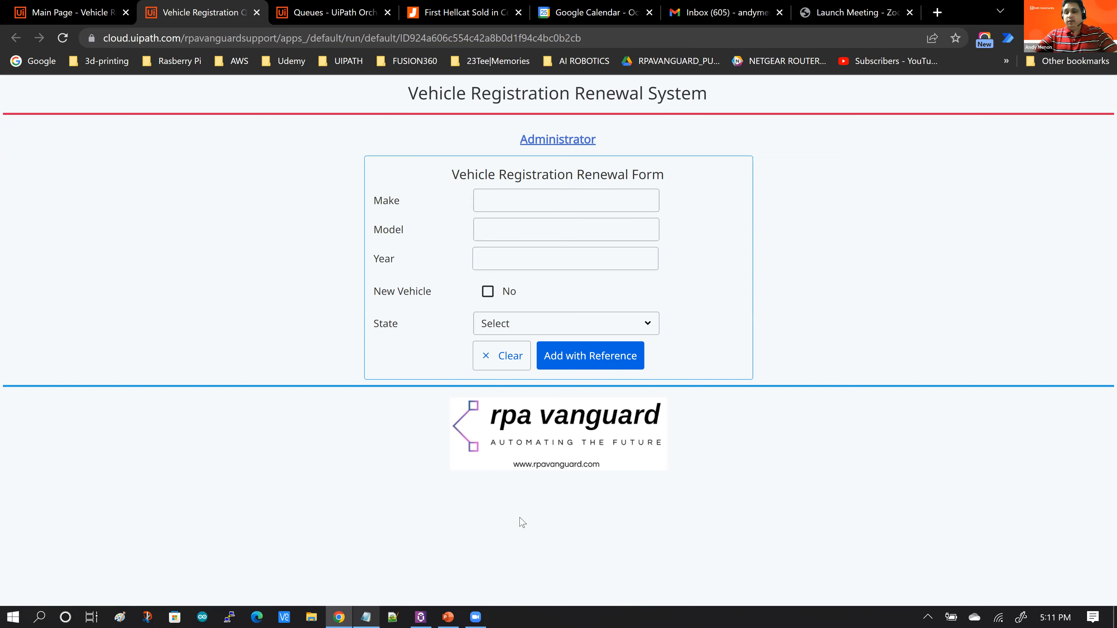
Step: Open the UiPath Assistant to check the Vehicle Registration Renewal Queue process, and minimize it
{"action": "left_click", "coordinate": [419, 616]}
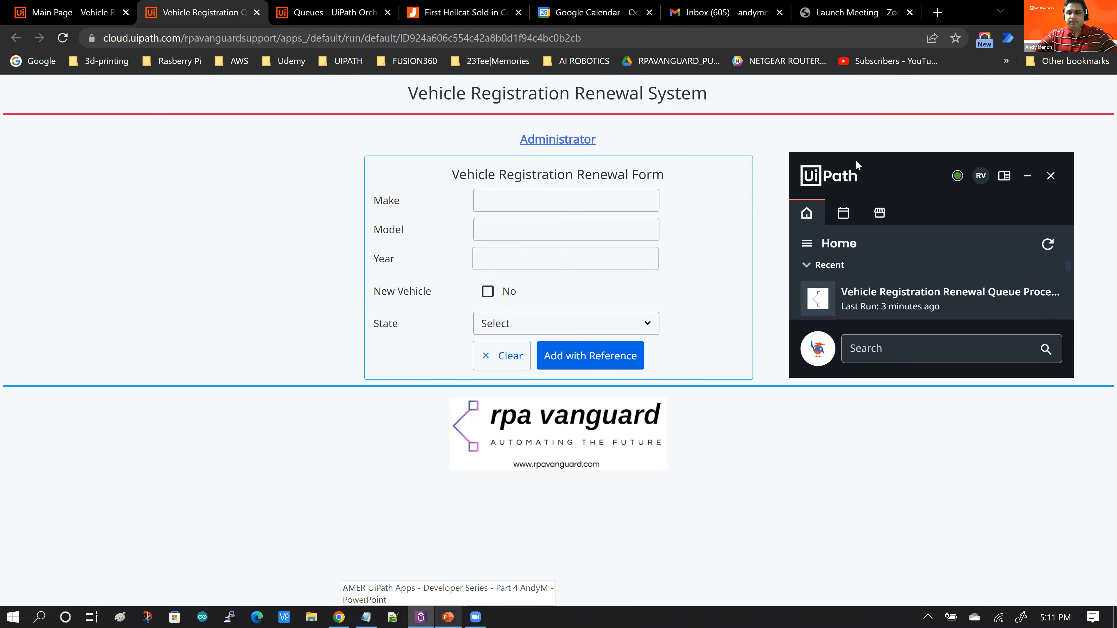
{"action": "left_click_drag", "start_coordinate": [856, 161], "coordinate": [686, 106]}
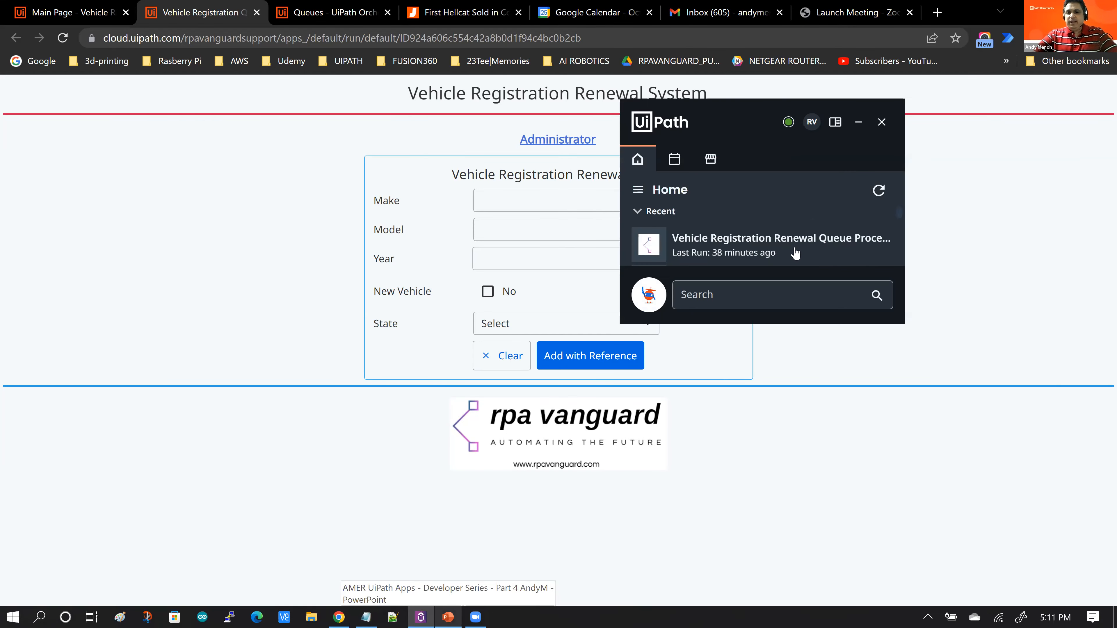
{"action": "left_click", "coordinate": [857, 127]}
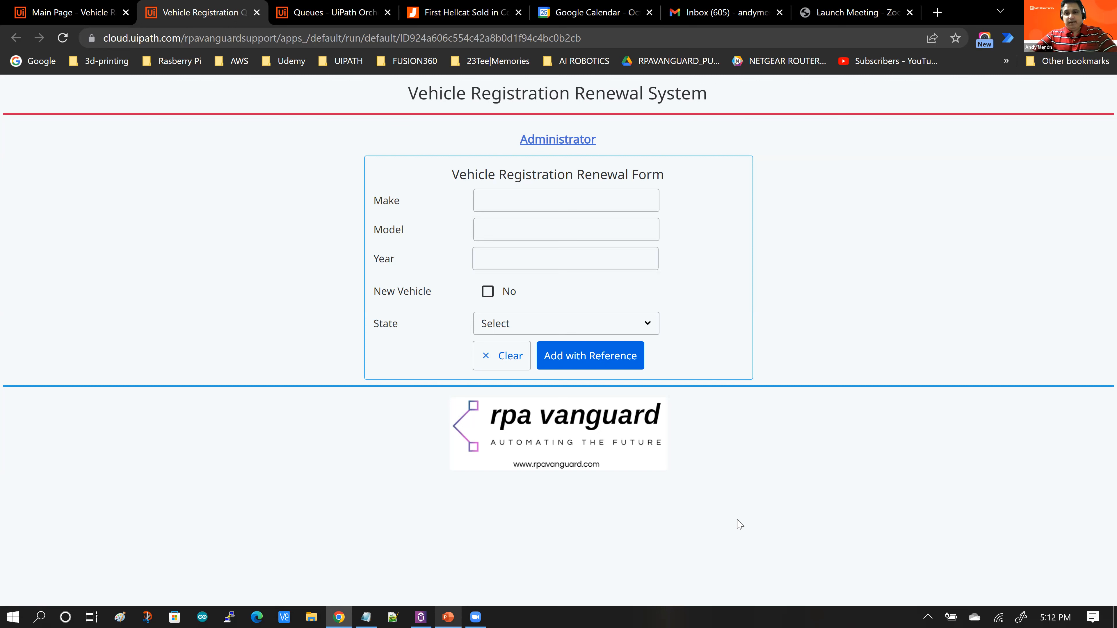
Step: Enter Dodge as the vehicle make in the renewal form
{"action": "left_click", "coordinate": [578, 203]}
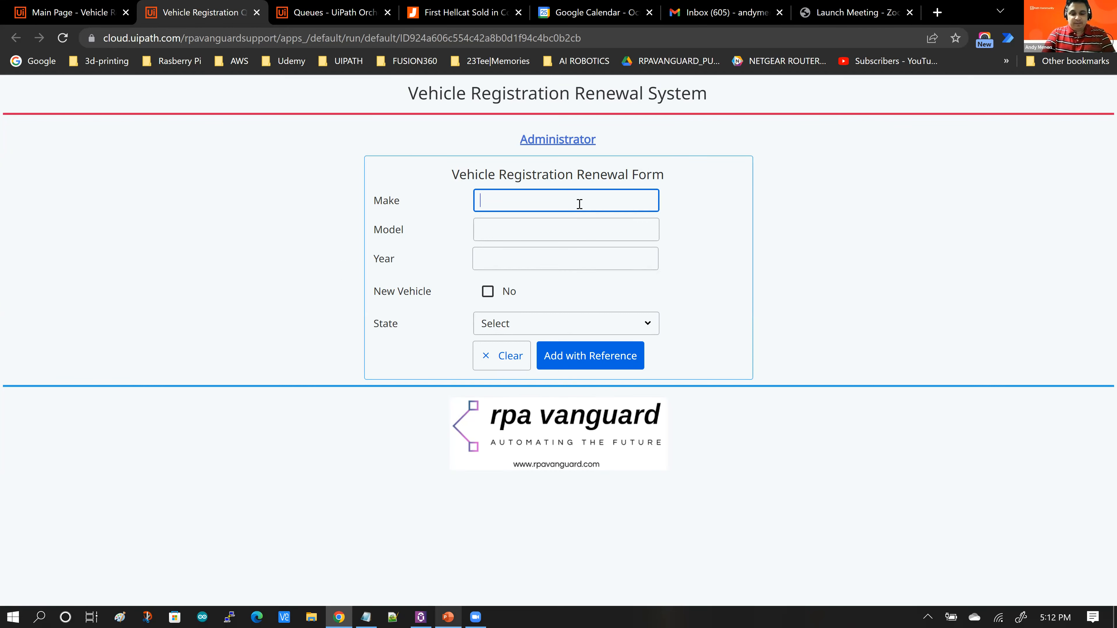
{"action": "type", "text": "Dod"}
{"action": "key", "text": "BackSpace"}
{"action": "key", "text": "BackSpace"}
{"action": "key", "text": "BackSpace"}
{"action": "type", "text": "Dodge"}
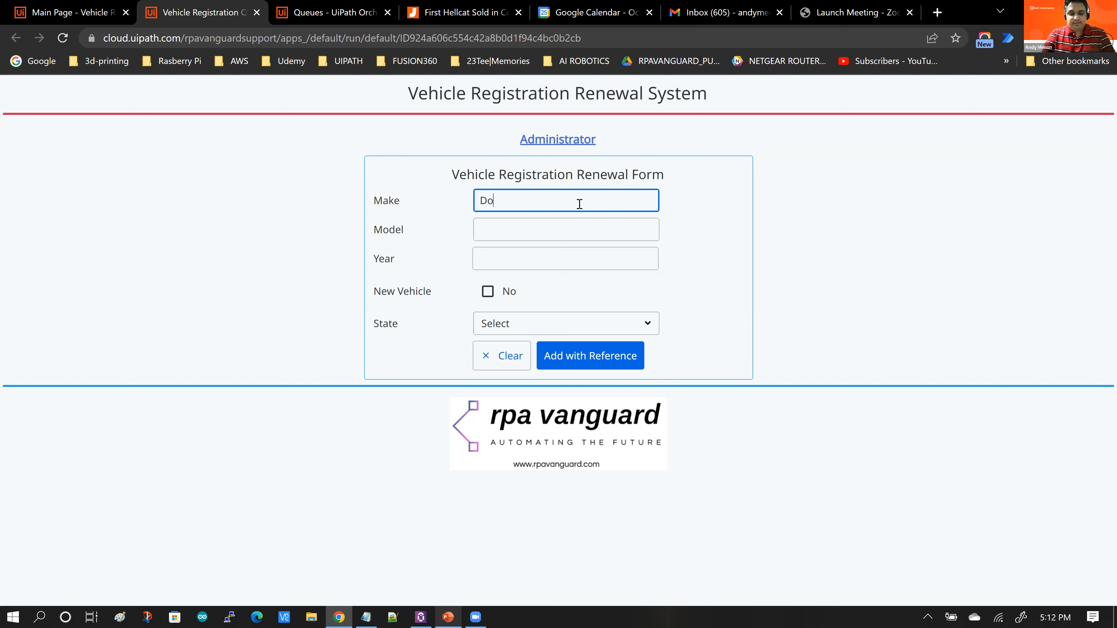
Step: Enter Hellcat as the model and 2015 as the year
{"action": "left_click", "coordinate": [567, 236]}
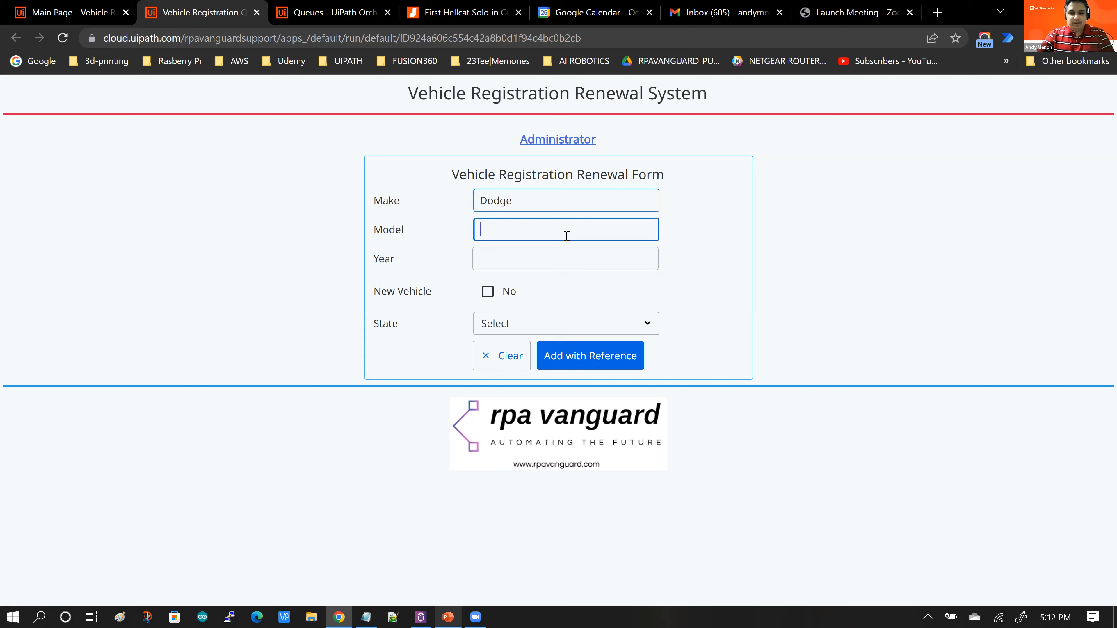
{"action": "type", "text": "Hello"}
{"action": "key", "text": "BackSpace"}
{"action": "type", "text": "cat"}
{"action": "left_click", "coordinate": [559, 258]}
{"action": "type", "text": "2015"}
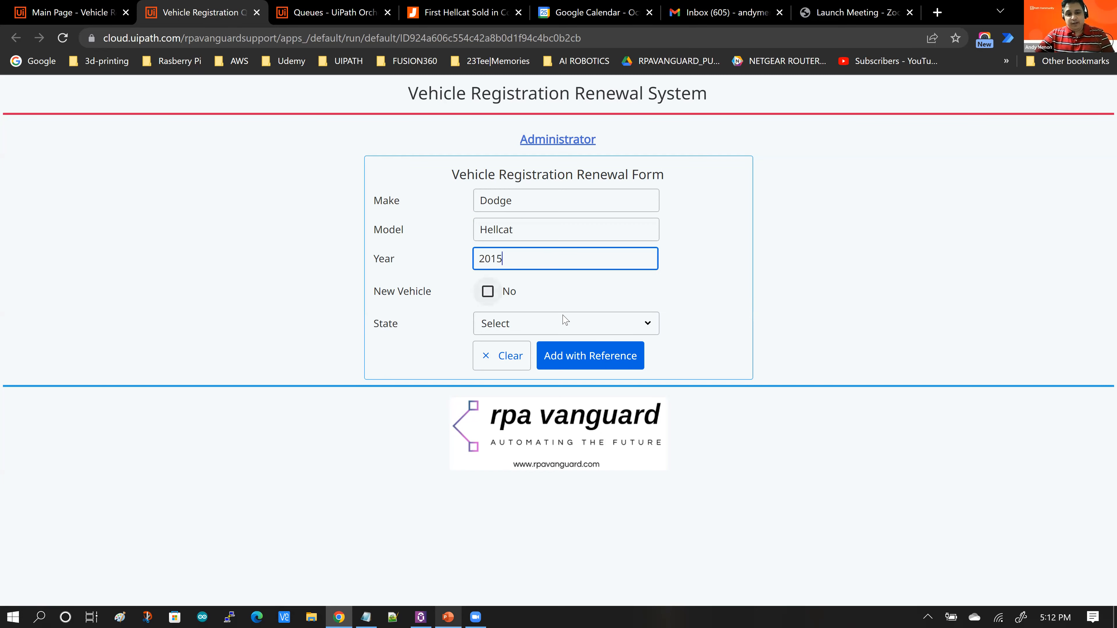
Step: Tick the New Vehicle box and fill in the vehicle's registration number
{"action": "left_click", "coordinate": [487, 291]}
{"action": "left_click", "coordinate": [518, 325]}
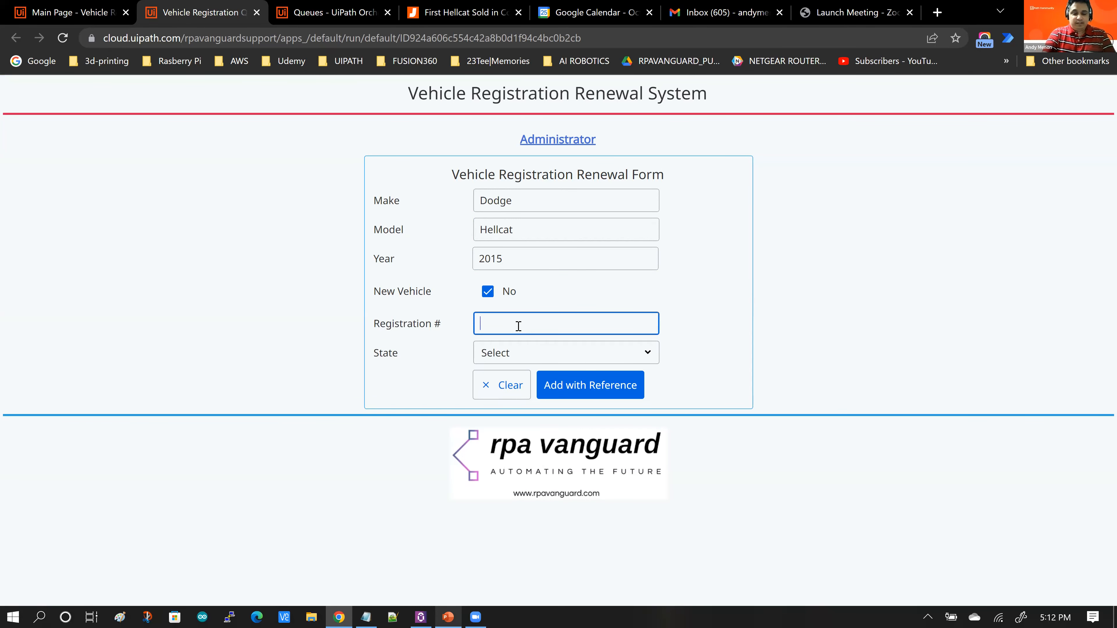
{"action": "type", "text": "TUV "}
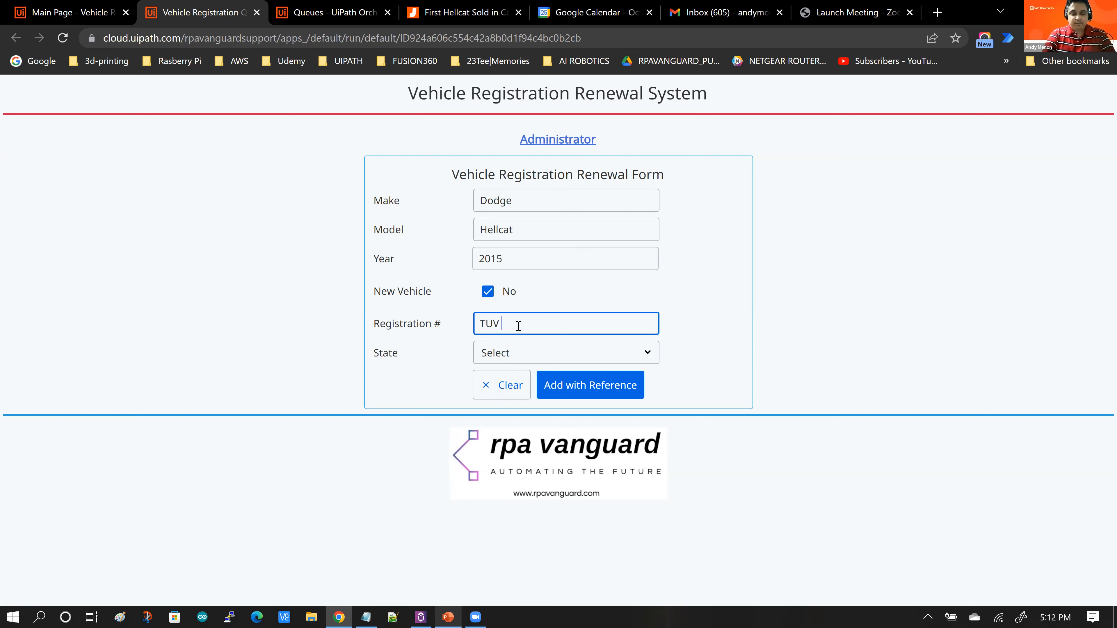
{"action": "type", "text": "2356"}
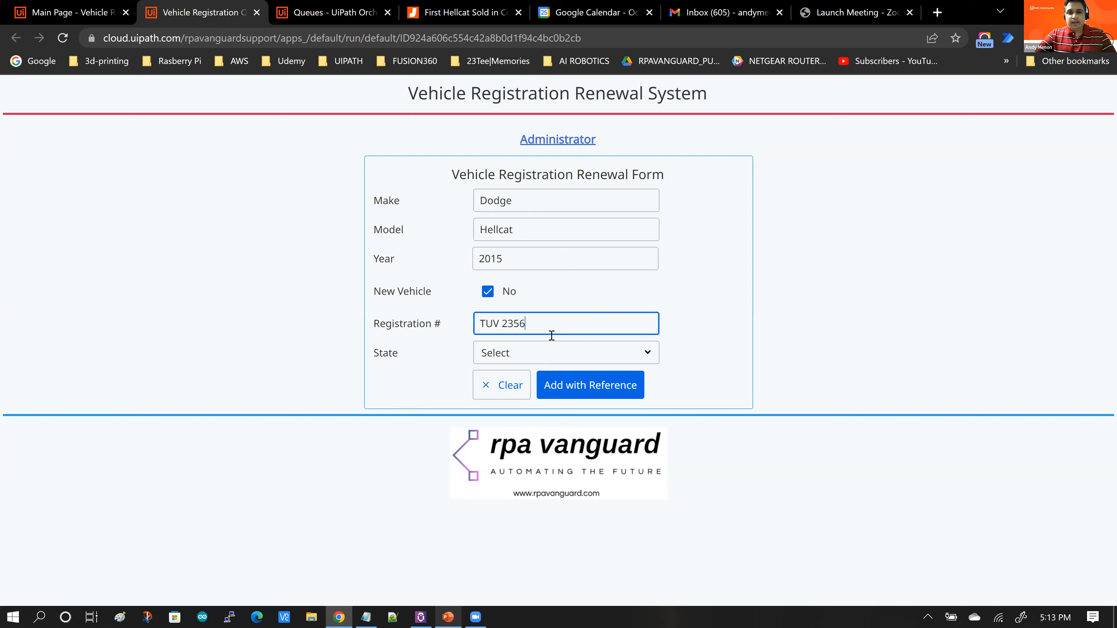
Step: Set the state to MA and submit the form with a queue reference
{"action": "left_click", "coordinate": [545, 354]}
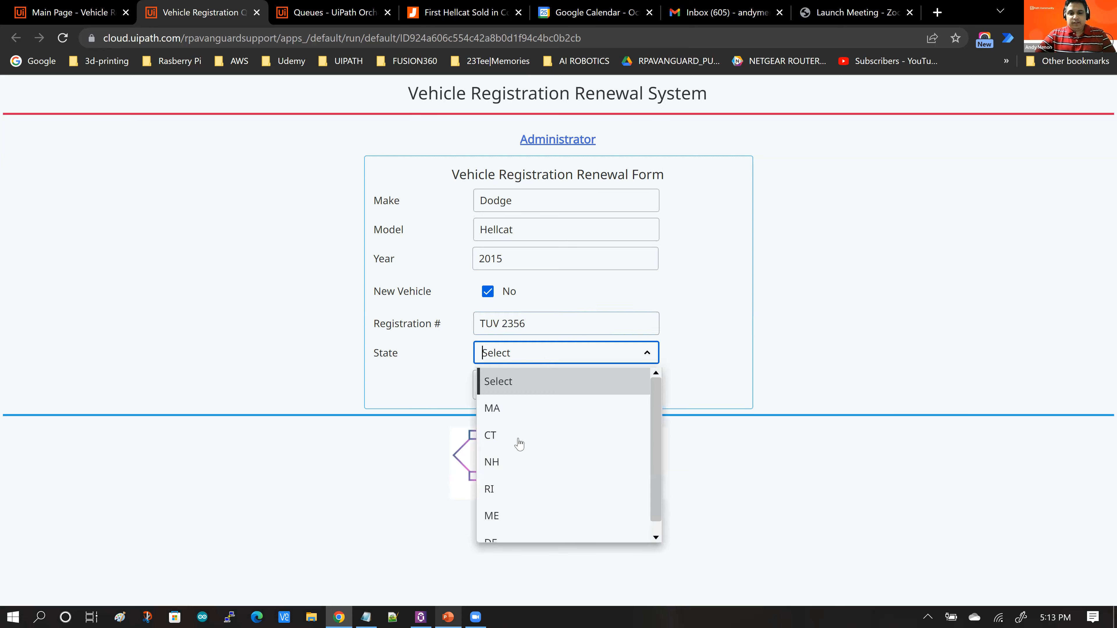
{"action": "left_click", "coordinate": [512, 415]}
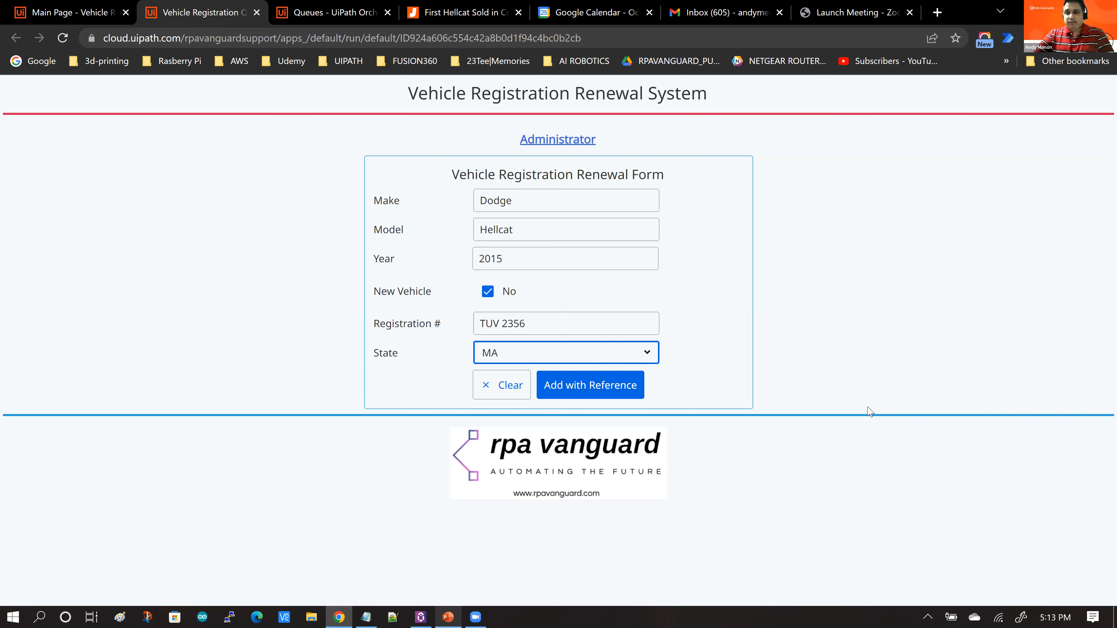
{"action": "left_click", "coordinate": [614, 393]}
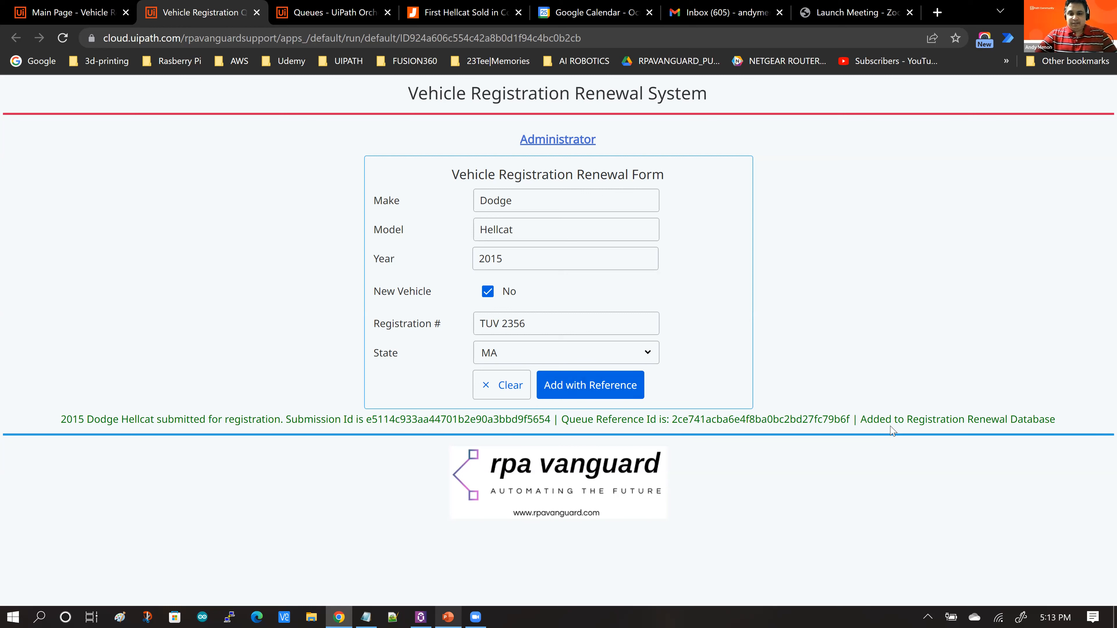
Step: Open the UiPath Assistant to check the running queue process job, and minimize it
{"action": "left_click", "coordinate": [419, 616]}
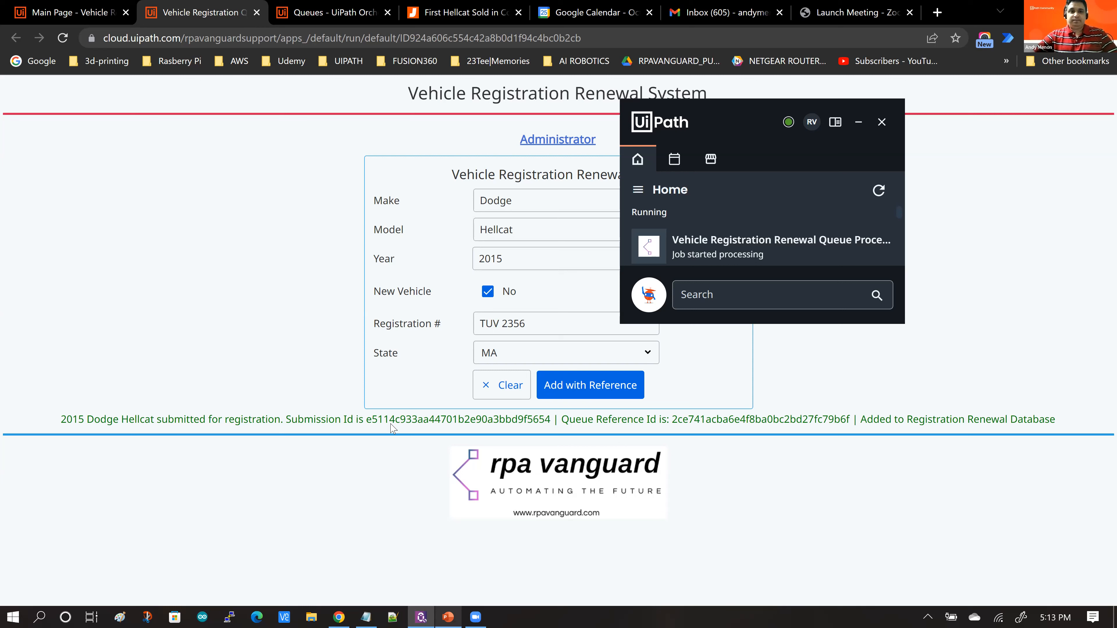
{"action": "left_click", "coordinate": [860, 125]}
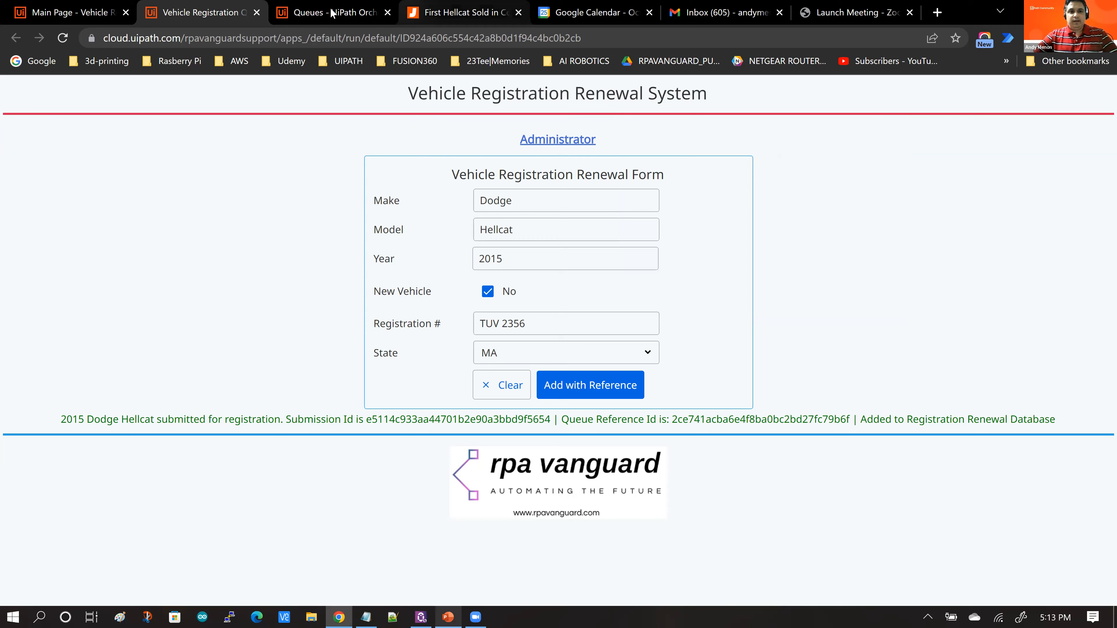
Step: Open the Vehicle Registration Renewals storage bucket in Orchestrator and locate the file matching the submission Id
{"action": "left_click", "coordinate": [332, 13]}
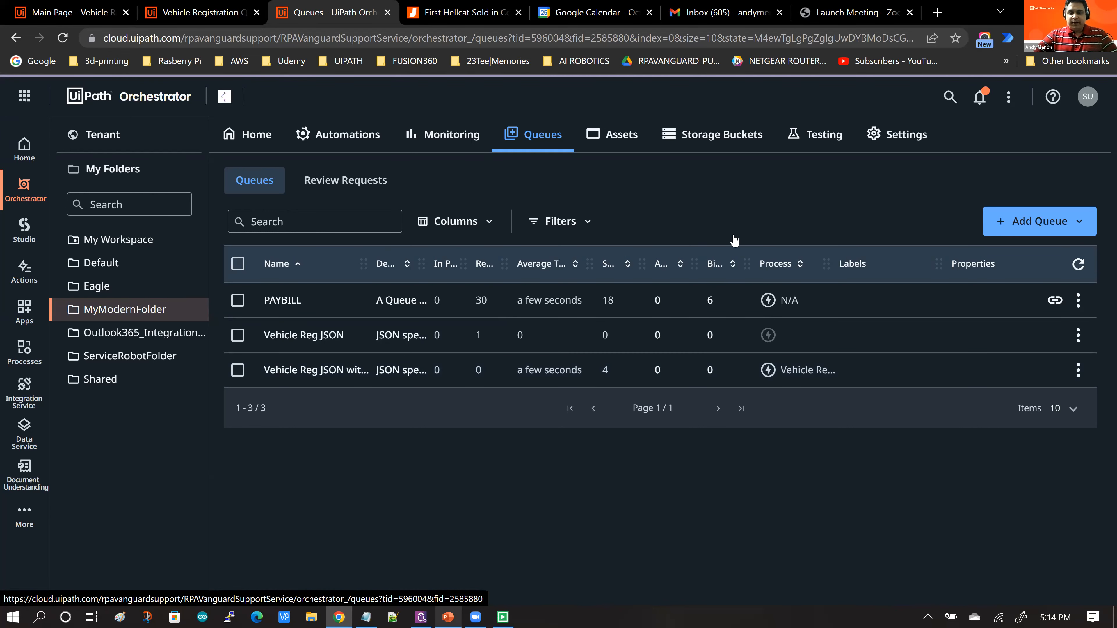
{"action": "left_click", "coordinate": [713, 134]}
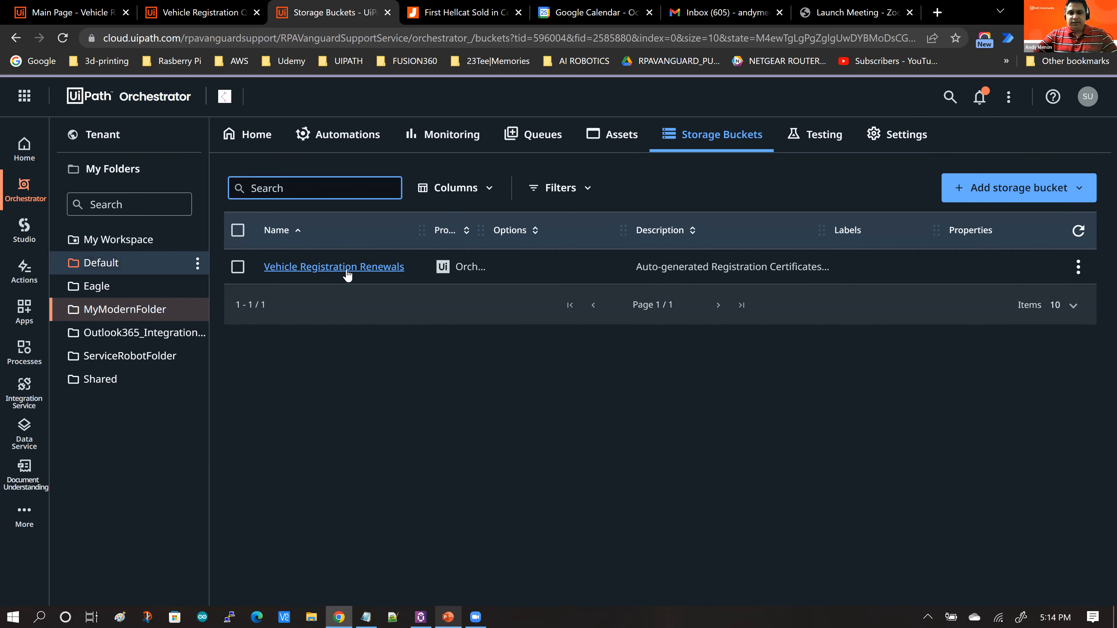
{"action": "left_click", "coordinate": [347, 272]}
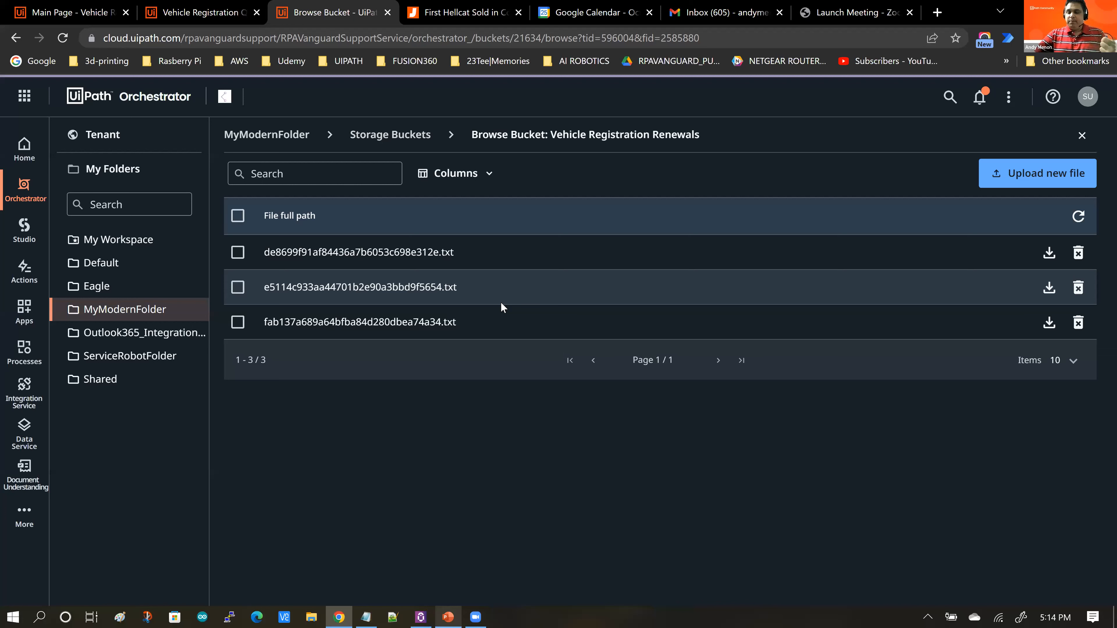
{"action": "left_click_drag", "start_coordinate": [265, 287], "coordinate": [297, 287]}
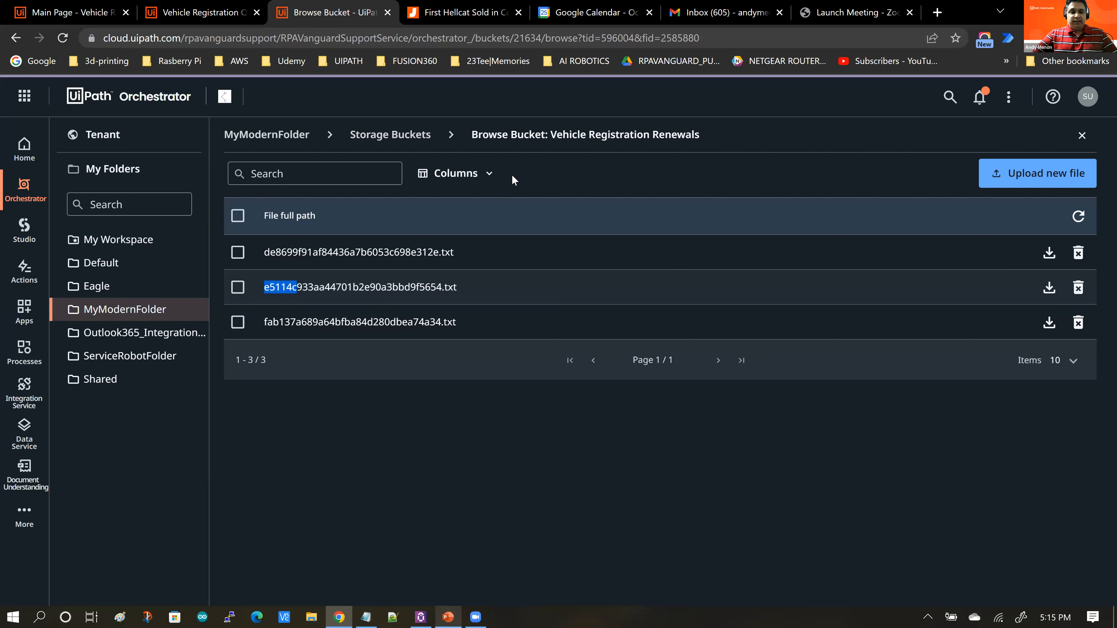
Step: Review the Vehicle Registration entity's fields in Data Service
{"action": "left_click", "coordinate": [24, 433]}
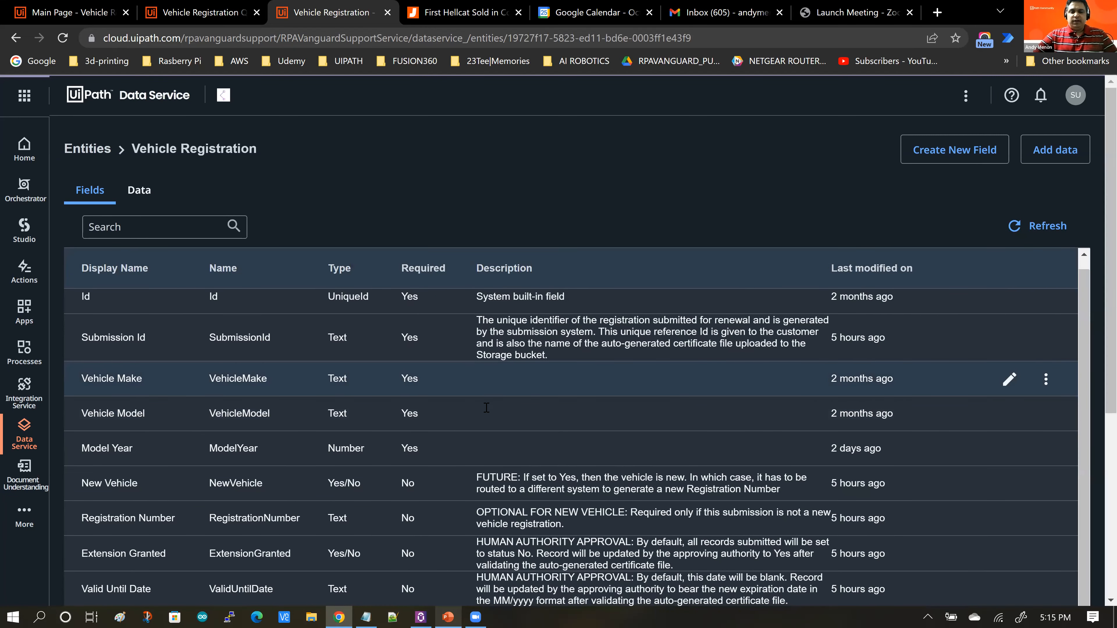
{"action": "scroll", "coordinate": [484, 407], "scroll_direction": "down", "scroll_amount": 2}
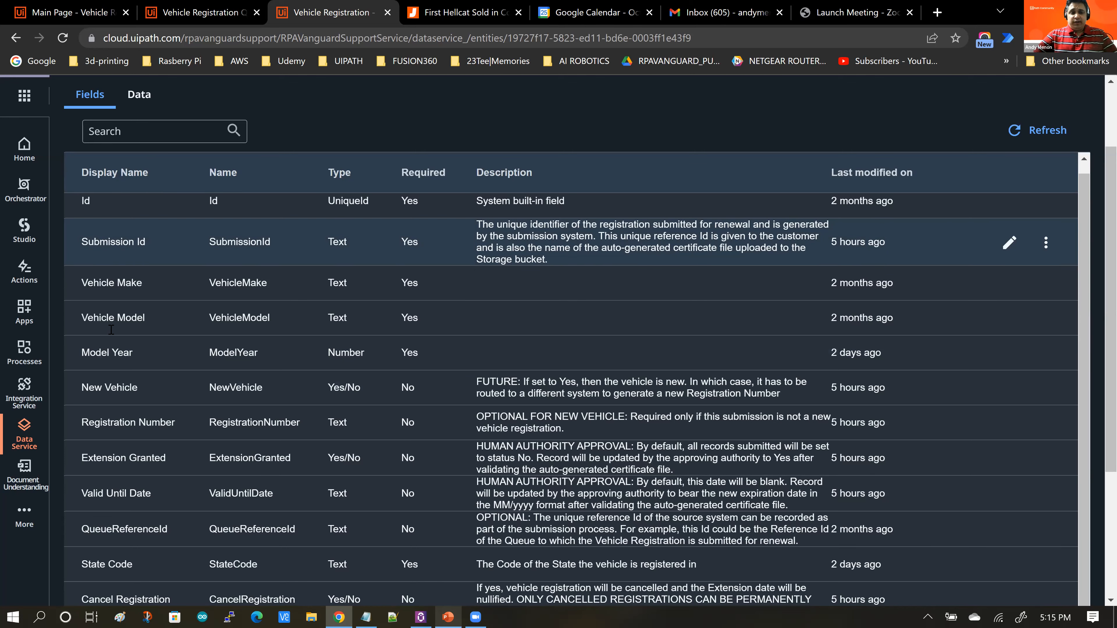
{"action": "scroll", "coordinate": [514, 326], "scroll_direction": "down", "scroll_amount": 1}
{"action": "scroll", "coordinate": [514, 327], "scroll_direction": "down", "scroll_amount": 1}
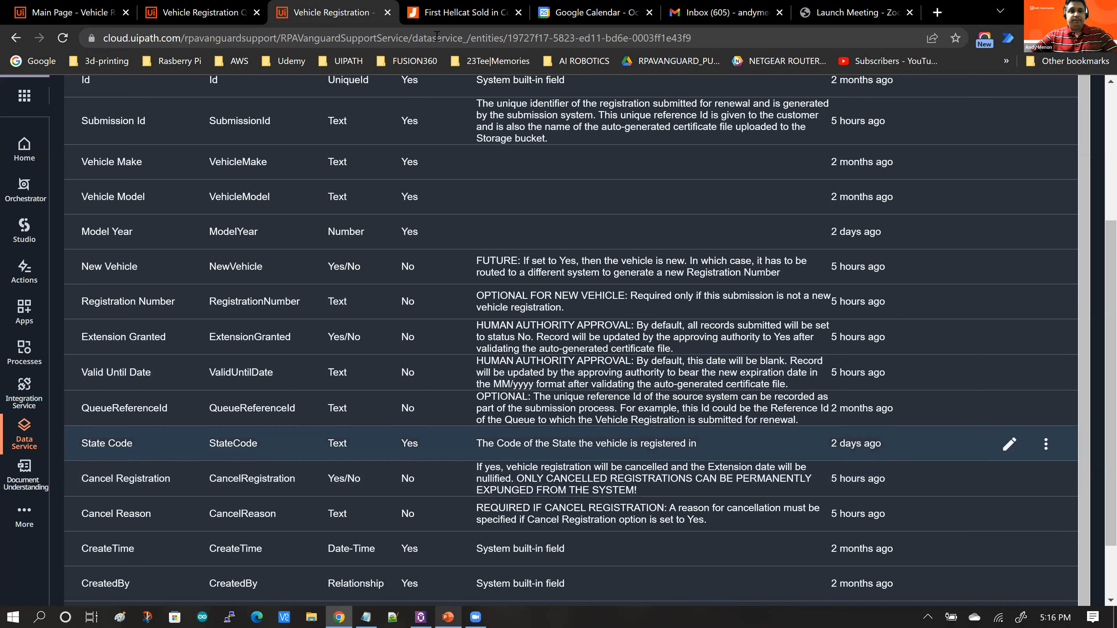
Step: Open the Add entity dialog in App Studio to inspect the Vehicle Registration entity, and close it
{"action": "left_click", "coordinate": [70, 13]}
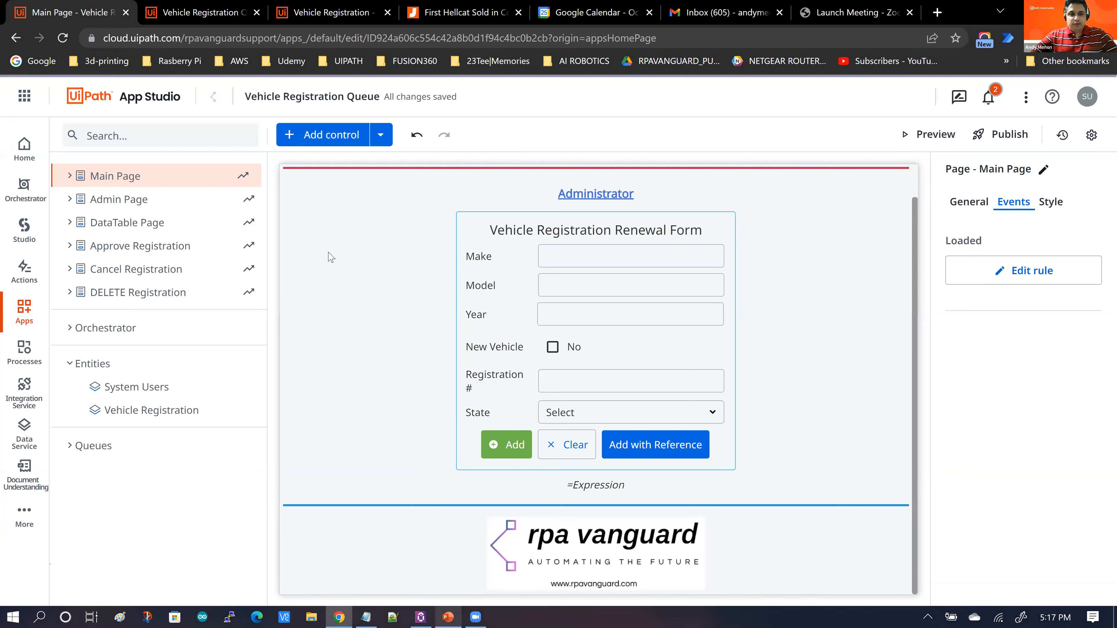
{"action": "left_click", "coordinate": [233, 388]}
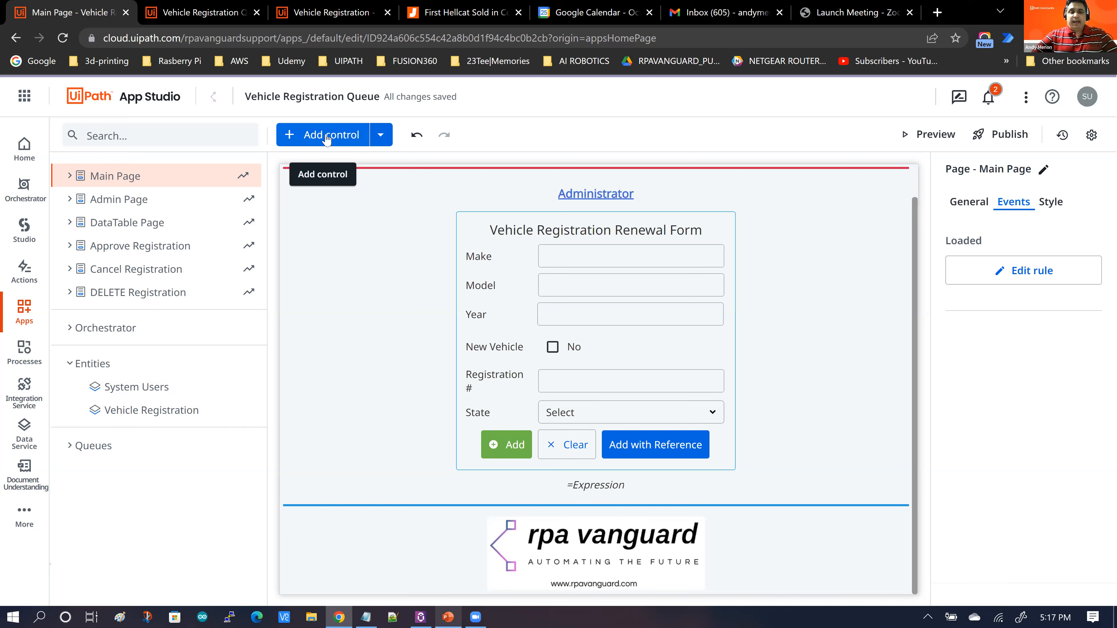
{"action": "left_click", "coordinate": [382, 136]}
{"action": "left_click", "coordinate": [412, 283]}
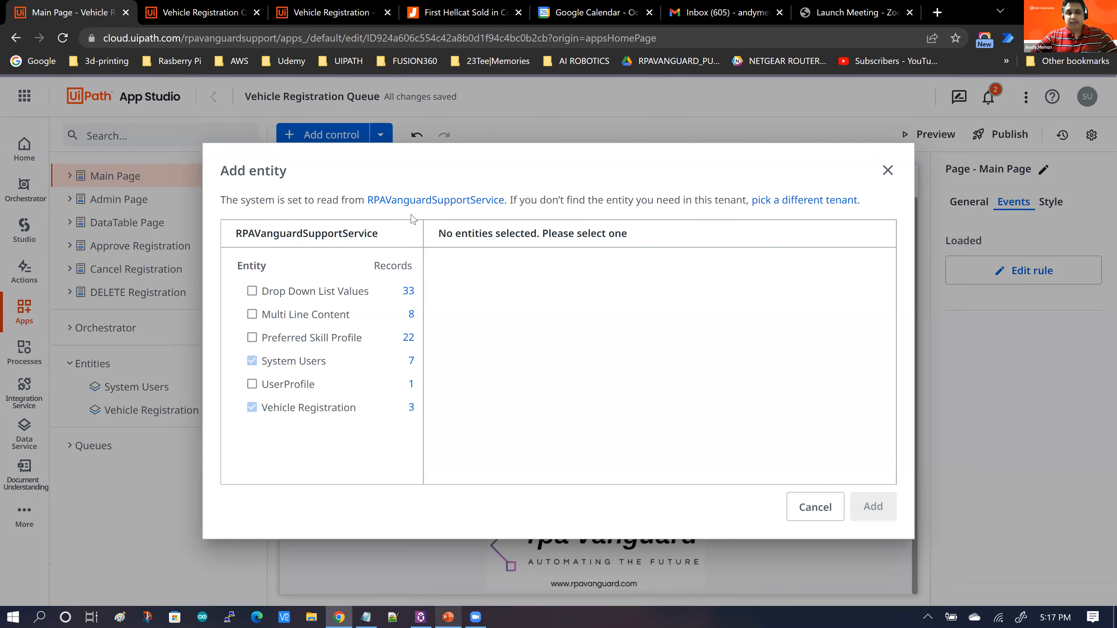
{"action": "left_click", "coordinate": [288, 416]}
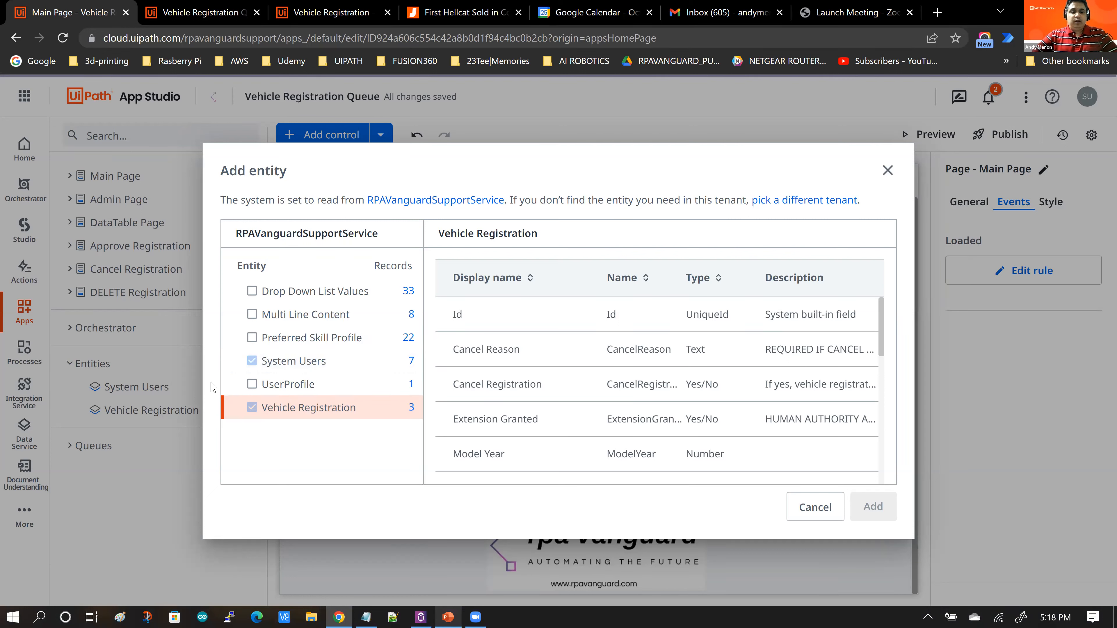
{"action": "left_click", "coordinate": [888, 170]}
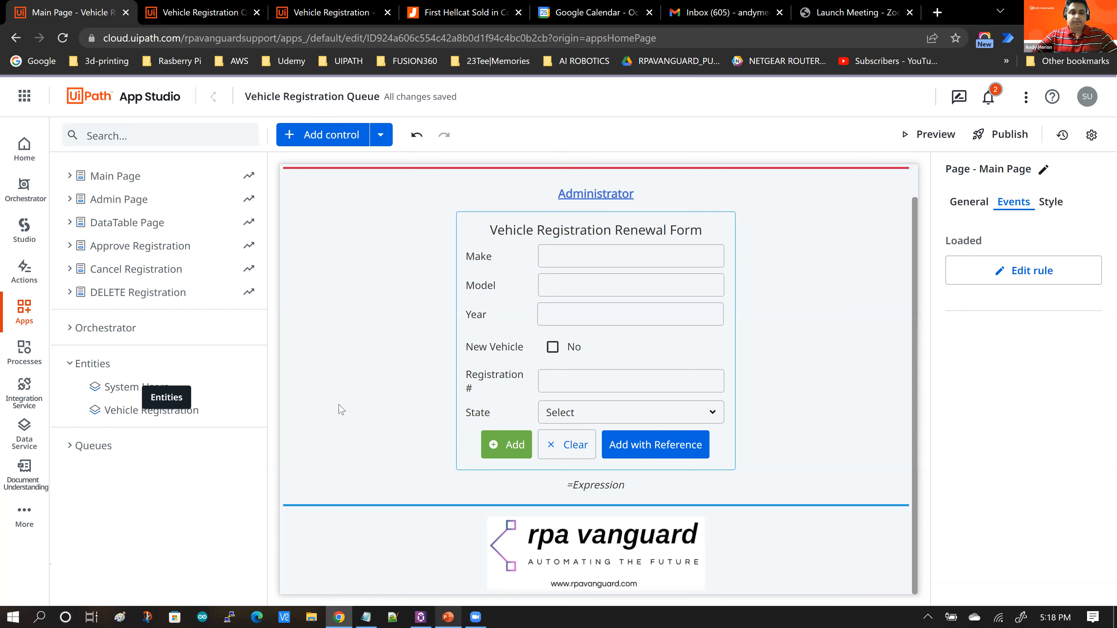
Step: Review the Vehicle Registration entity's fields in App Studio and reopen the Main Page
{"action": "left_click", "coordinate": [122, 418]}
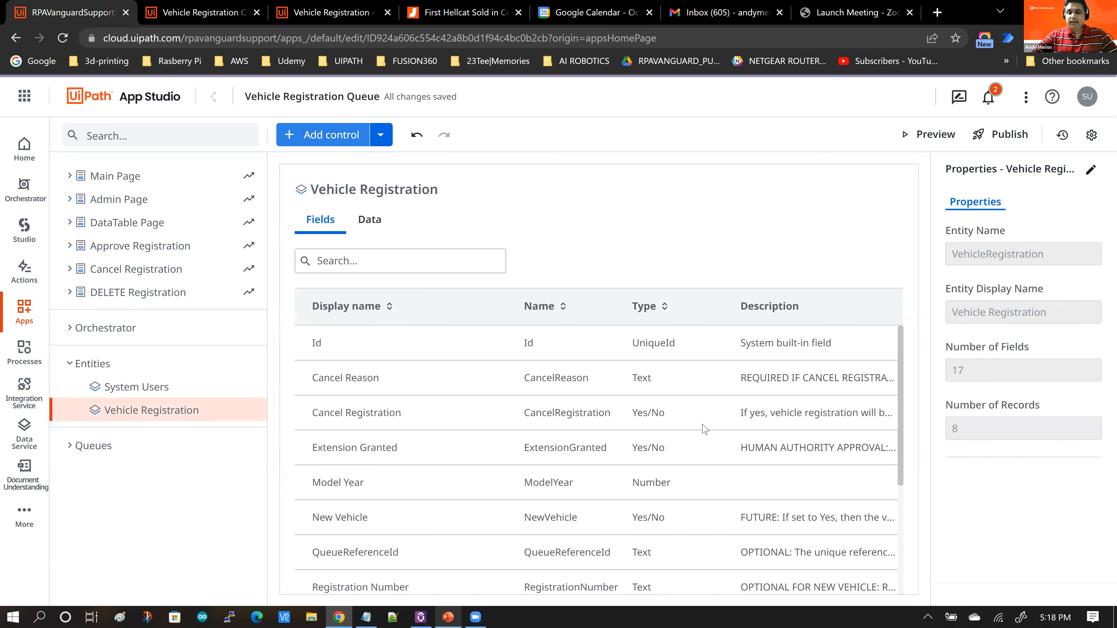
{"action": "scroll", "coordinate": [770, 453], "scroll_direction": "down", "scroll_amount": 1}
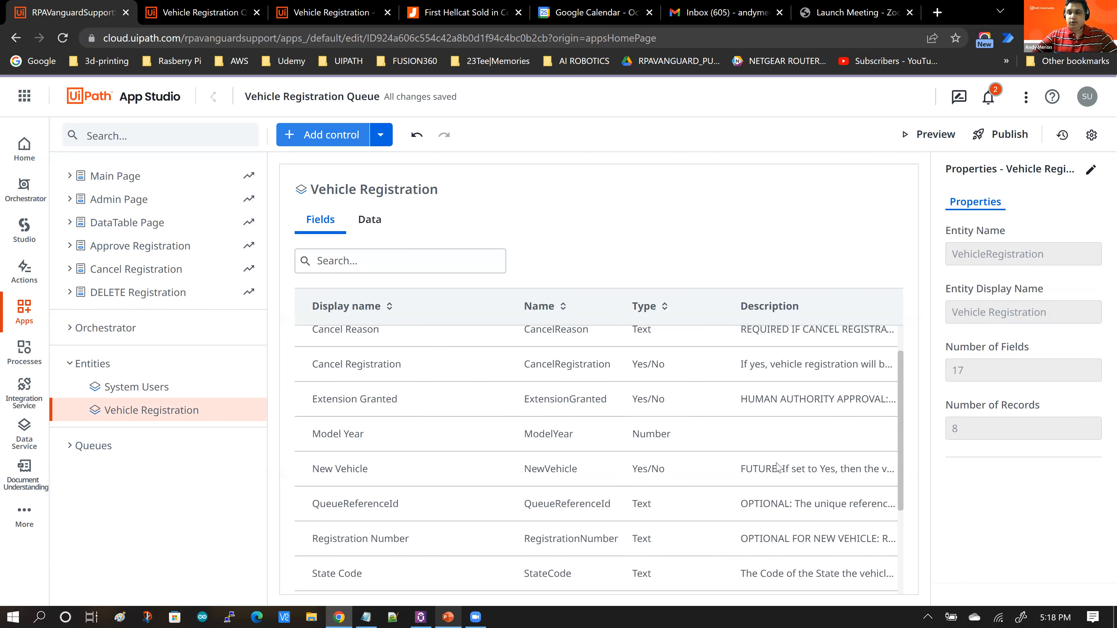
{"action": "scroll", "coordinate": [777, 467], "scroll_direction": "down", "scroll_amount": 1}
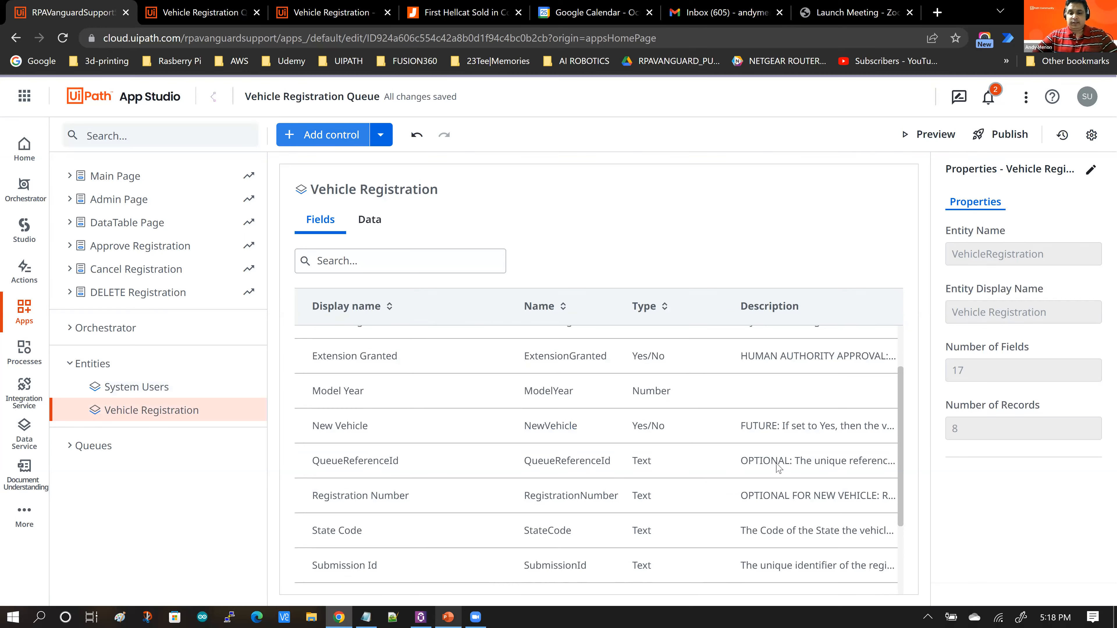
{"action": "scroll", "coordinate": [327, 424], "scroll_direction": "down", "scroll_amount": 1}
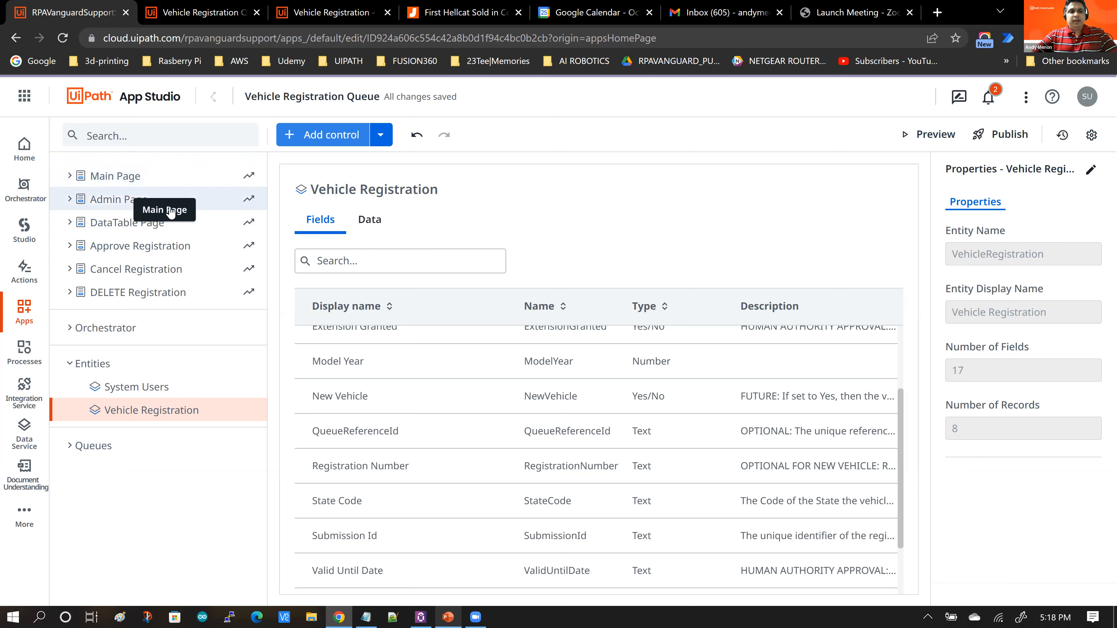
{"action": "left_click", "coordinate": [121, 176]}
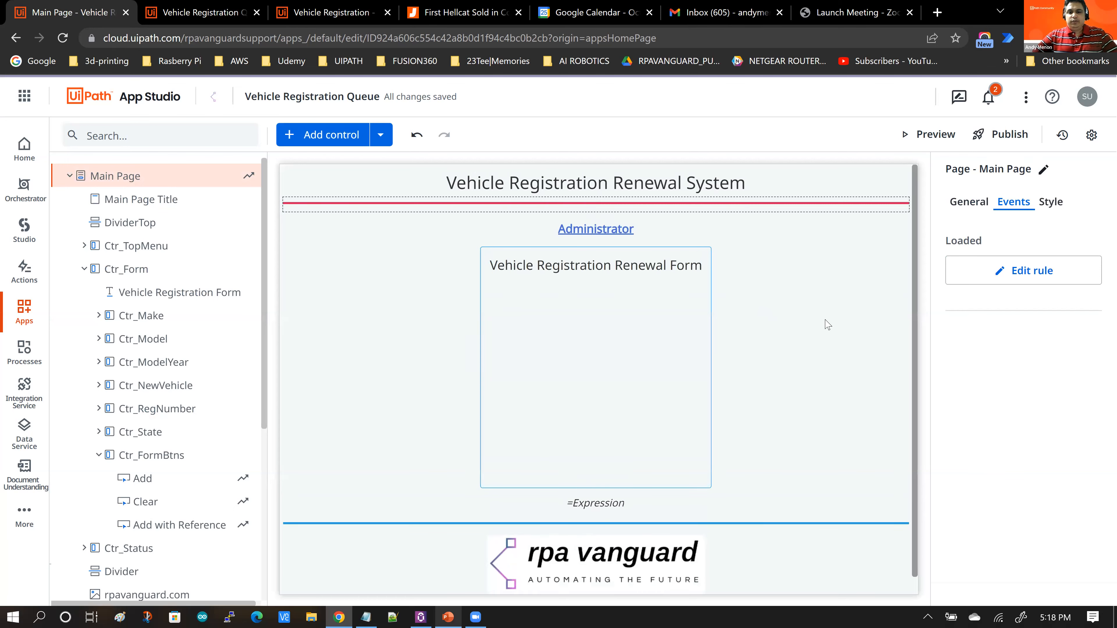
Step: Open the click rules of the Add with Reference button and review its Set Values, Add to Queue and entity record rules
{"action": "scroll", "coordinate": [845, 343], "scroll_direction": "down", "scroll_amount": 1}
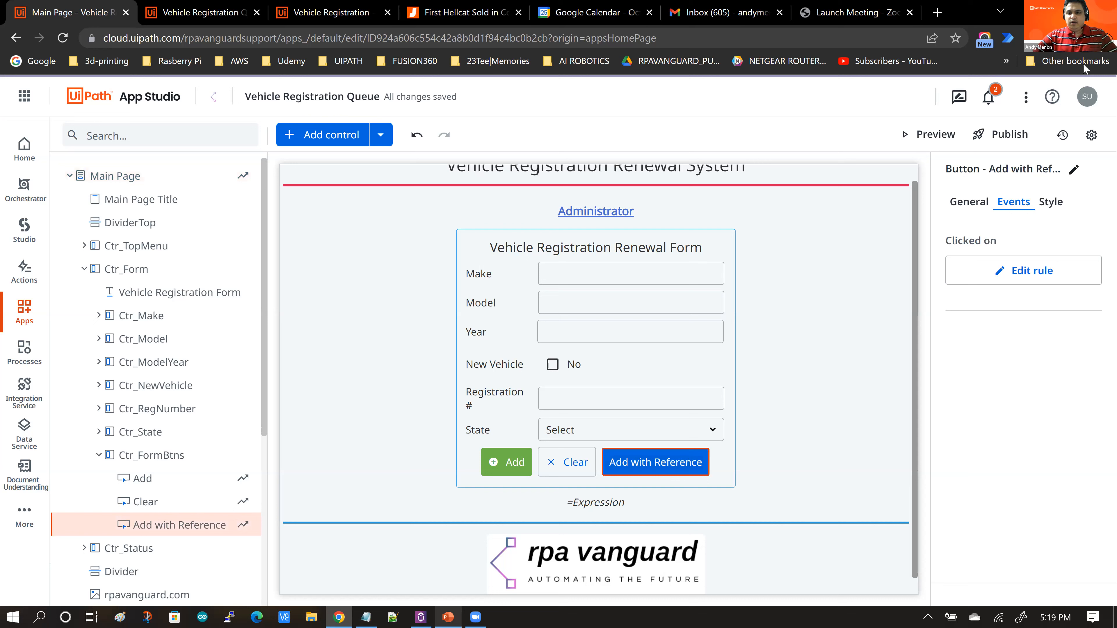
{"action": "left_click", "coordinate": [1027, 272]}
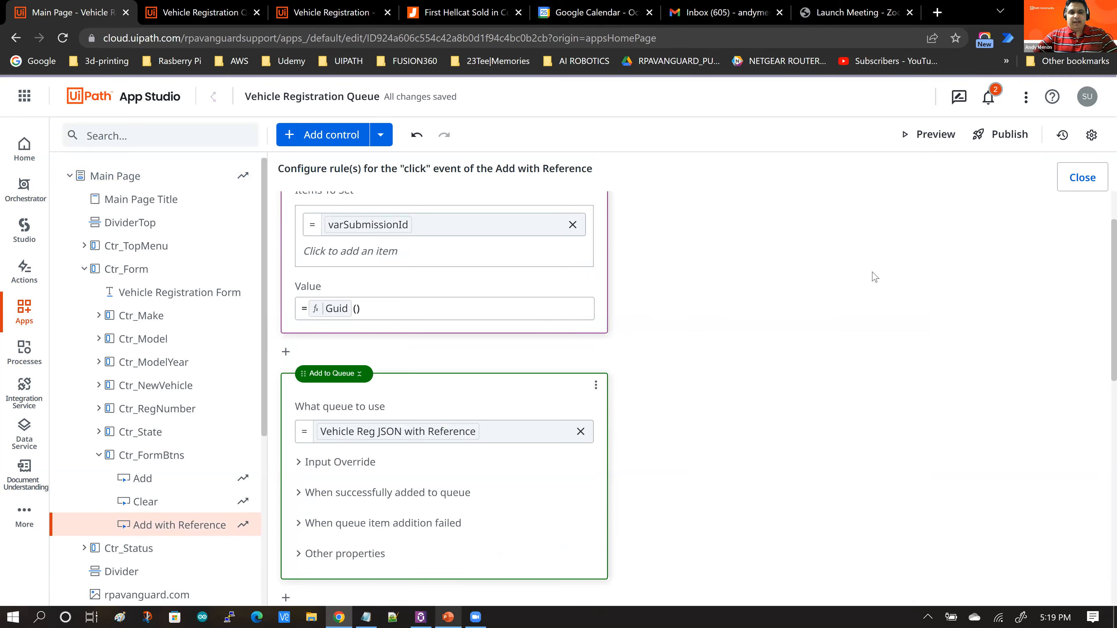
{"action": "scroll", "coordinate": [873, 277], "scroll_direction": "down", "scroll_amount": 3}
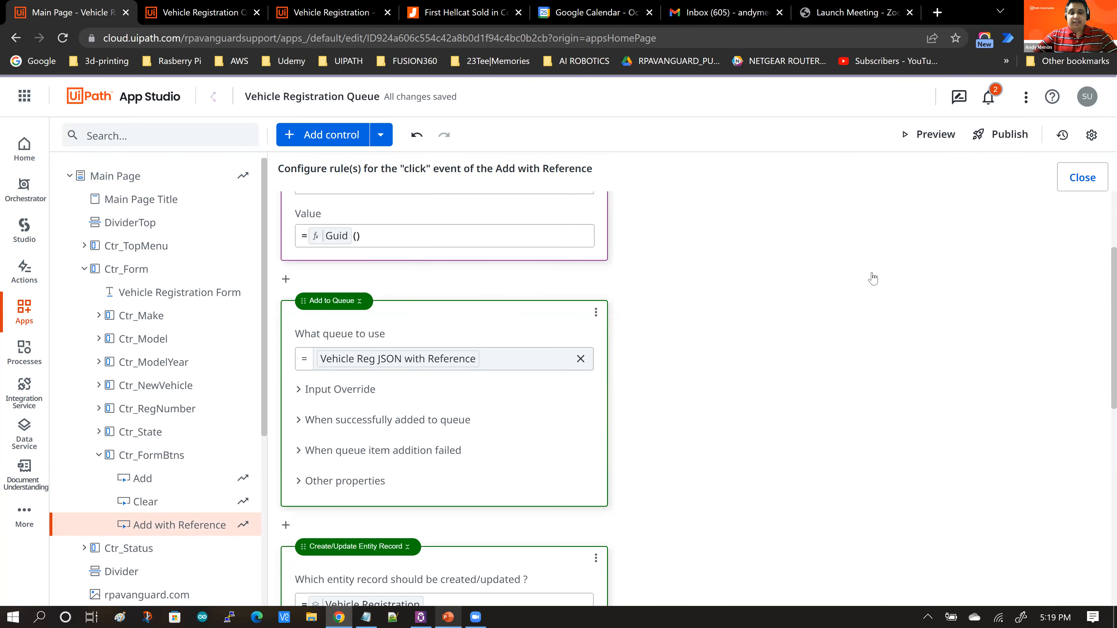
{"action": "scroll", "coordinate": [874, 277], "scroll_direction": "down", "scroll_amount": 1}
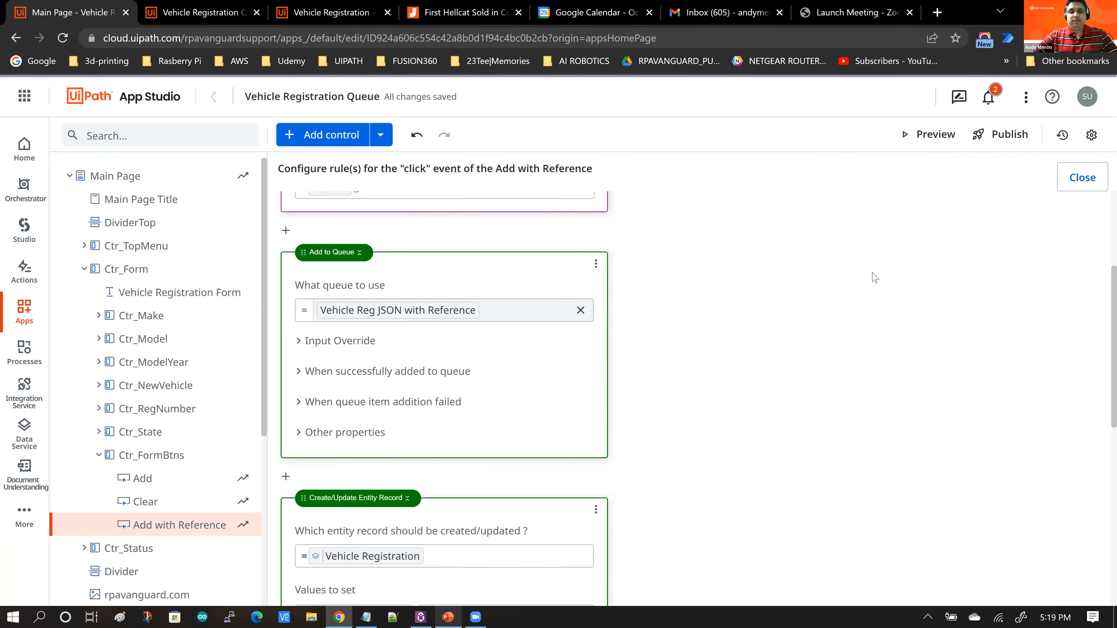
{"action": "scroll", "coordinate": [319, 285], "scroll_direction": "down", "scroll_amount": 1}
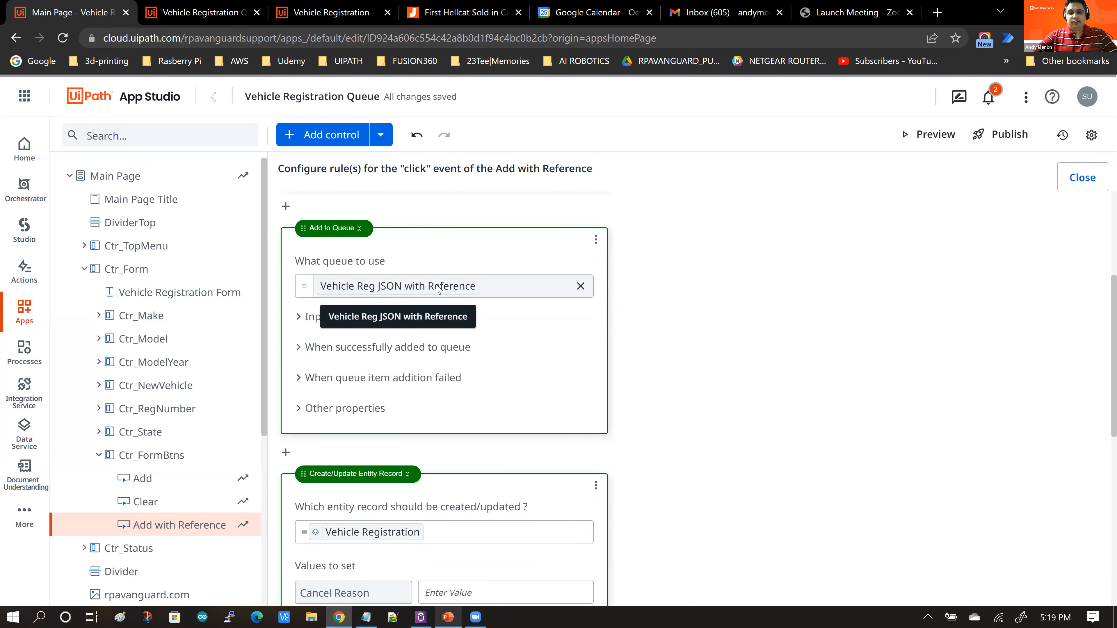
{"action": "scroll", "coordinate": [681, 286], "scroll_direction": "down", "scroll_amount": 2}
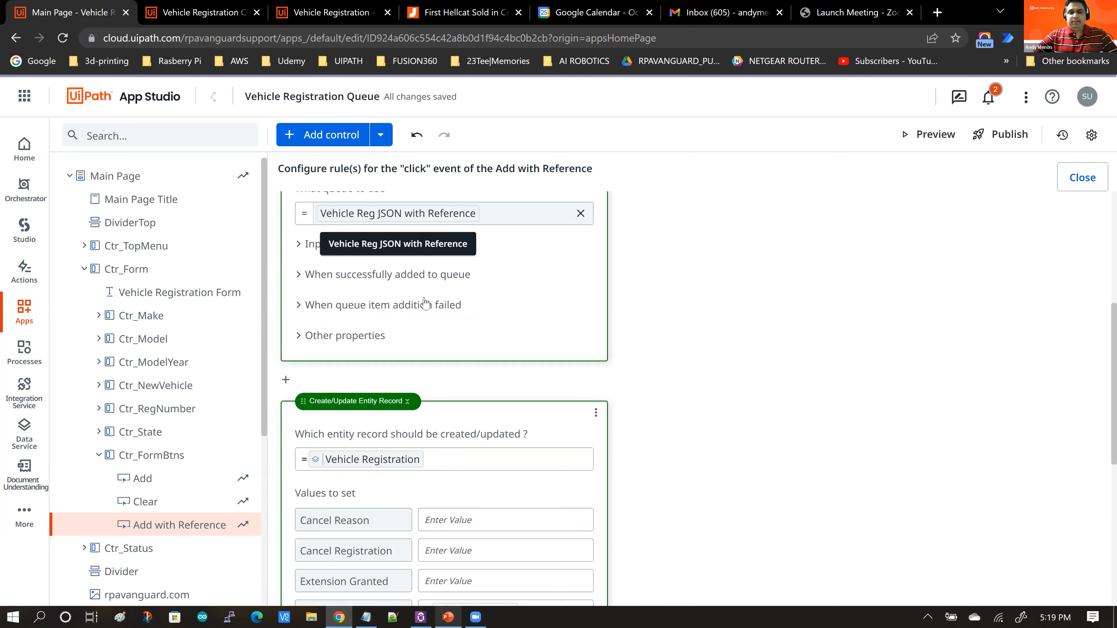
{"action": "left_click", "coordinate": [503, 343]}
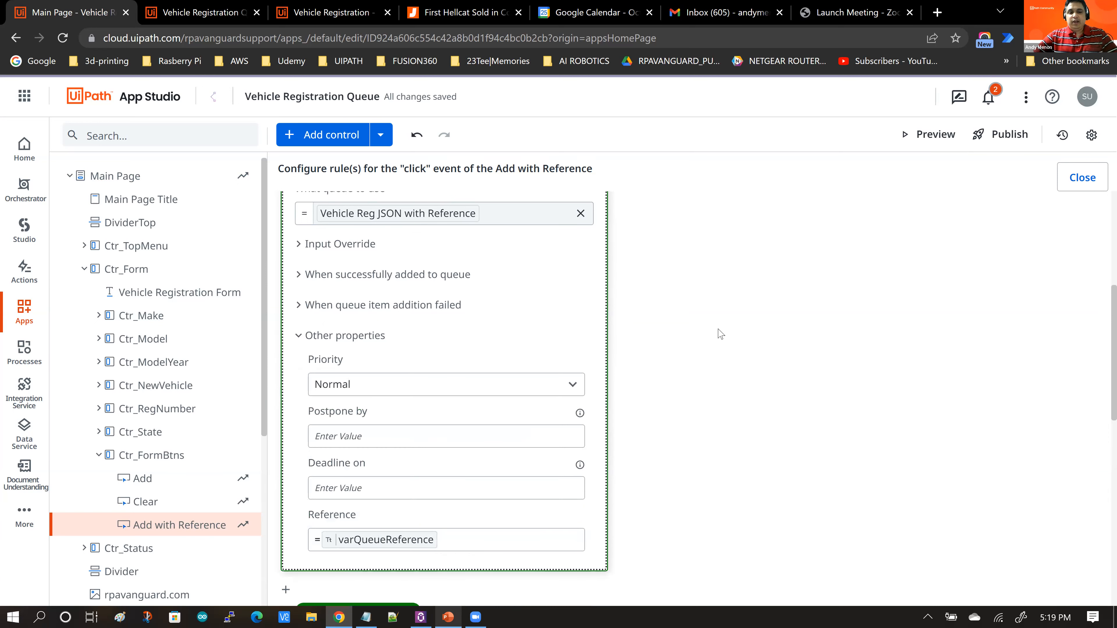
{"action": "scroll", "coordinate": [720, 335], "scroll_direction": "down", "scroll_amount": 2}
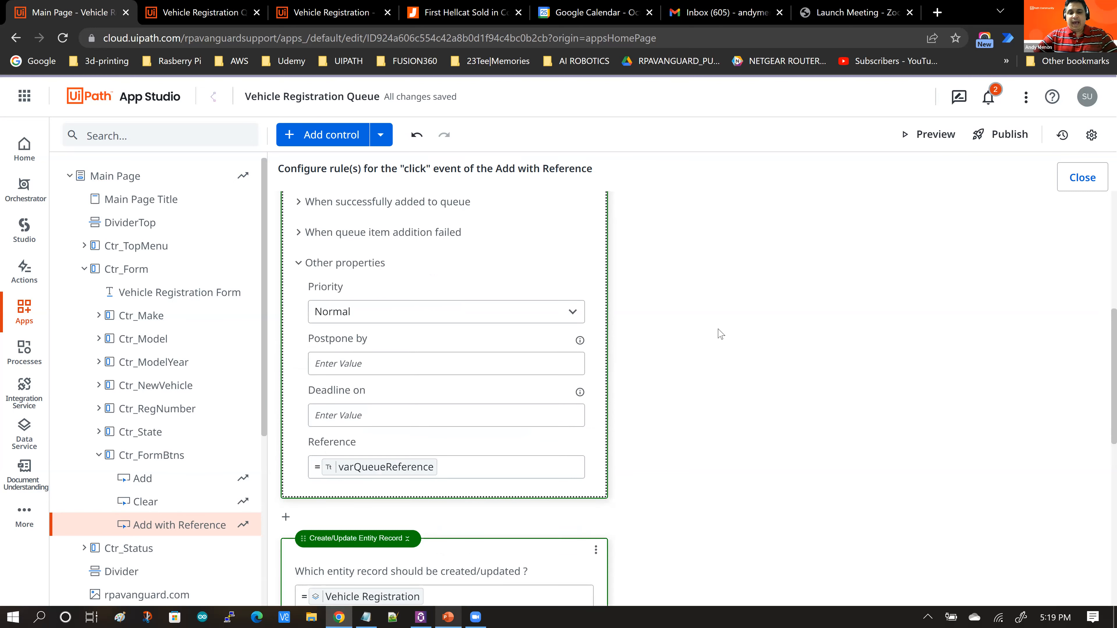
{"action": "scroll", "coordinate": [329, 383], "scroll_direction": "down", "scroll_amount": 2}
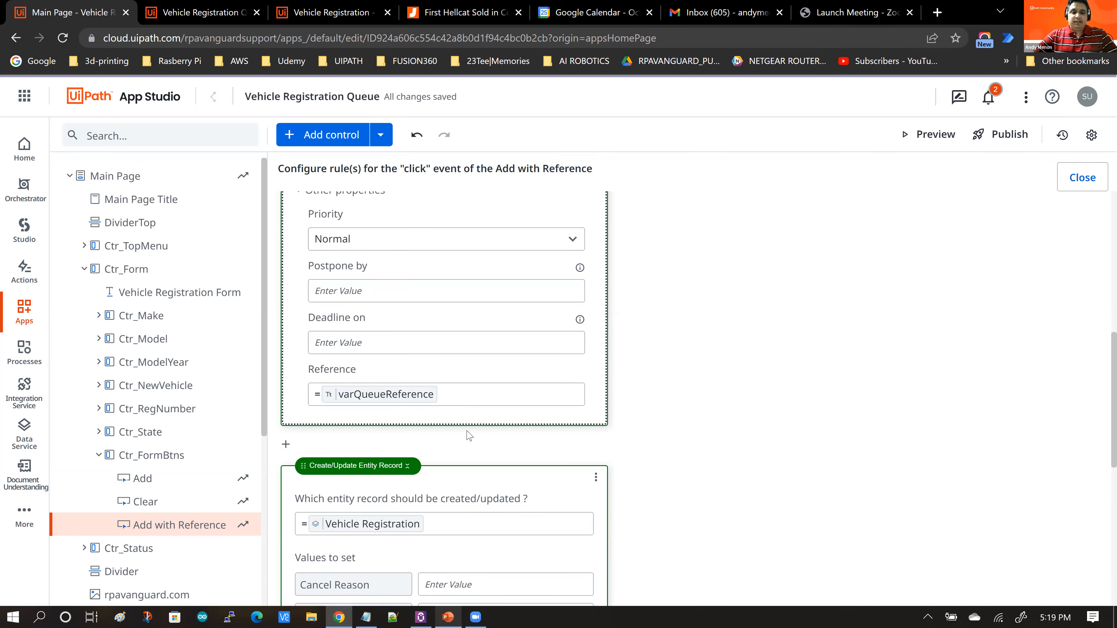
{"action": "scroll", "coordinate": [652, 343], "scroll_direction": "up", "scroll_amount": 1}
{"action": "scroll", "coordinate": [653, 343], "scroll_direction": "up", "scroll_amount": 7}
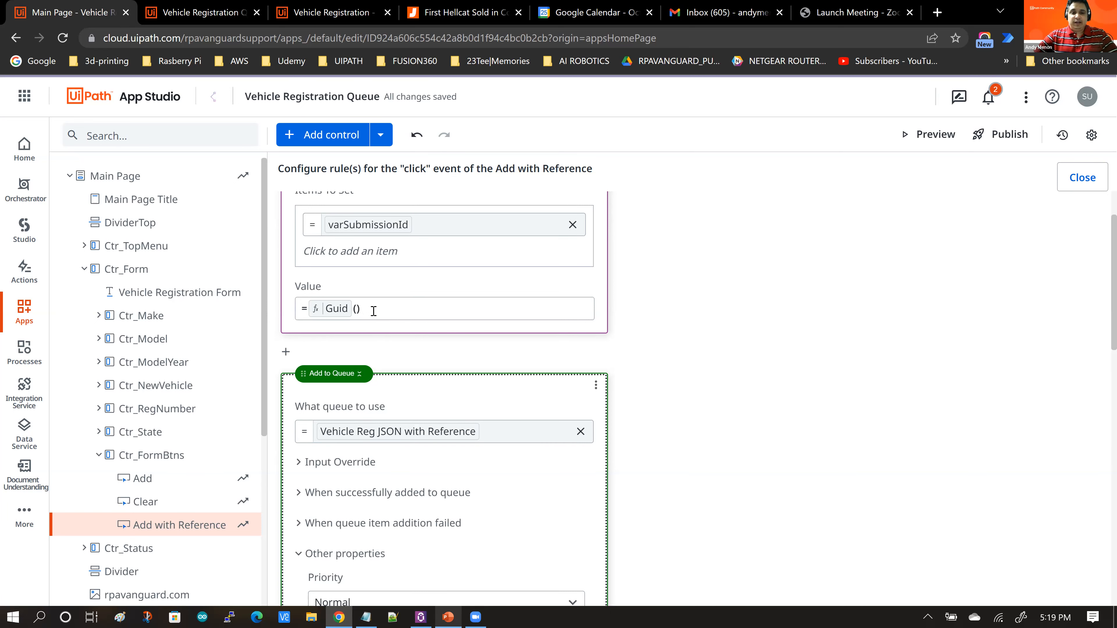
{"action": "scroll", "coordinate": [777, 315], "scroll_direction": "down", "scroll_amount": 7}
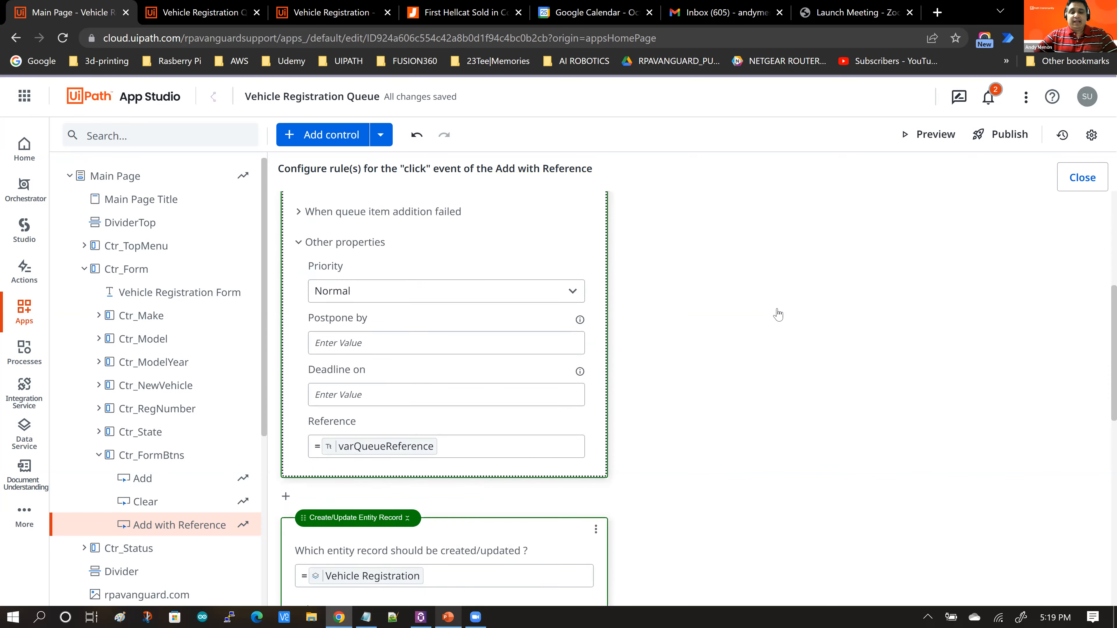
{"action": "scroll", "coordinate": [779, 315], "scroll_direction": "down", "scroll_amount": 1}
{"action": "scroll", "coordinate": [779, 313], "scroll_direction": "down", "scroll_amount": 8}
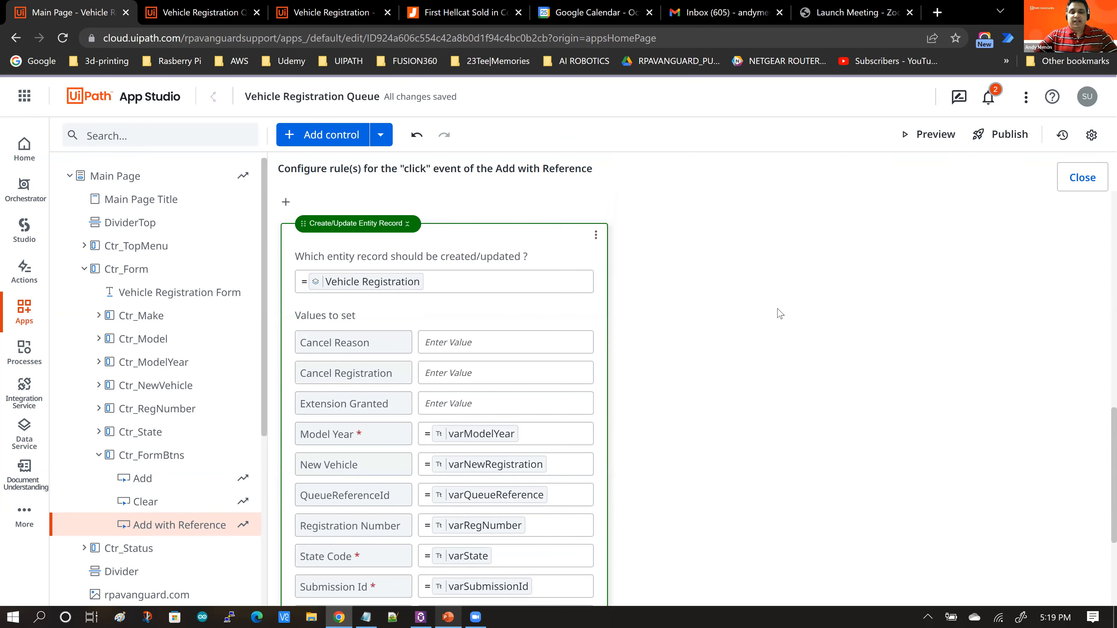
{"action": "scroll", "coordinate": [779, 313], "scroll_direction": "down", "scroll_amount": 2}
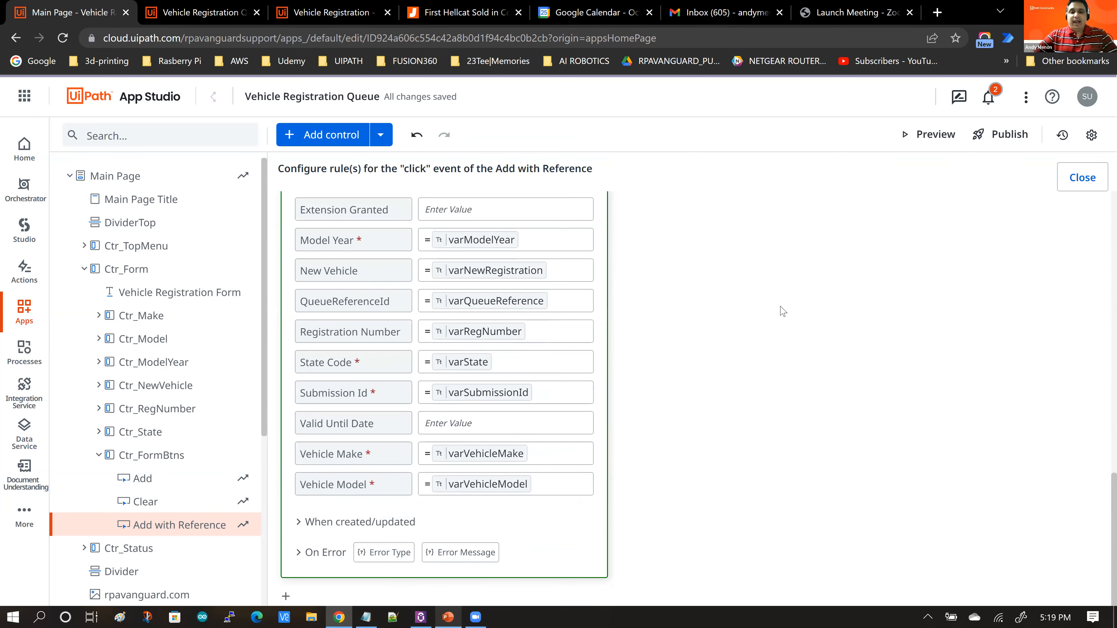
{"action": "scroll", "coordinate": [781, 311], "scroll_direction": "up", "scroll_amount": 4}
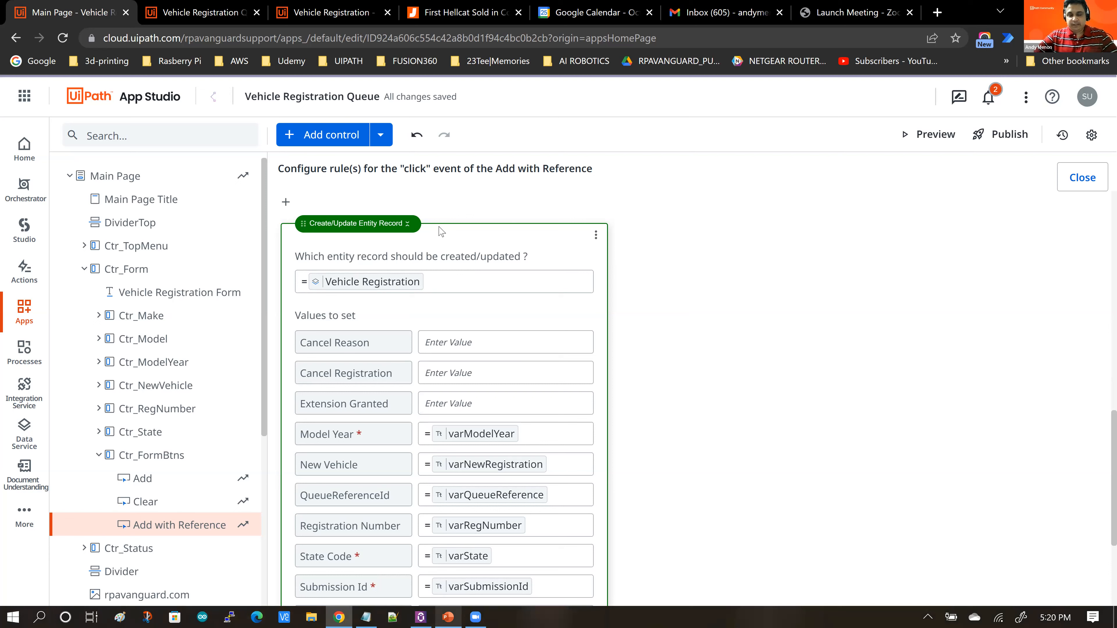
Step: Insert a Create/Update Entity Record rule targeting the Vehicle Registration entity, then delete it
{"action": "left_click", "coordinate": [285, 204]}
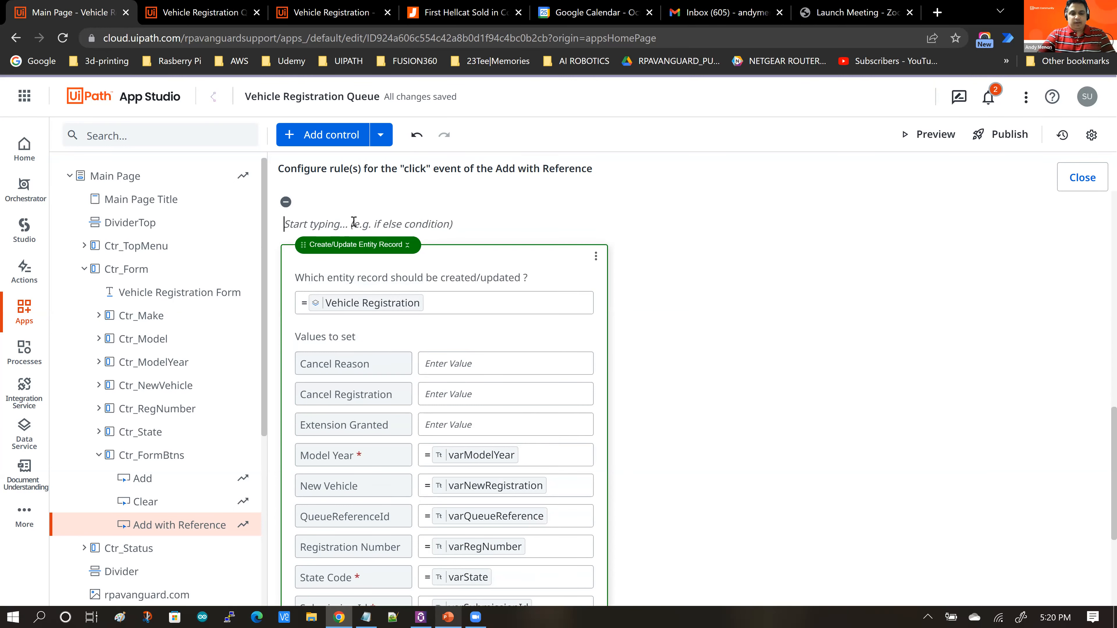
{"action": "type", "text": "Create"}
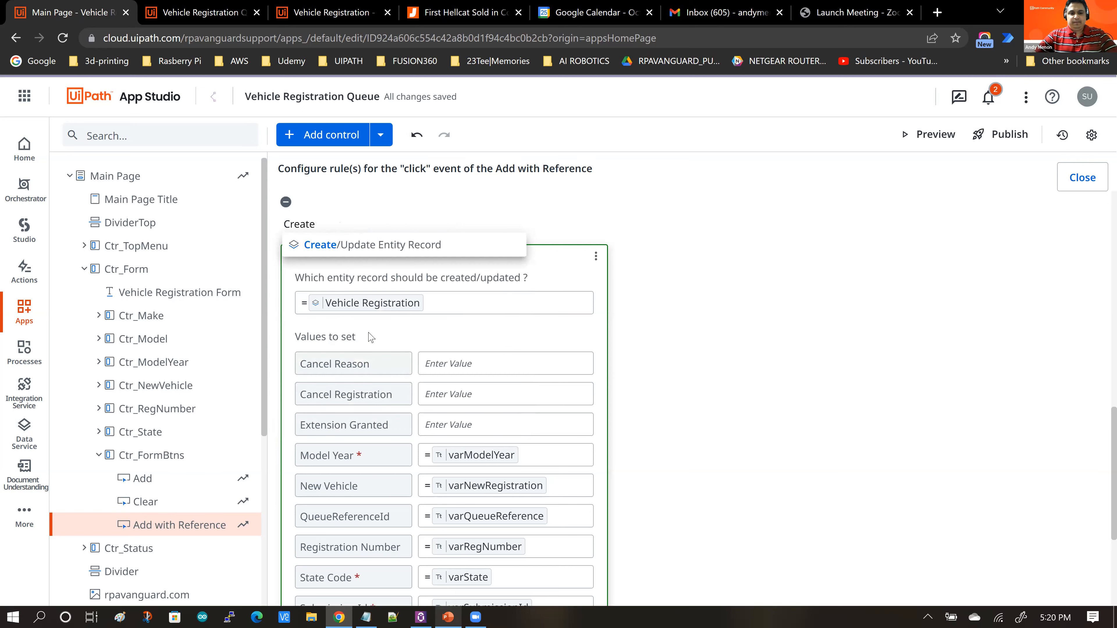
{"action": "key", "text": "Return"}
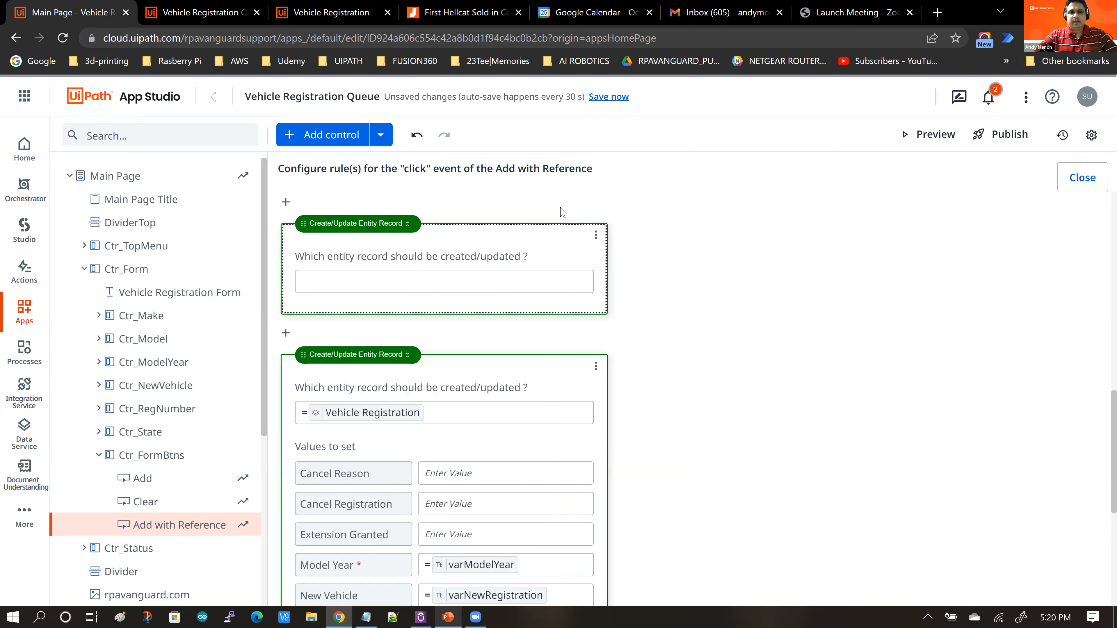
{"action": "left_click", "coordinate": [429, 275]}
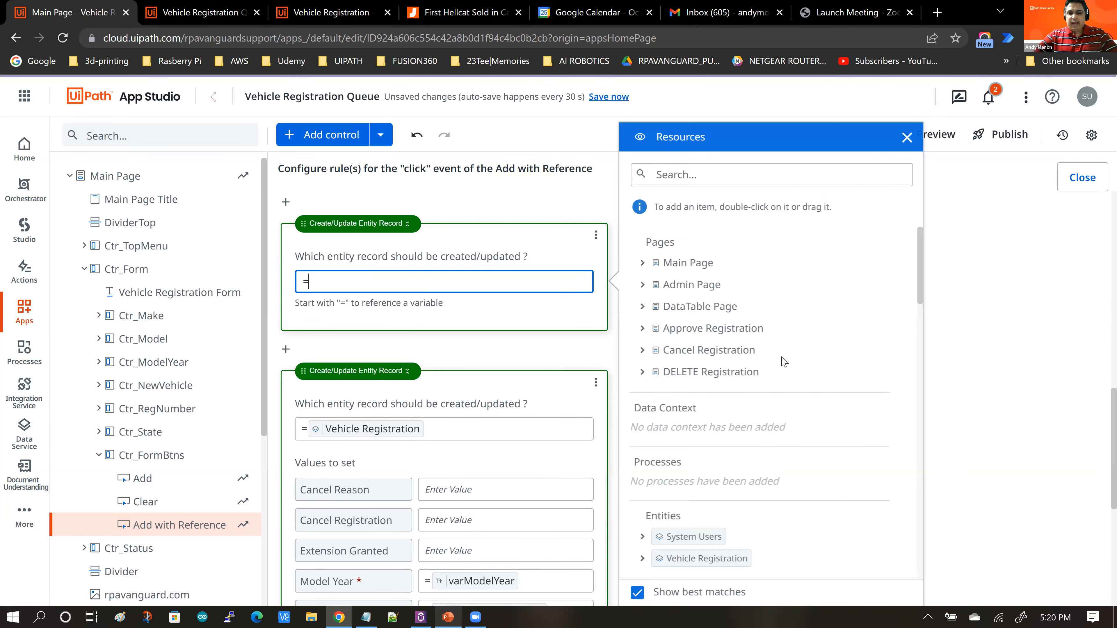
{"action": "scroll", "coordinate": [805, 370], "scroll_direction": "down", "scroll_amount": 3}
{"action": "scroll", "coordinate": [805, 412], "scroll_direction": "down", "scroll_amount": 2}
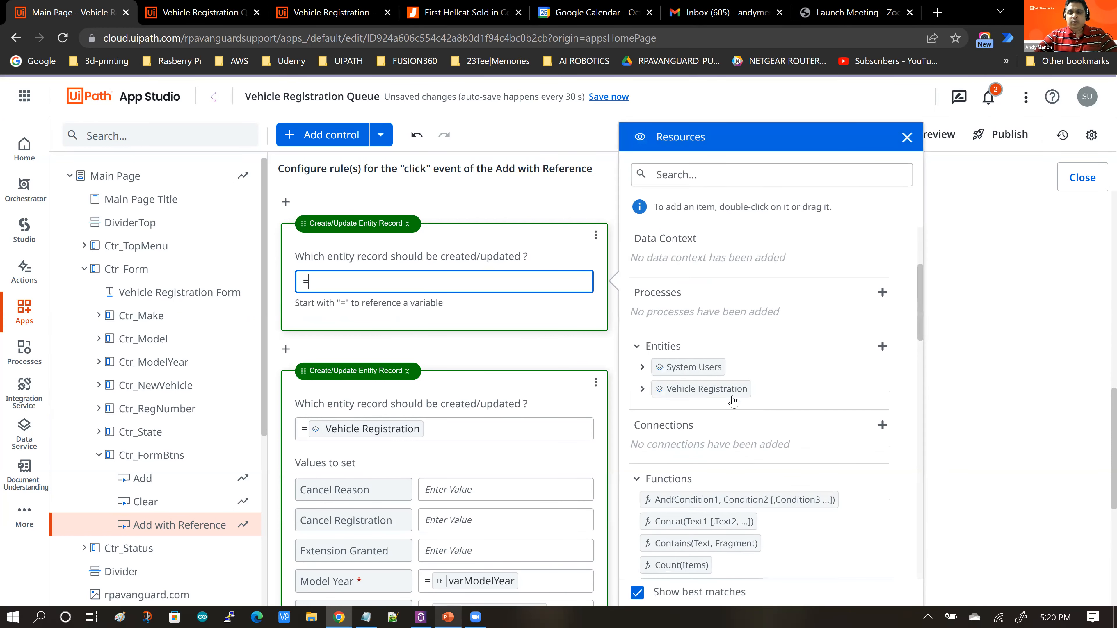
{"action": "left_click", "coordinate": [715, 395]}
{"action": "left_click_drag", "start_coordinate": [714, 389], "coordinate": [413, 283]}
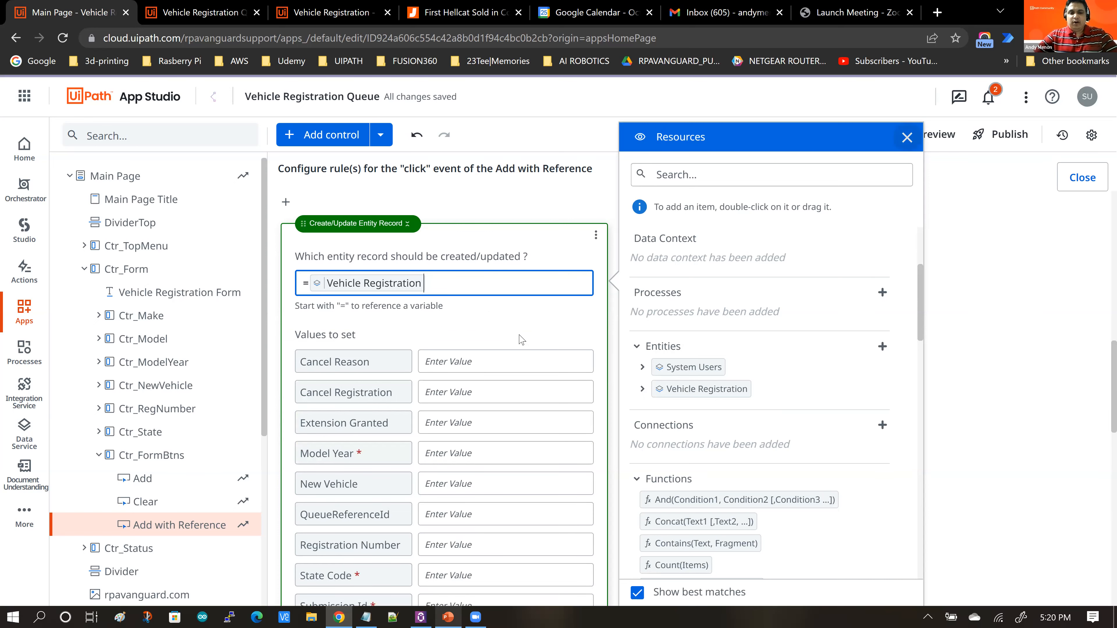
{"action": "left_click", "coordinate": [527, 342]}
{"action": "scroll", "coordinate": [527, 342], "scroll_direction": "down", "scroll_amount": 2}
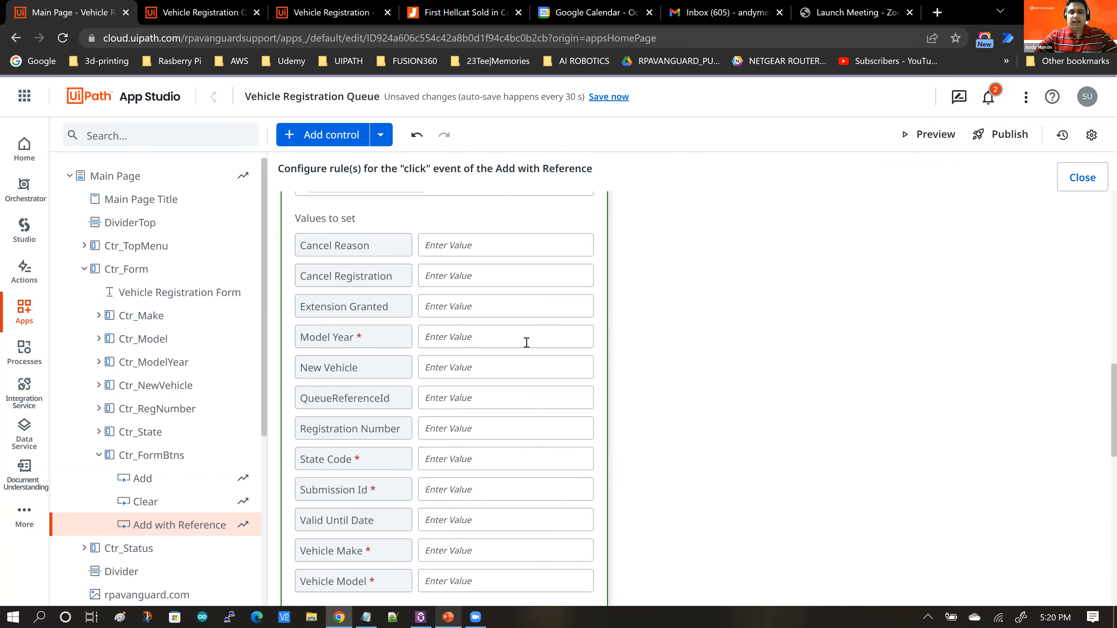
{"action": "scroll", "coordinate": [527, 342], "scroll_direction": "down", "scroll_amount": 1}
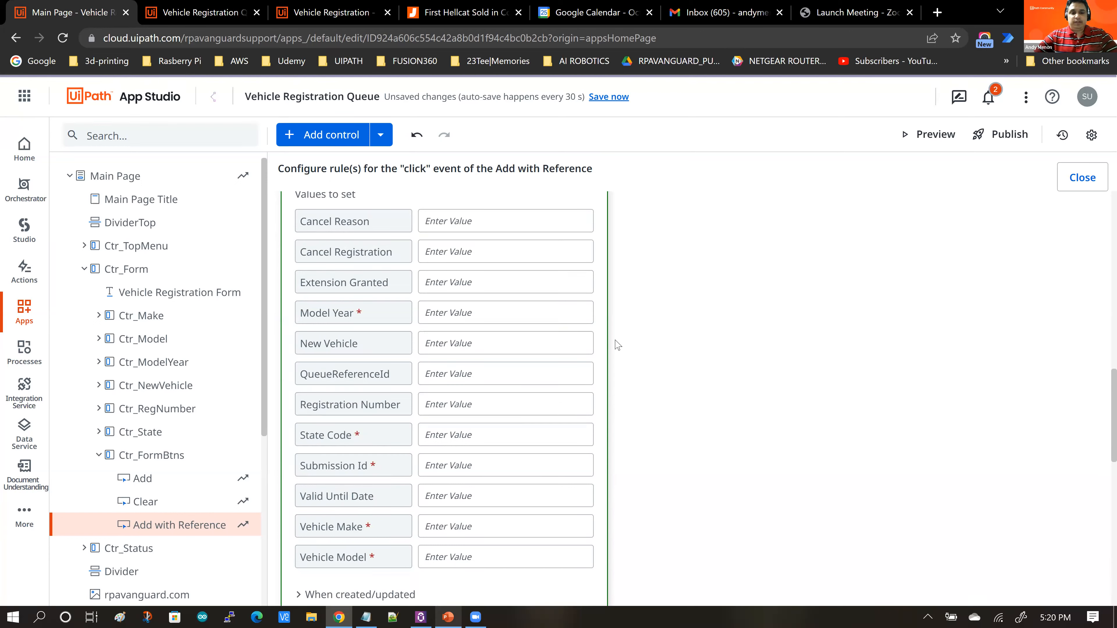
{"action": "scroll", "coordinate": [617, 345], "scroll_direction": "down", "scroll_amount": 1}
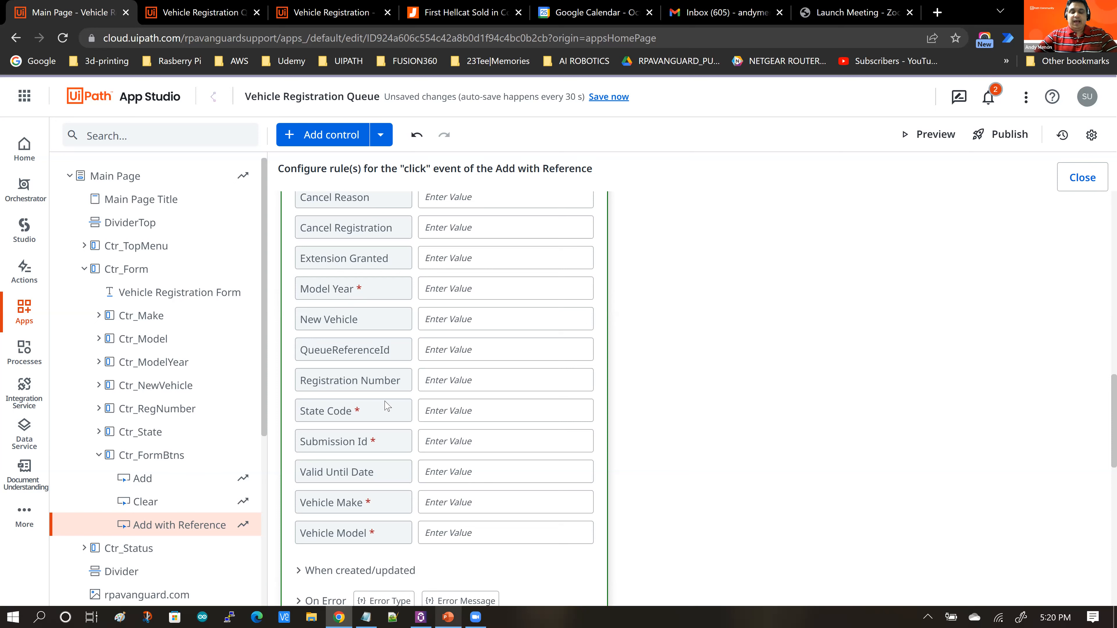
{"action": "scroll", "coordinate": [385, 406], "scroll_direction": "down", "scroll_amount": 1}
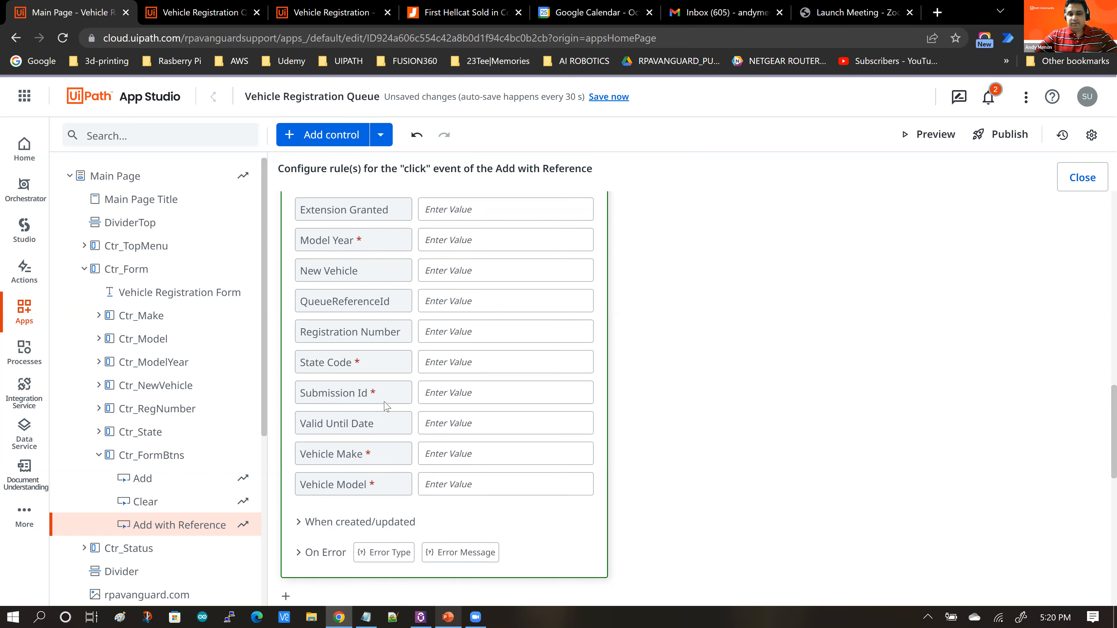
{"action": "scroll", "coordinate": [434, 335], "scroll_direction": "down", "scroll_amount": 1}
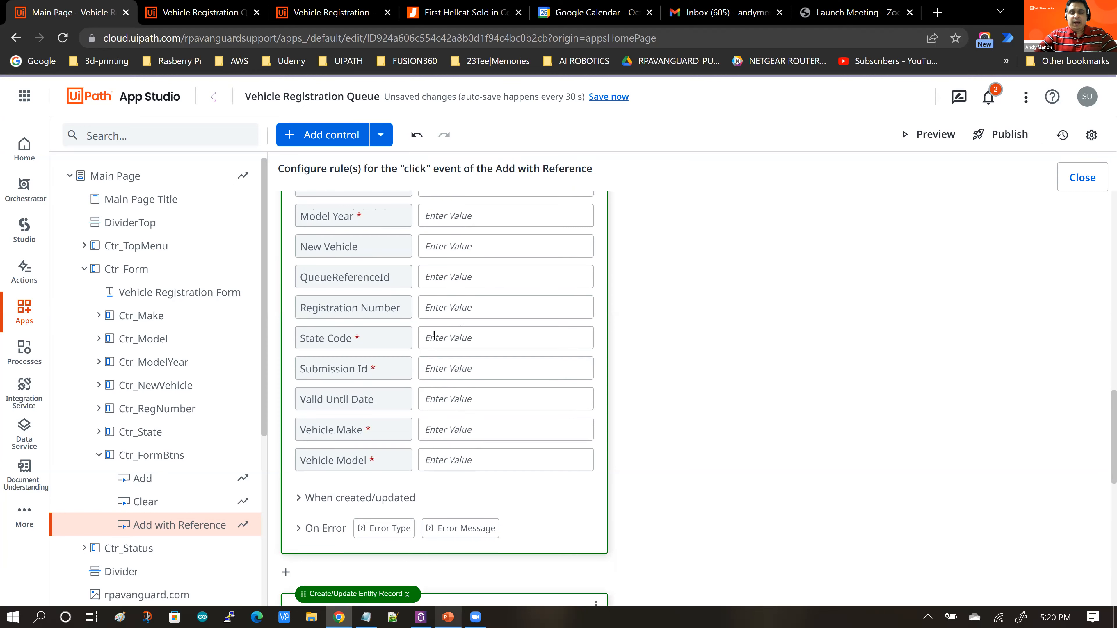
{"action": "scroll", "coordinate": [433, 335], "scroll_direction": "up", "scroll_amount": 3}
{"action": "scroll", "coordinate": [365, 251], "scroll_direction": "up", "scroll_amount": 1}
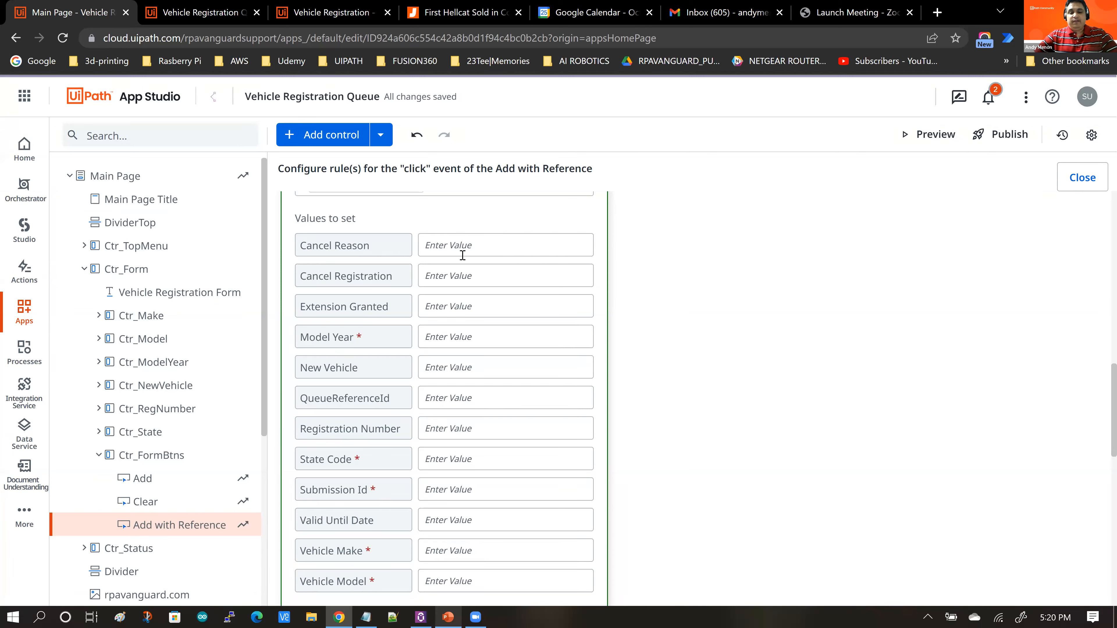
{"action": "scroll", "coordinate": [551, 257], "scroll_direction": "down", "scroll_amount": 4}
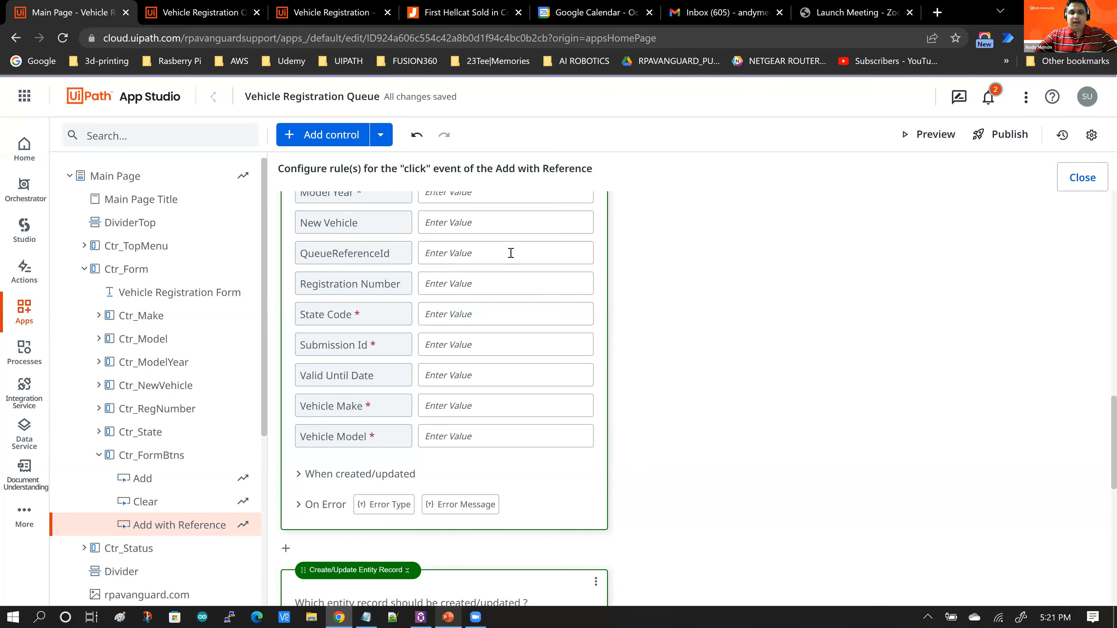
{"action": "scroll", "coordinate": [523, 285], "scroll_direction": "up", "scroll_amount": 3}
{"action": "scroll", "coordinate": [521, 300], "scroll_direction": "up", "scroll_amount": 2}
{"action": "scroll", "coordinate": [536, 294], "scroll_direction": "up", "scroll_amount": 2}
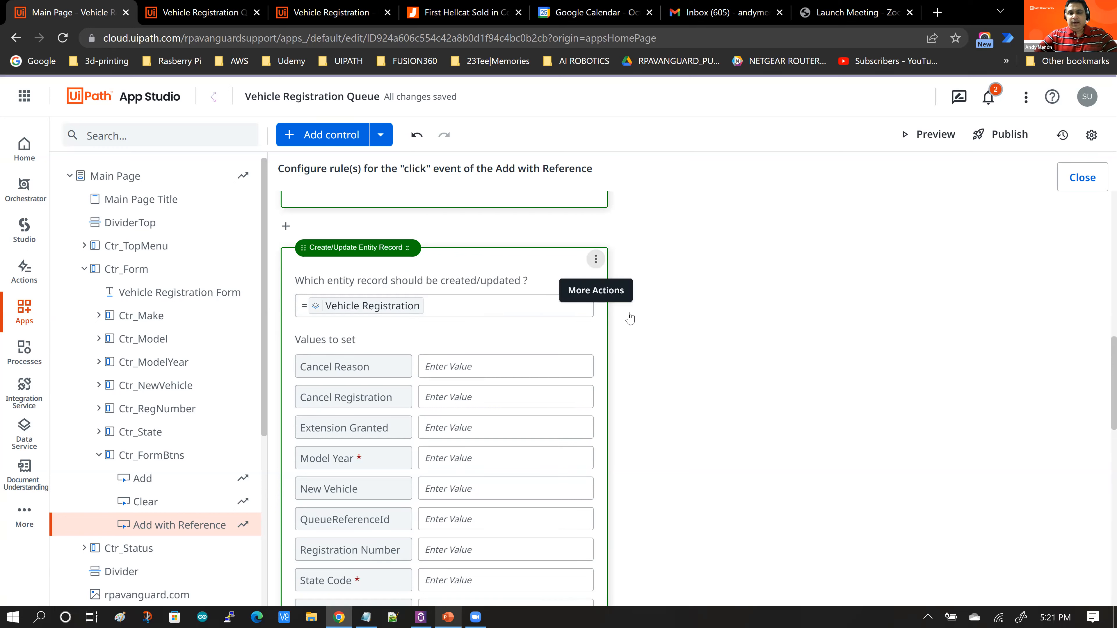
{"action": "left_click", "coordinate": [596, 259]}
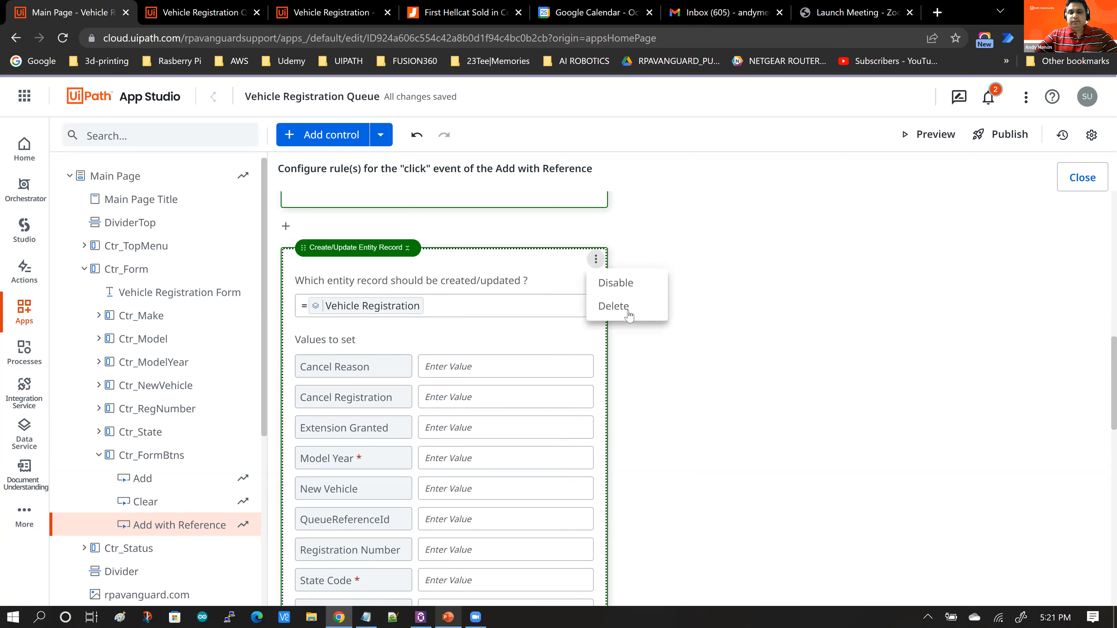
{"action": "left_click", "coordinate": [684, 315]}
Step: Review the existing entity record rule's field mappings and expand its When created/updated actions
{"action": "scroll", "coordinate": [684, 315], "scroll_direction": "down", "scroll_amount": 2}
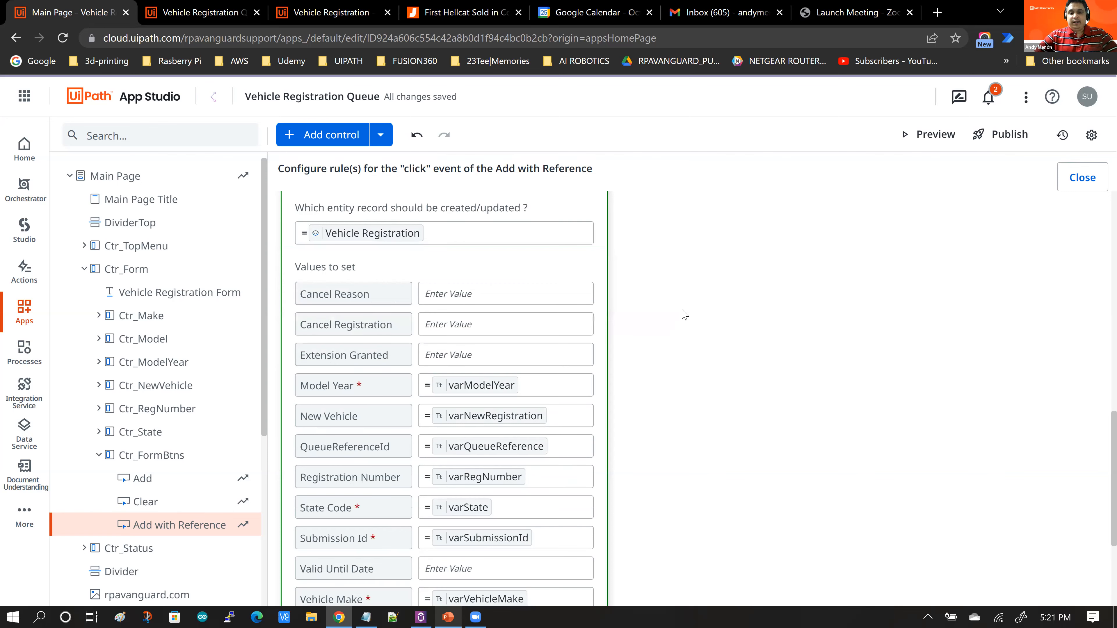
{"action": "scroll", "coordinate": [684, 315], "scroll_direction": "down", "scroll_amount": 2}
{"action": "scroll", "coordinate": [684, 315], "scroll_direction": "down", "scroll_amount": 1}
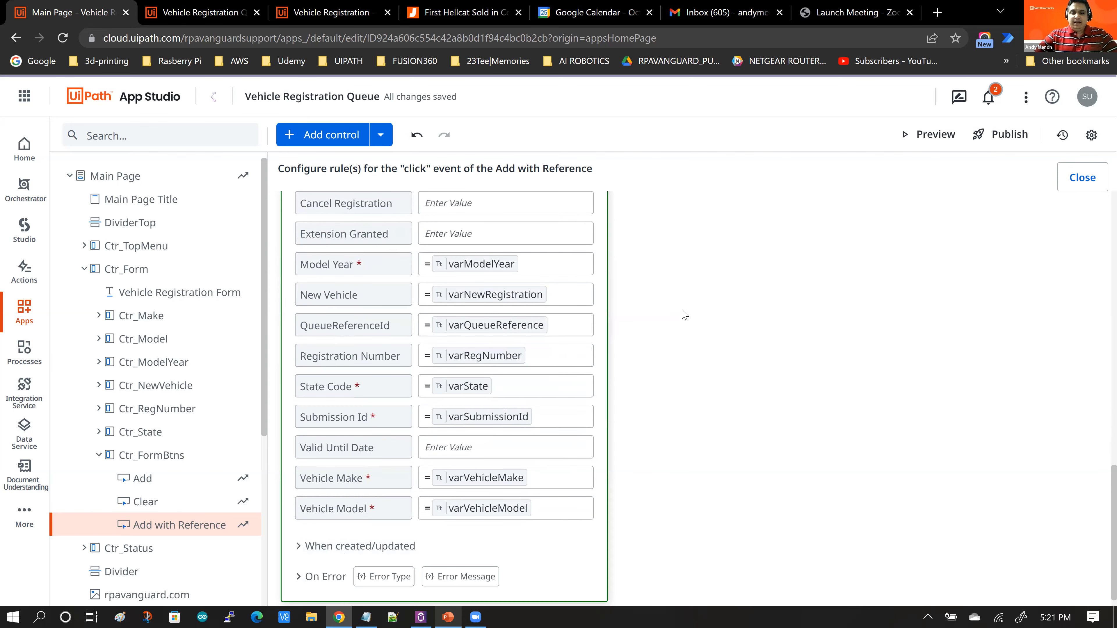
{"action": "scroll", "coordinate": [683, 315], "scroll_direction": "down", "scroll_amount": 1}
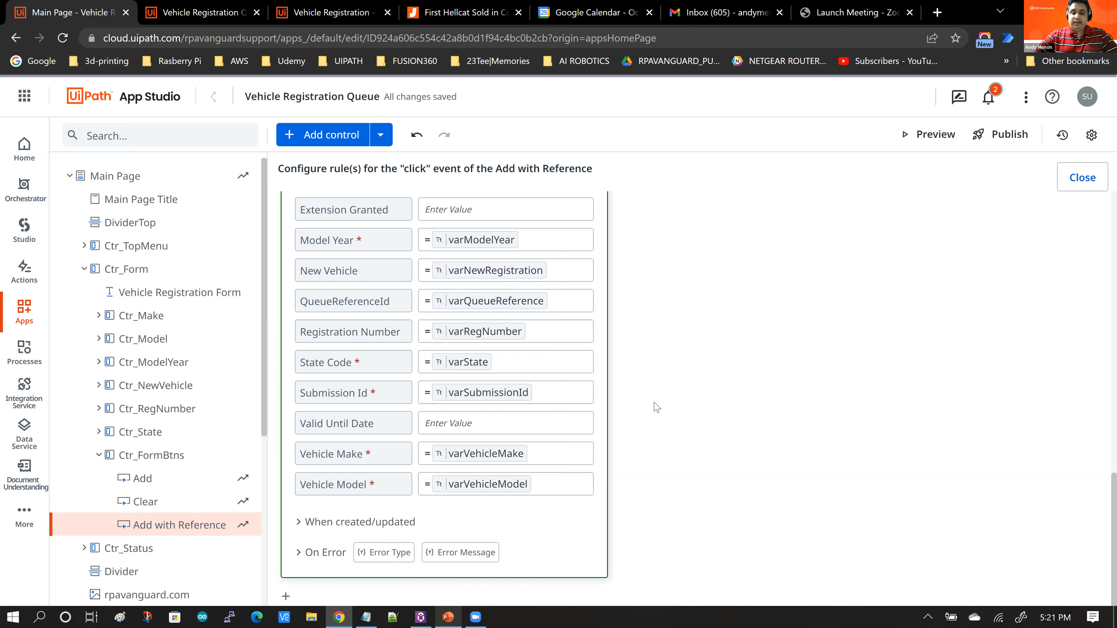
{"action": "scroll", "coordinate": [674, 390], "scroll_direction": "down", "scroll_amount": 1}
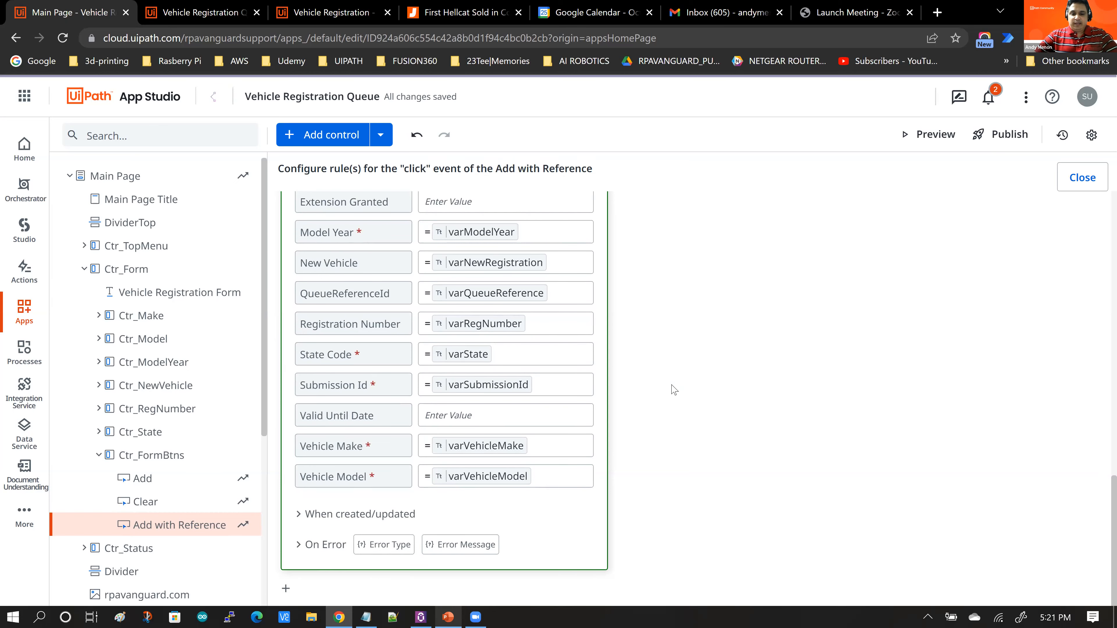
{"action": "left_click", "coordinate": [295, 514]}
{"action": "scroll", "coordinate": [770, 383], "scroll_direction": "down", "scroll_amount": 3}
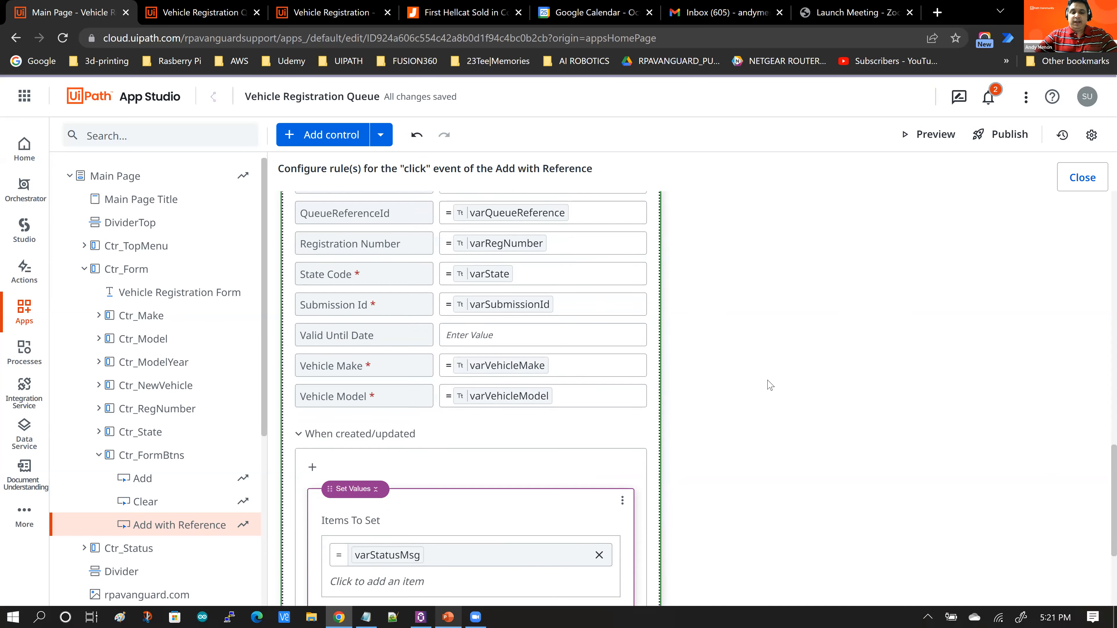
{"action": "scroll", "coordinate": [770, 385], "scroll_direction": "down", "scroll_amount": 1}
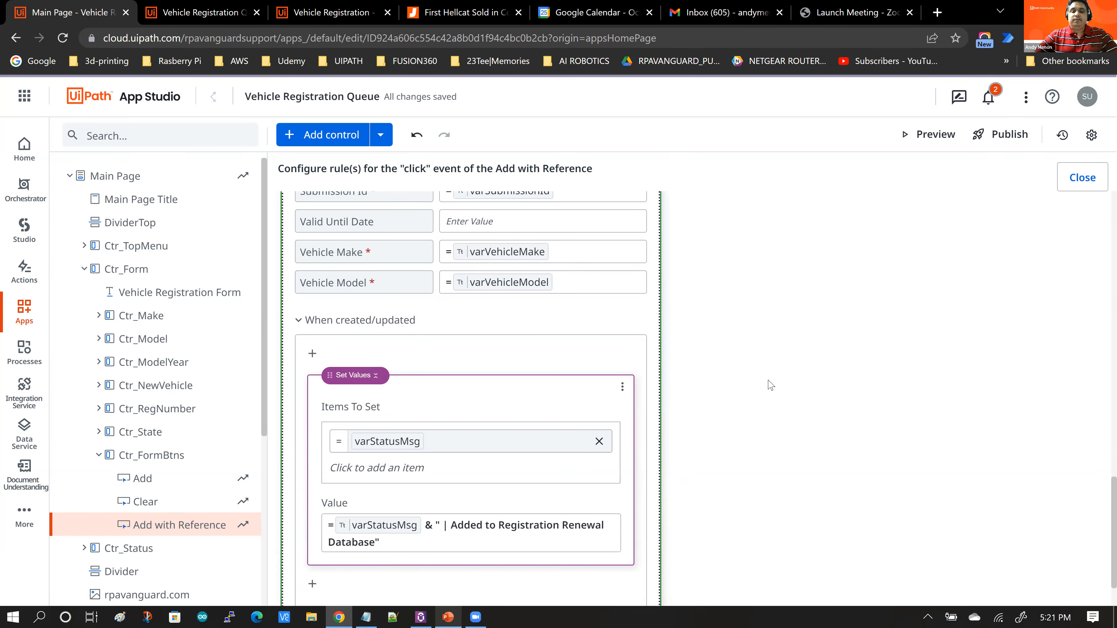
Step: Collapse the When created/updated actions and expand On Error to review its Show Message rule
{"action": "scroll", "coordinate": [767, 375], "scroll_direction": "down", "scroll_amount": 2}
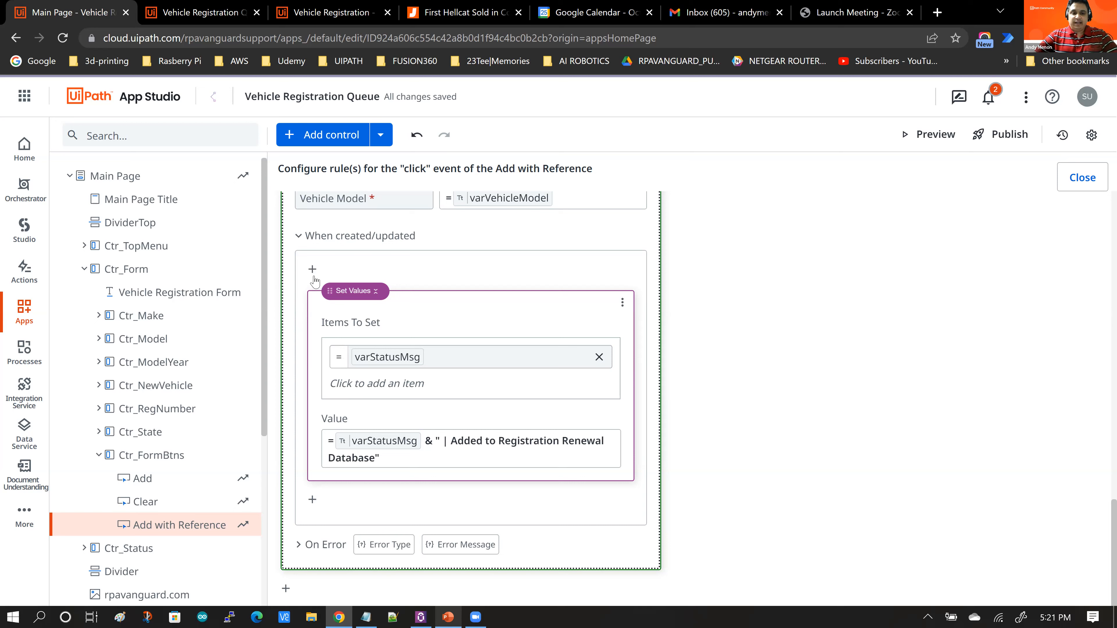
{"action": "left_click", "coordinate": [306, 238]}
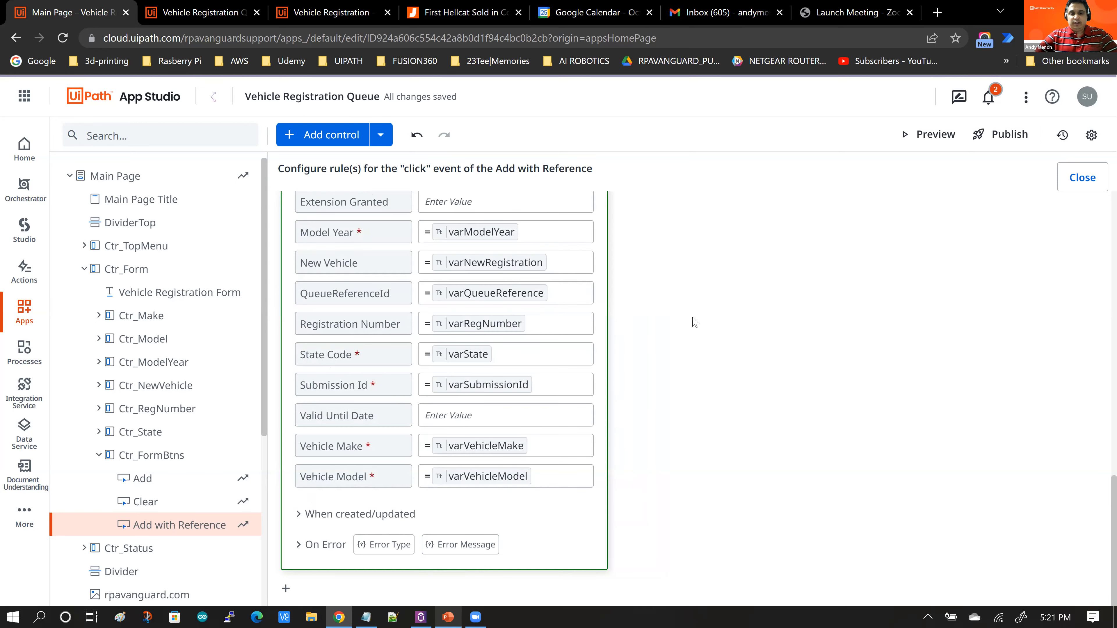
{"action": "left_click", "coordinate": [299, 545]}
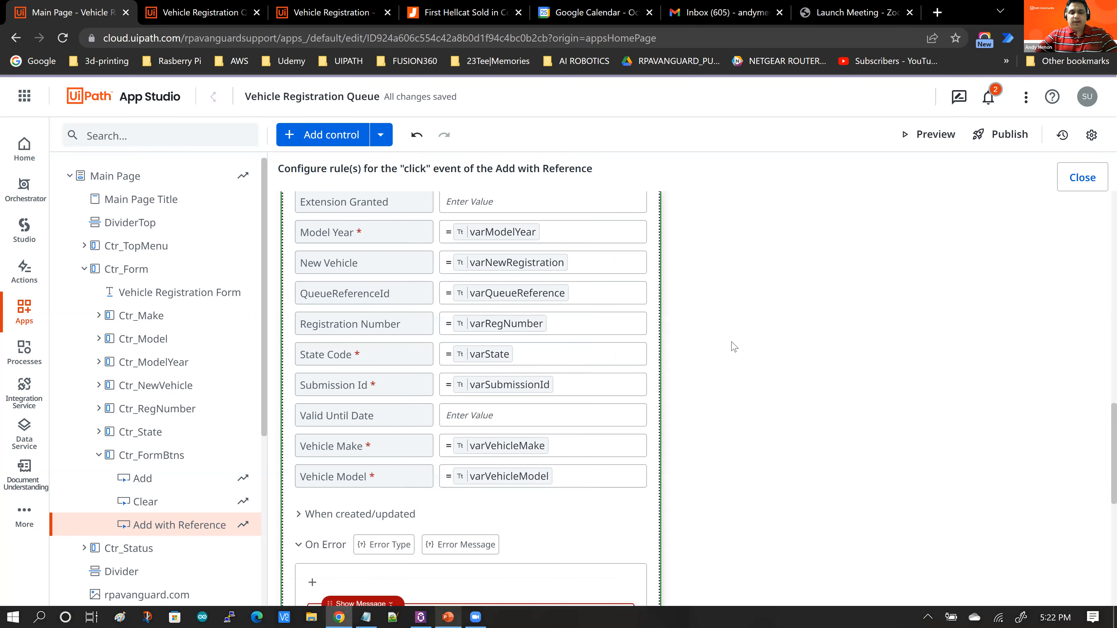
{"action": "scroll", "coordinate": [733, 346], "scroll_direction": "down", "scroll_amount": 2}
{"action": "scroll", "coordinate": [733, 346], "scroll_direction": "down", "scroll_amount": 5}
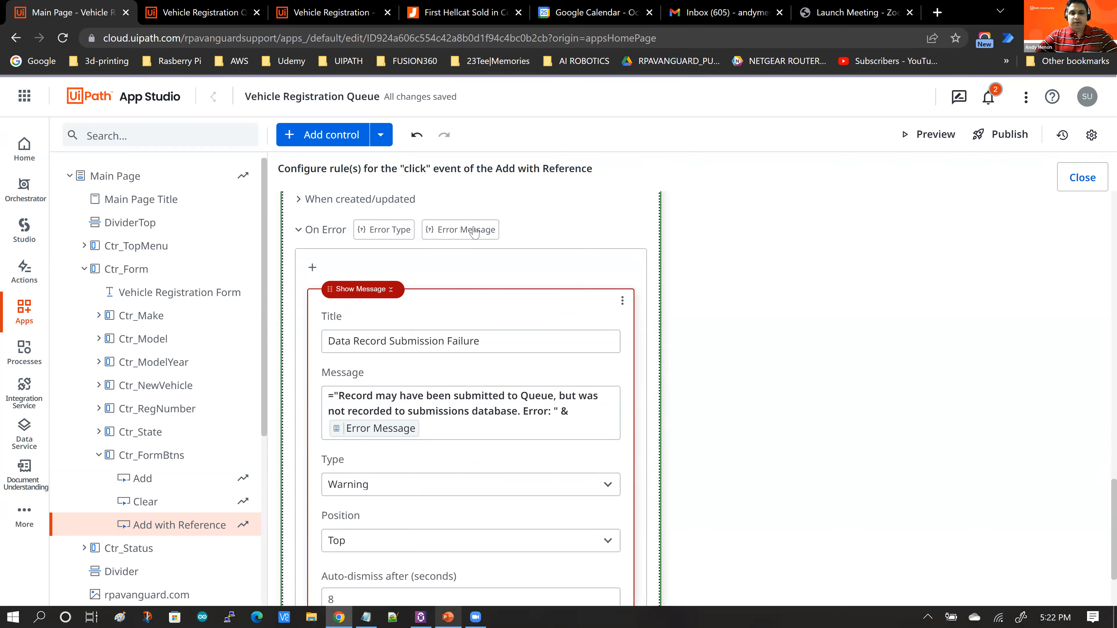
{"action": "scroll", "coordinate": [480, 347], "scroll_direction": "down", "scroll_amount": 1}
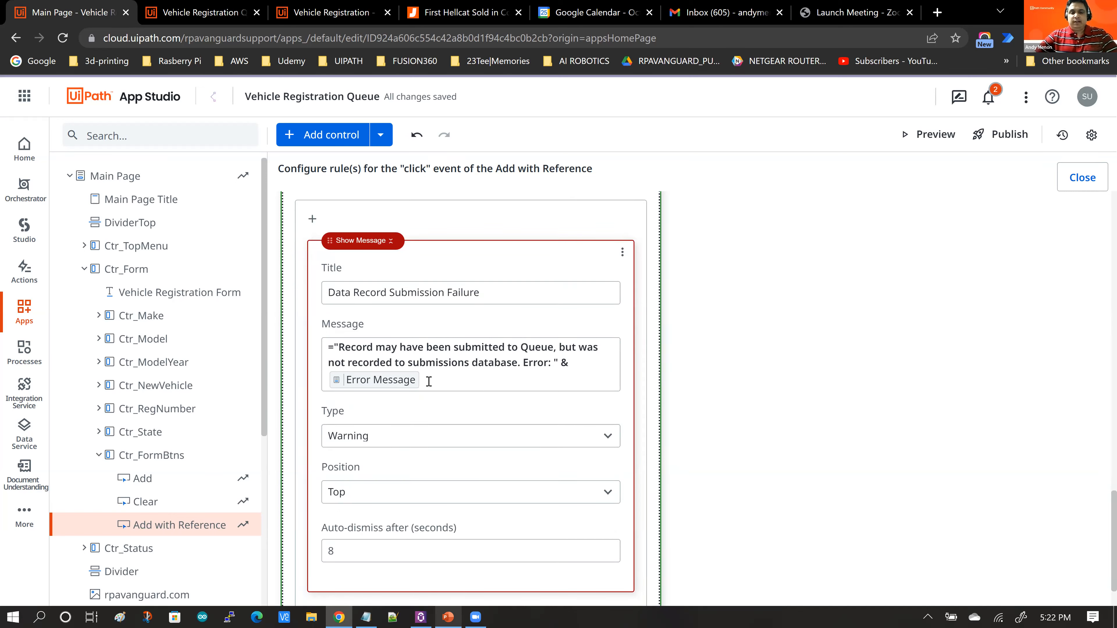
Step: Scroll through the entity record rule's field mappings and error message, then close the rule editor
{"action": "scroll", "coordinate": [429, 381], "scroll_direction": "up", "scroll_amount": 3}
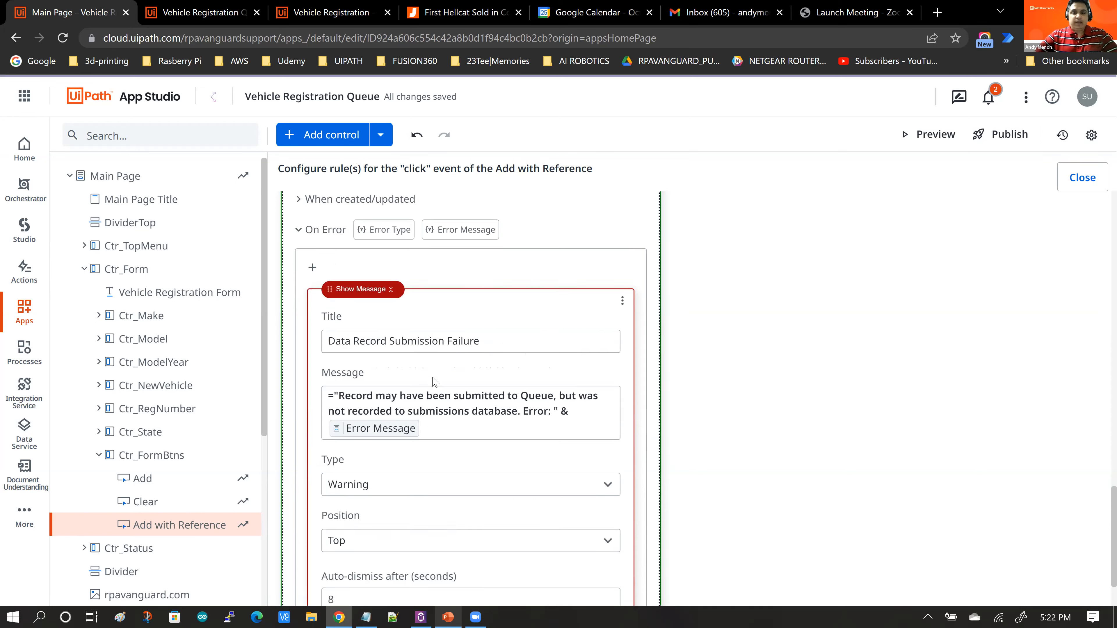
{"action": "scroll", "coordinate": [720, 375], "scroll_direction": "up", "scroll_amount": 3}
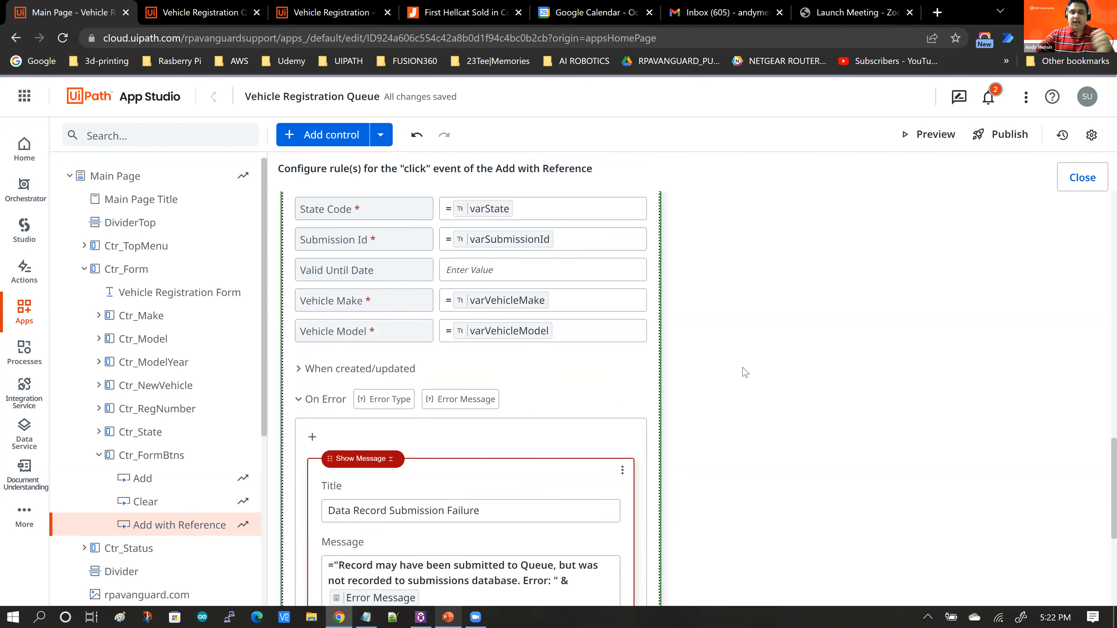
{"action": "scroll", "coordinate": [748, 372], "scroll_direction": "up", "scroll_amount": 5}
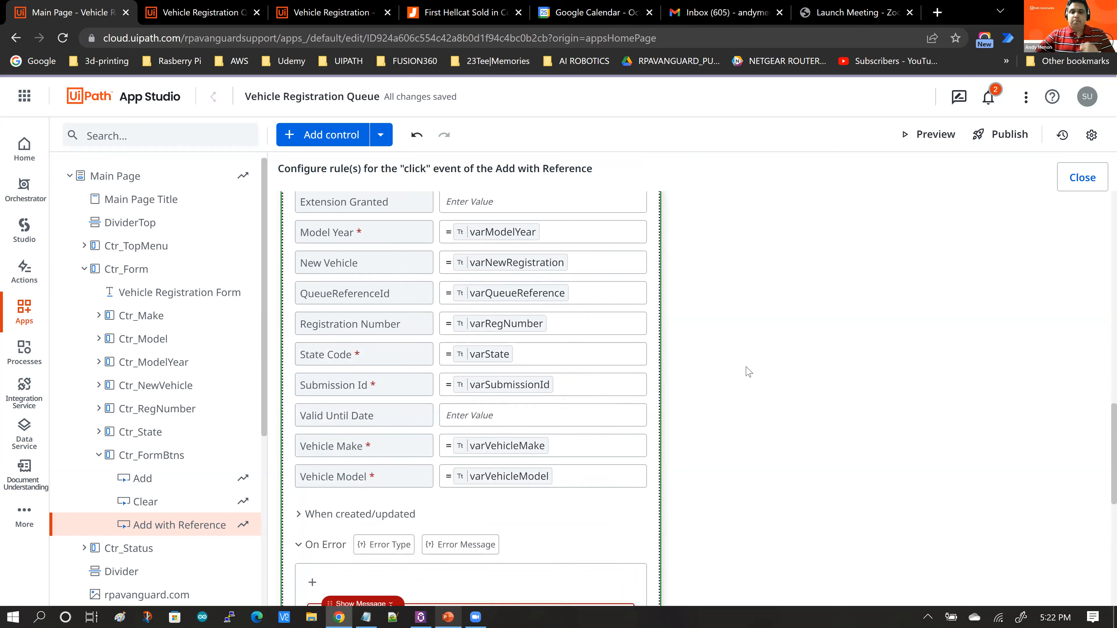
{"action": "scroll", "coordinate": [748, 372], "scroll_direction": "up", "scroll_amount": 2}
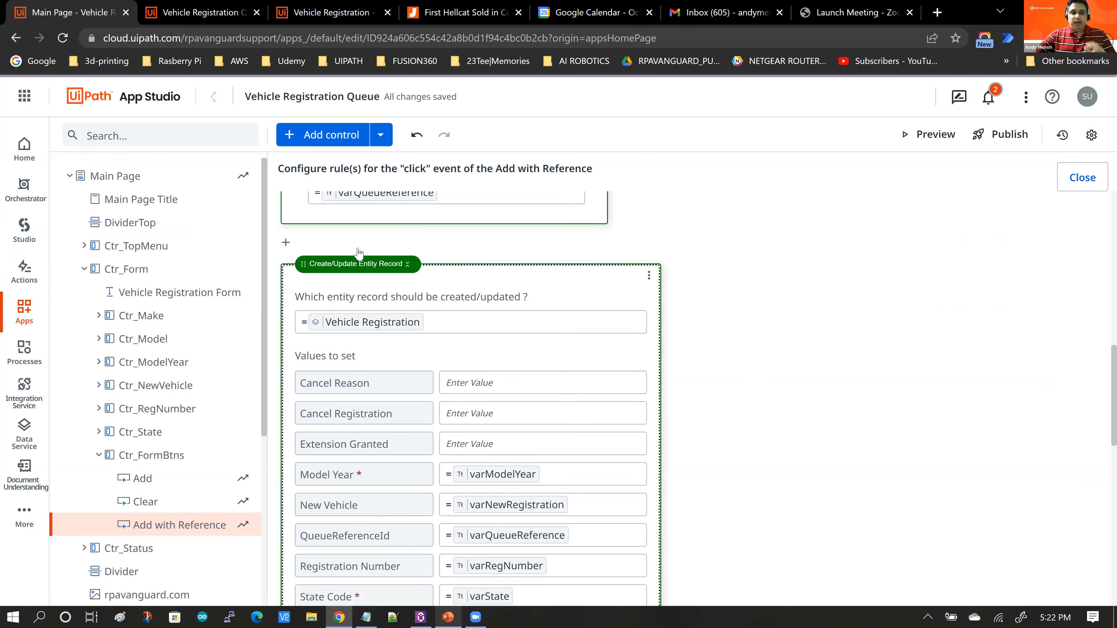
{"action": "scroll", "coordinate": [669, 357], "scroll_direction": "down", "scroll_amount": 3}
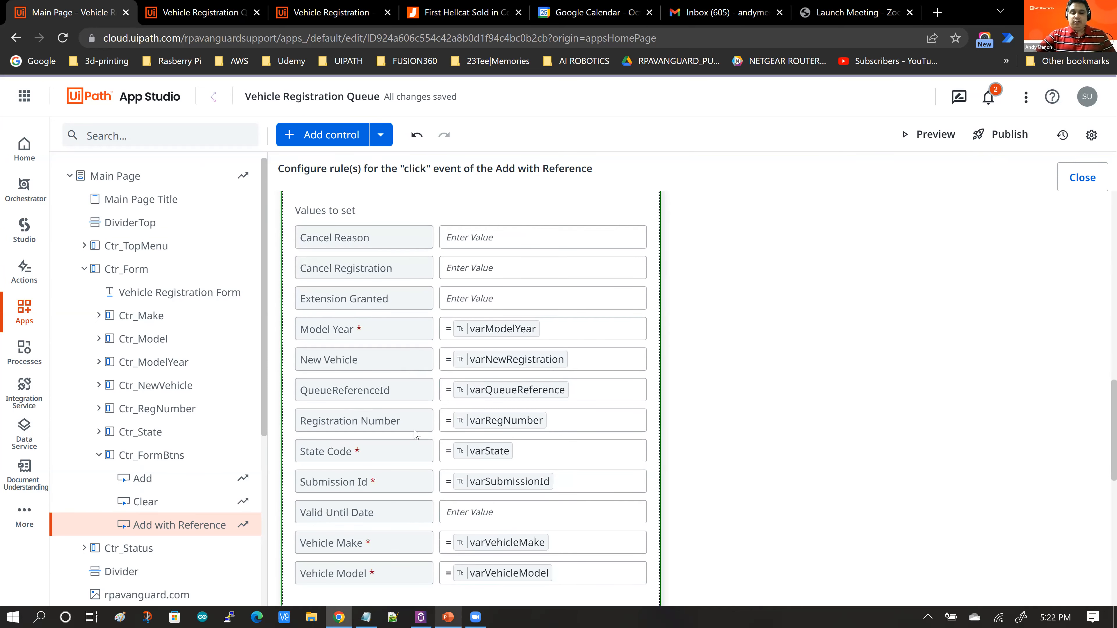
{"action": "scroll", "coordinate": [550, 453], "scroll_direction": "down", "scroll_amount": 1}
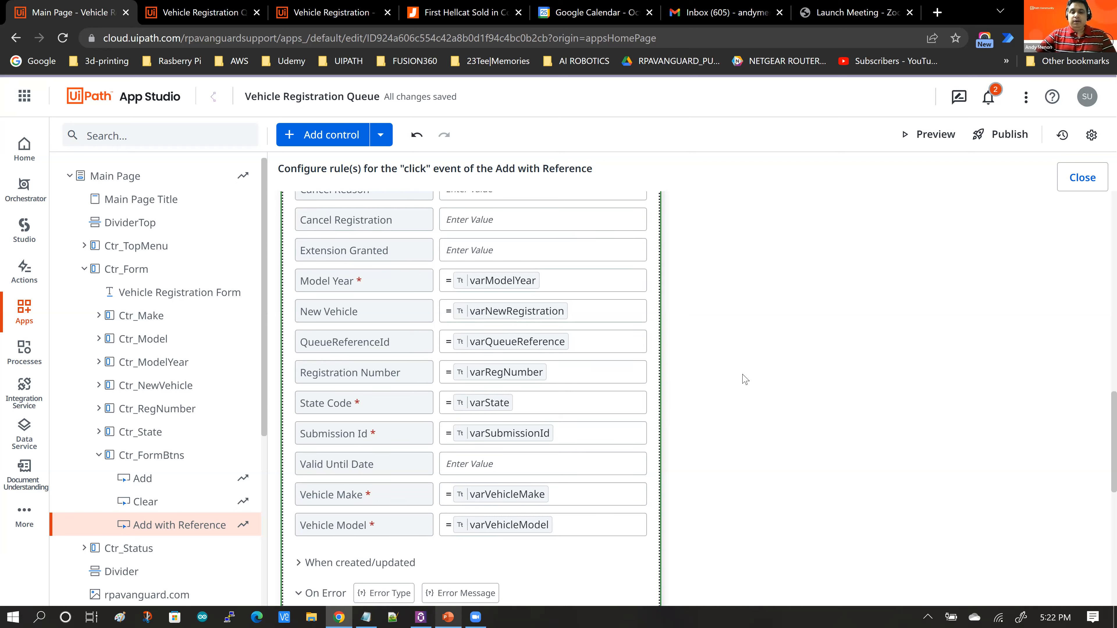
{"action": "scroll", "coordinate": [744, 379], "scroll_direction": "down", "scroll_amount": 3}
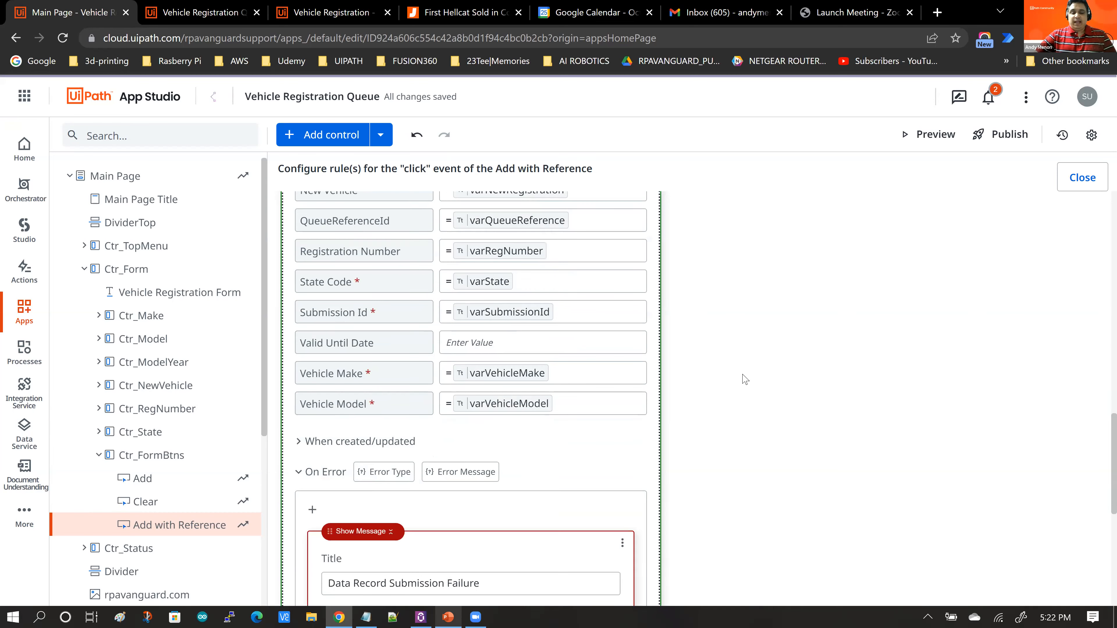
{"action": "scroll", "coordinate": [738, 379], "scroll_direction": "down", "scroll_amount": 2}
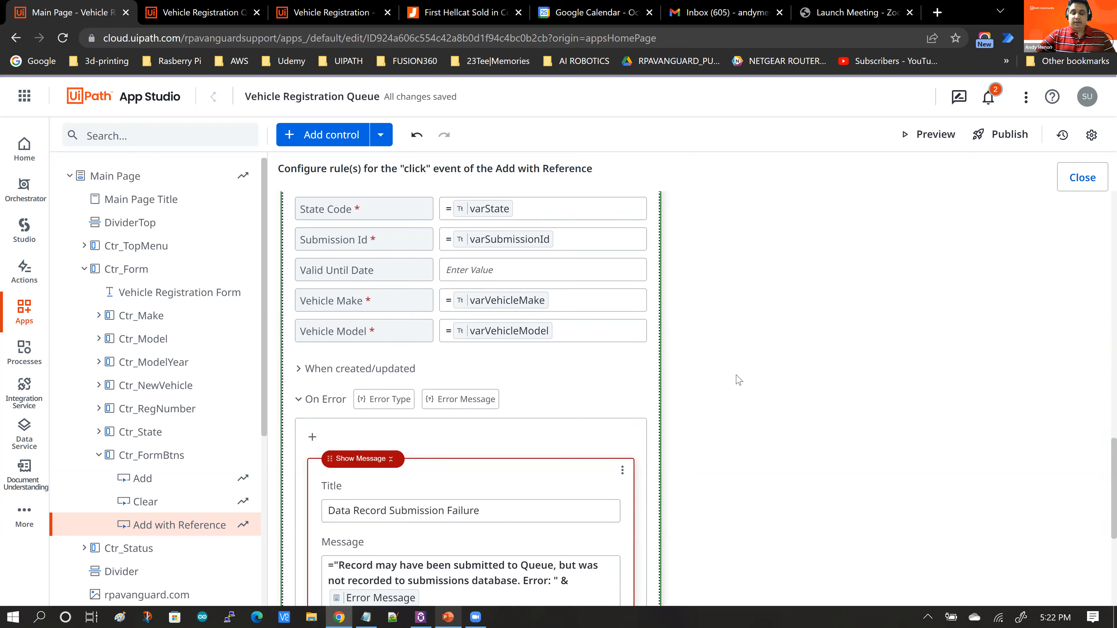
{"action": "scroll", "coordinate": [738, 380], "scroll_direction": "down", "scroll_amount": 2}
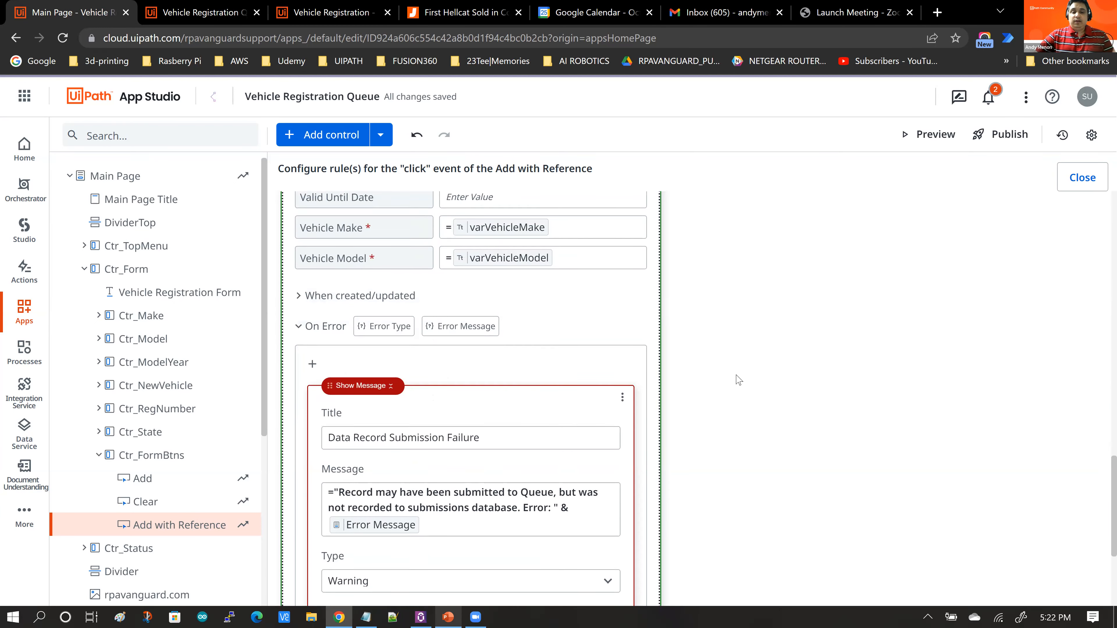
{"action": "scroll", "coordinate": [739, 379], "scroll_direction": "down", "scroll_amount": 2}
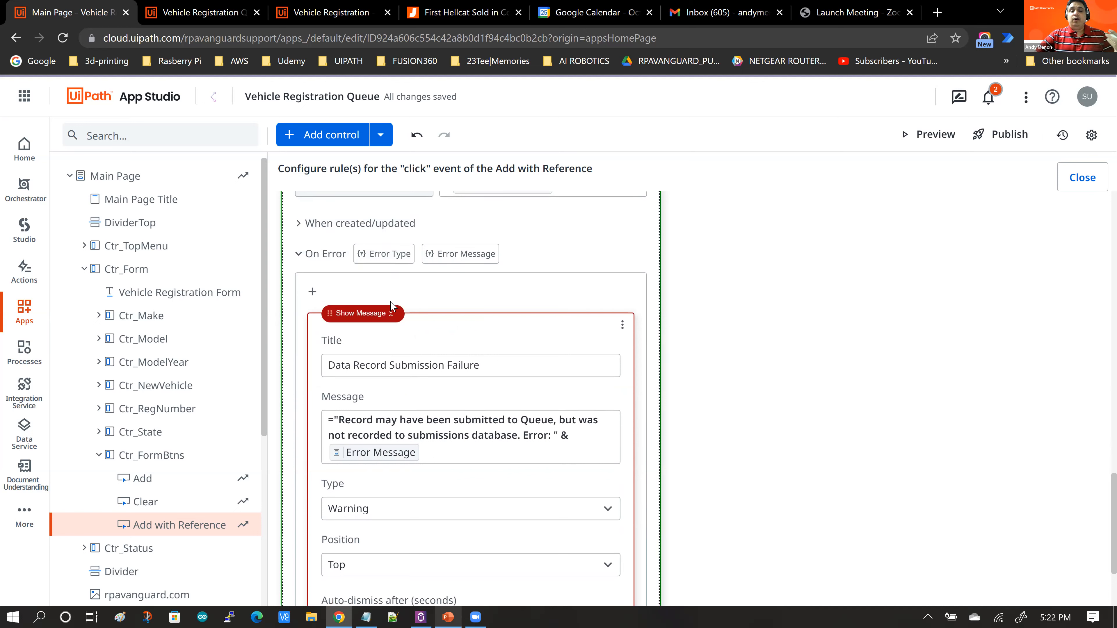
{"action": "left_click", "coordinate": [1082, 179]}
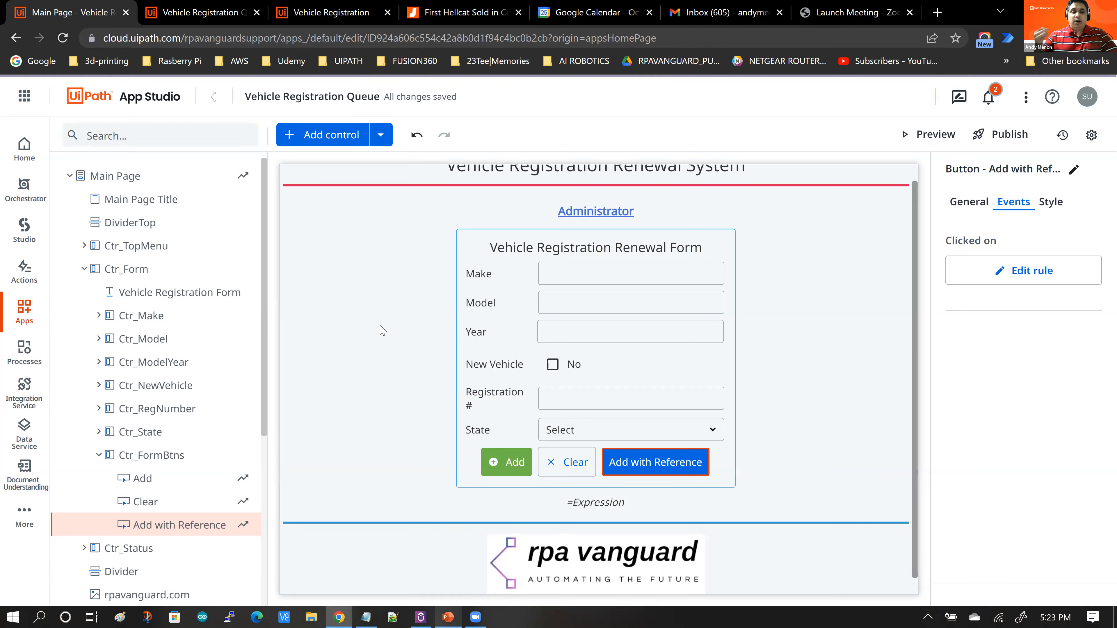
Step: Switch to the running Vehicle Registration app and open its Administrator page
{"action": "left_click", "coordinate": [86, 274]}
{"action": "scroll", "coordinate": [174, 304], "scroll_direction": "down", "scroll_amount": 2}
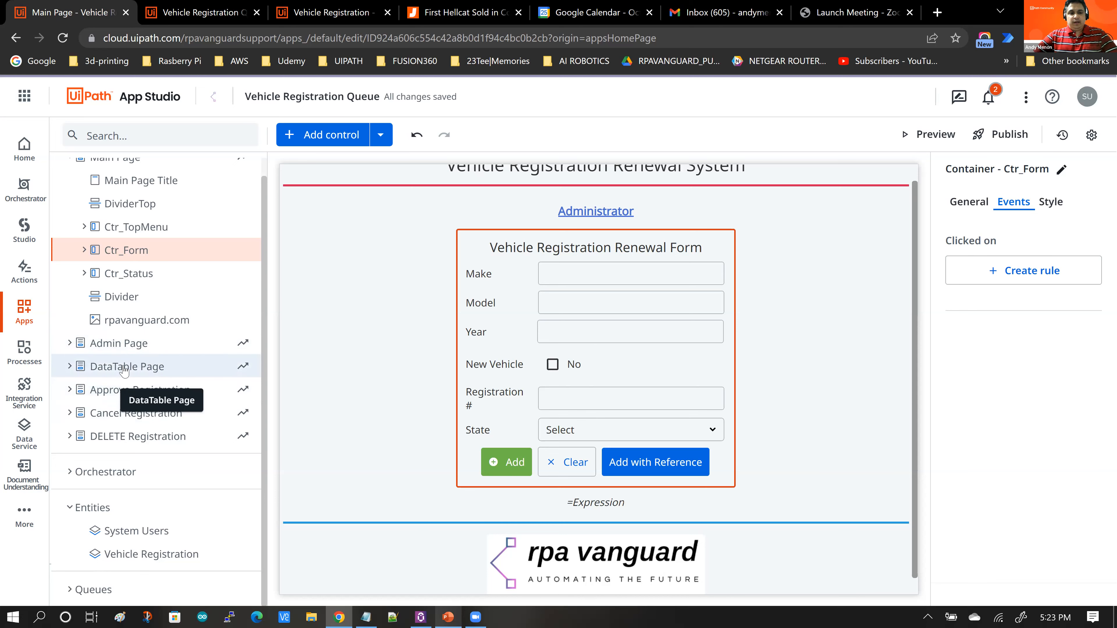
{"action": "left_click", "coordinate": [201, 14]}
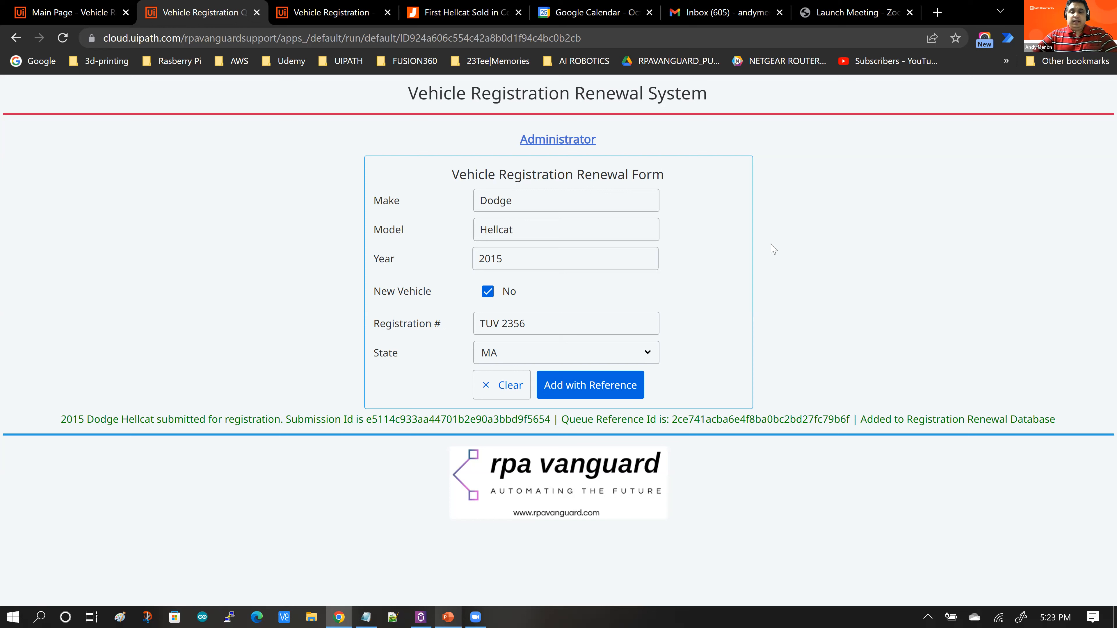
{"action": "left_click", "coordinate": [561, 143]}
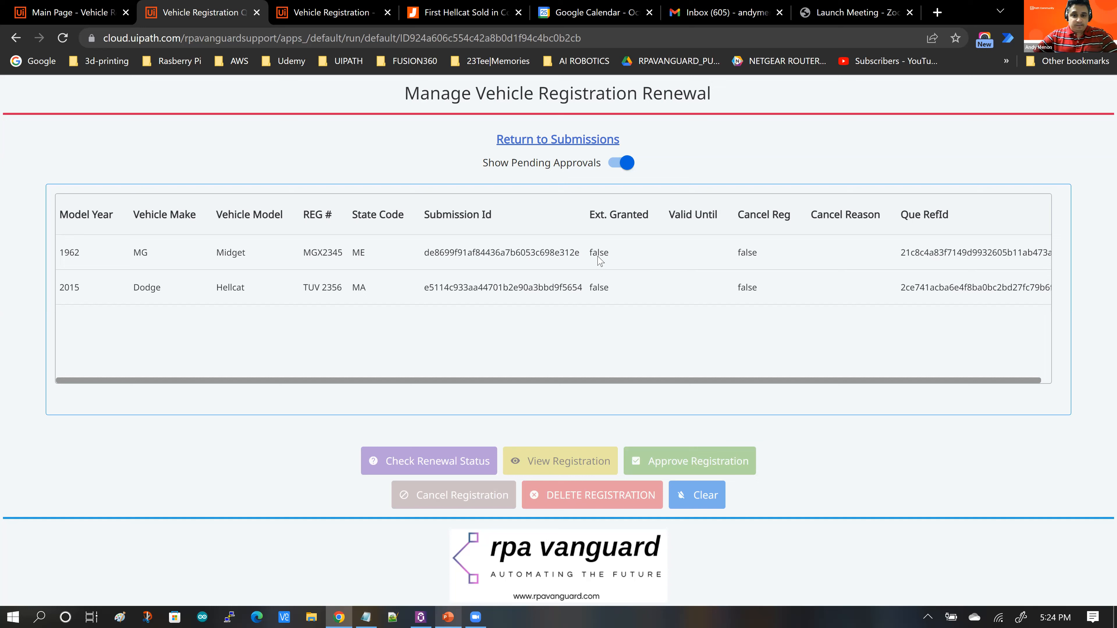
Step: Toggle Show Pending Approvals off and back on to compare the listed registrations
{"action": "left_click", "coordinate": [616, 170]}
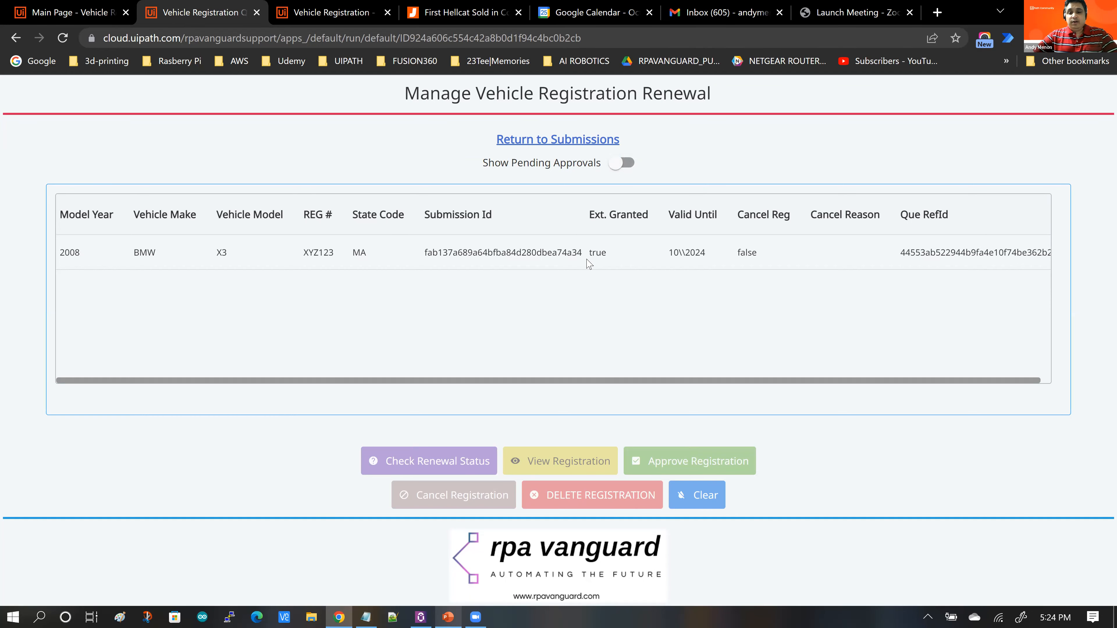
{"action": "left_click_drag", "start_coordinate": [608, 261], "coordinate": [608, 260]}
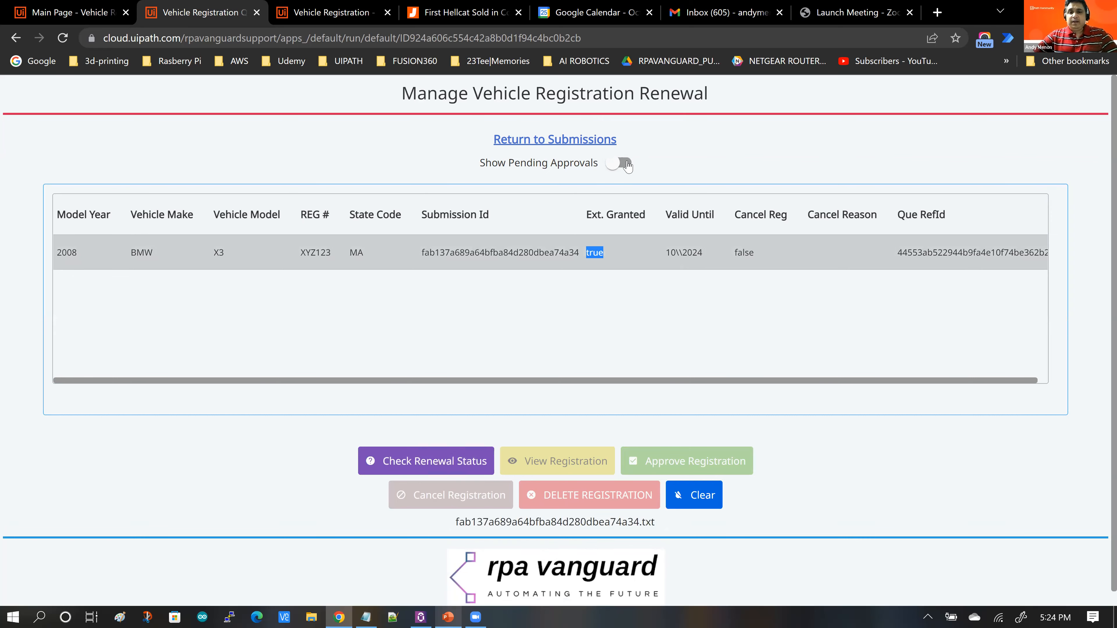
{"action": "left_click", "coordinate": [639, 167]}
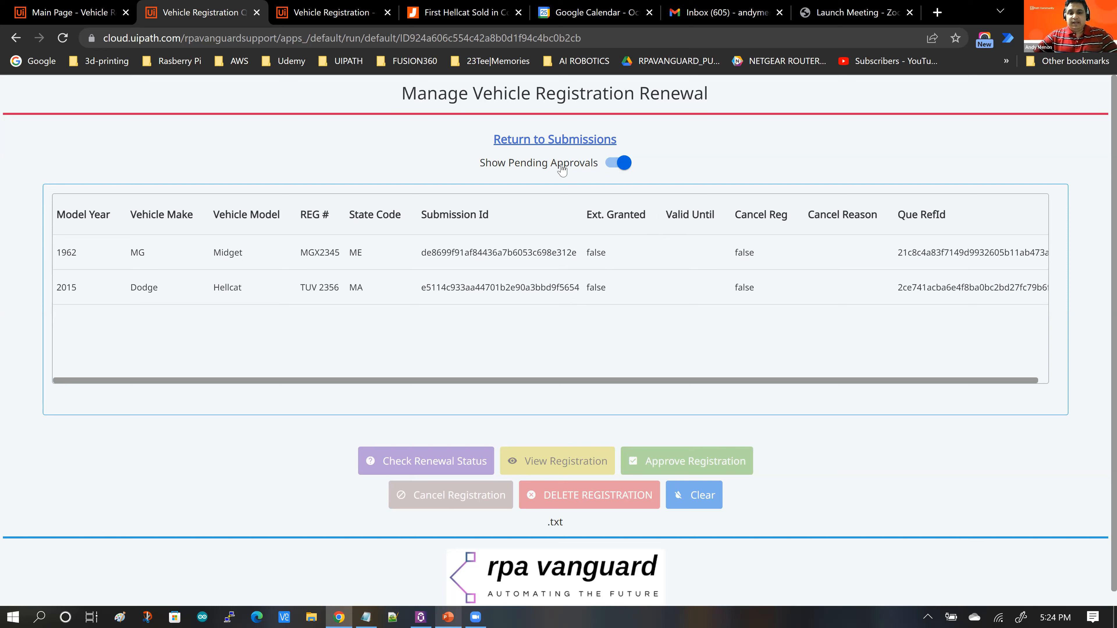
Step: Return to App Studio, open the DataTable Page and select the DT_Submissions table to inspect its data source
{"action": "left_click", "coordinate": [79, 15]}
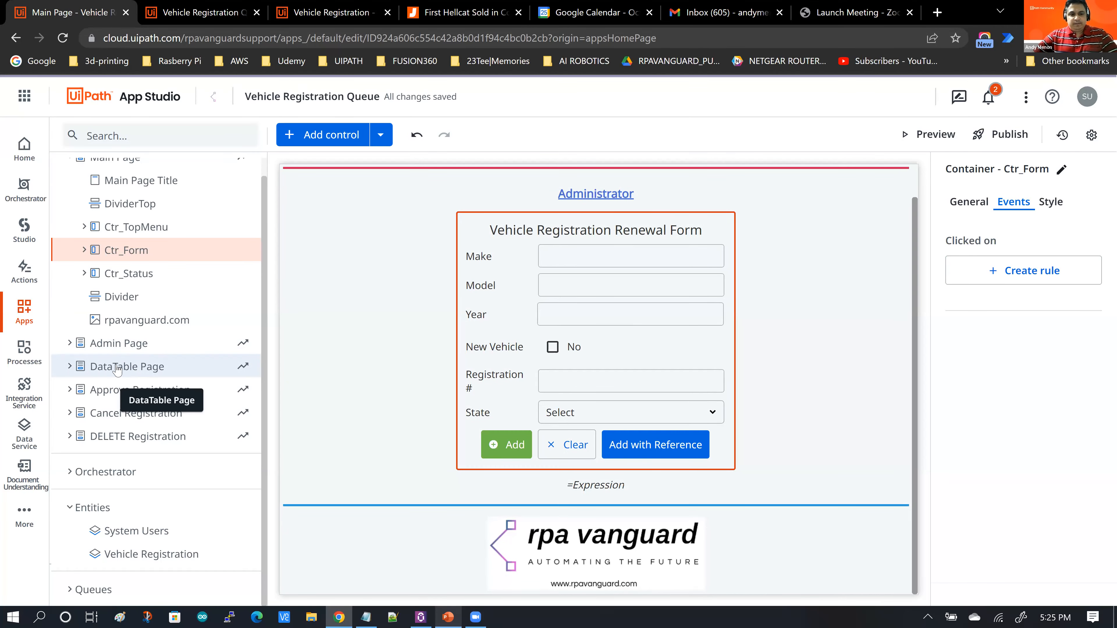
{"action": "left_click", "coordinate": [116, 367]}
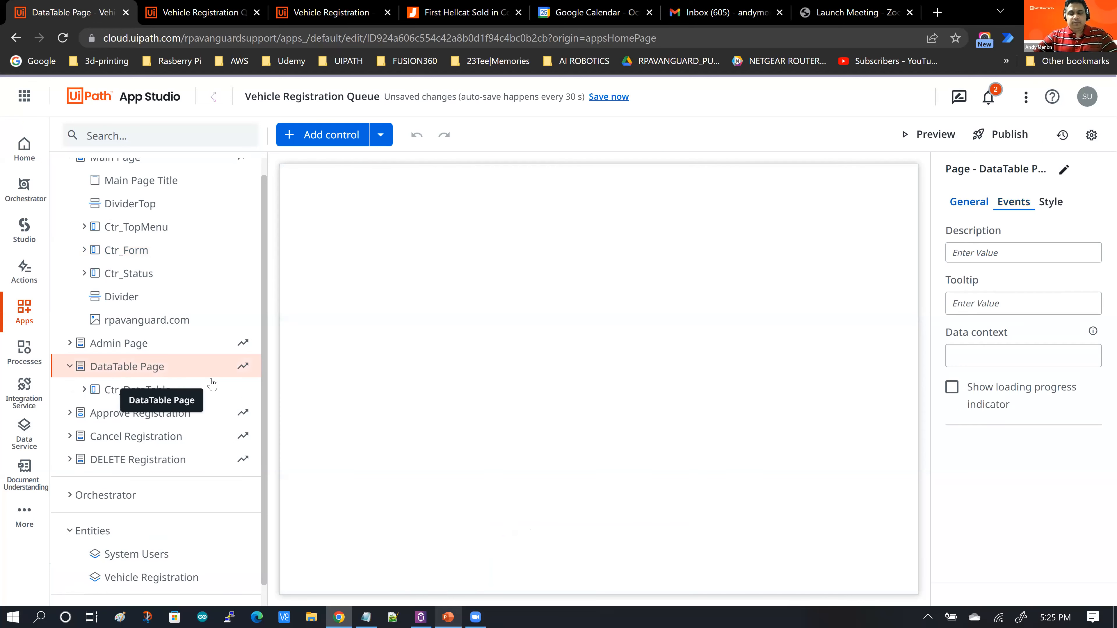
{"action": "left_click", "coordinate": [84, 391]}
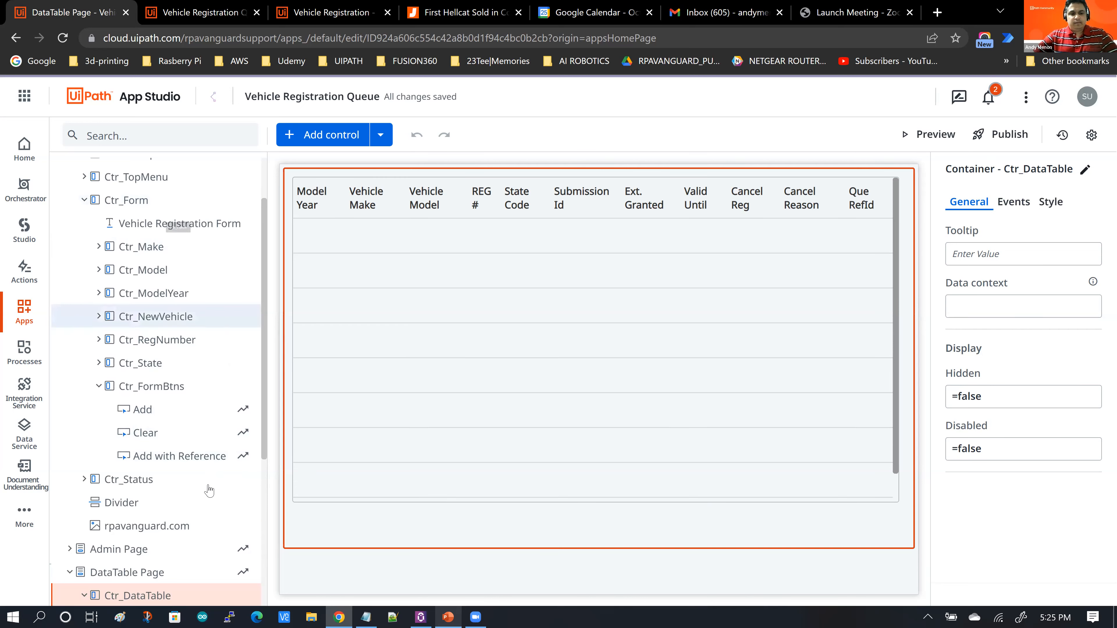
{"action": "scroll", "coordinate": [193, 475], "scroll_direction": "down", "scroll_amount": 3}
{"action": "scroll", "coordinate": [167, 491], "scroll_direction": "down", "scroll_amount": 3}
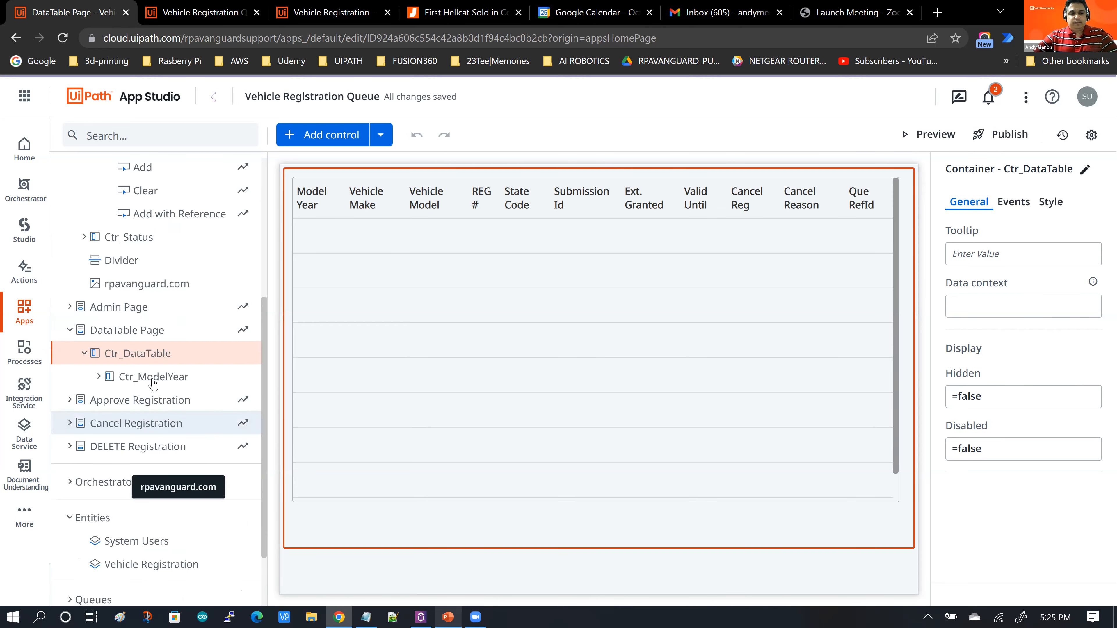
{"action": "left_click", "coordinate": [99, 377]}
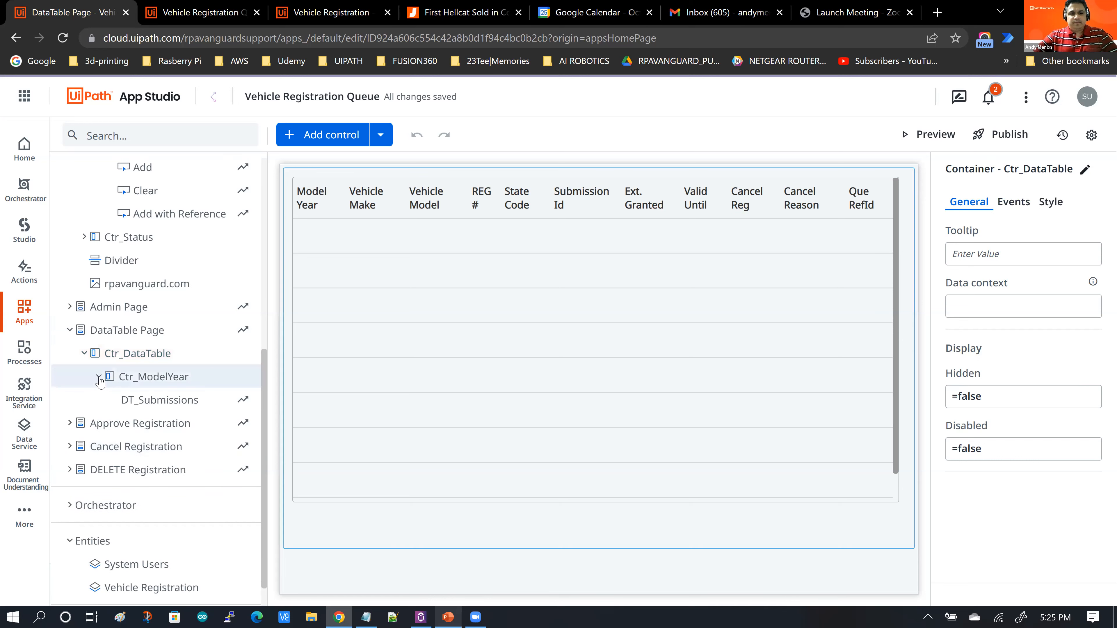
{"action": "left_click", "coordinate": [141, 403]}
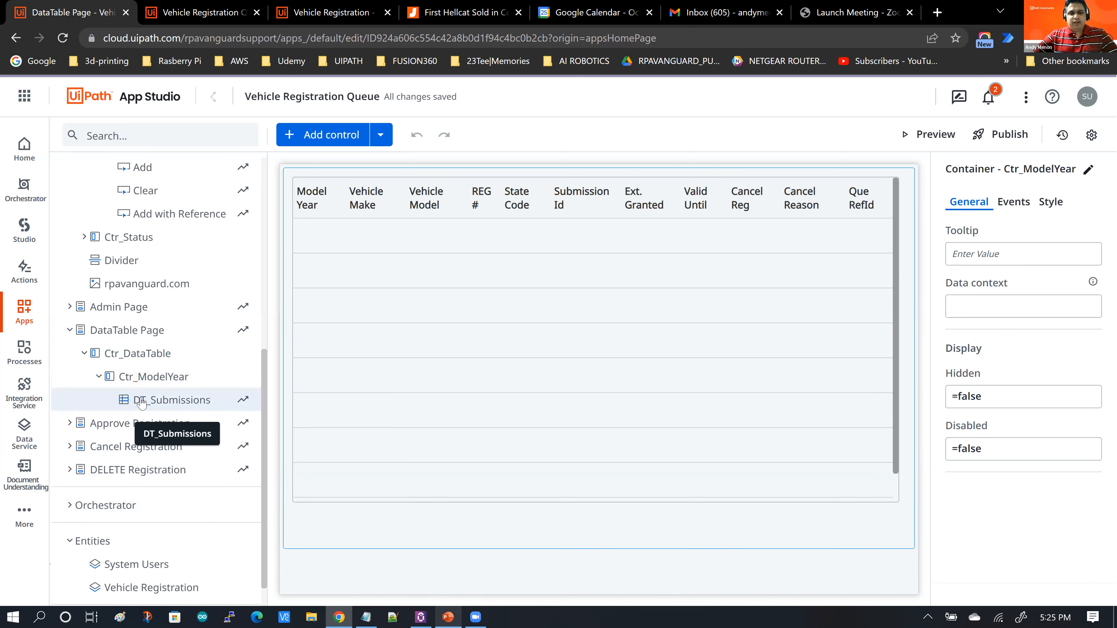
{"action": "left_click", "coordinate": [534, 316]}
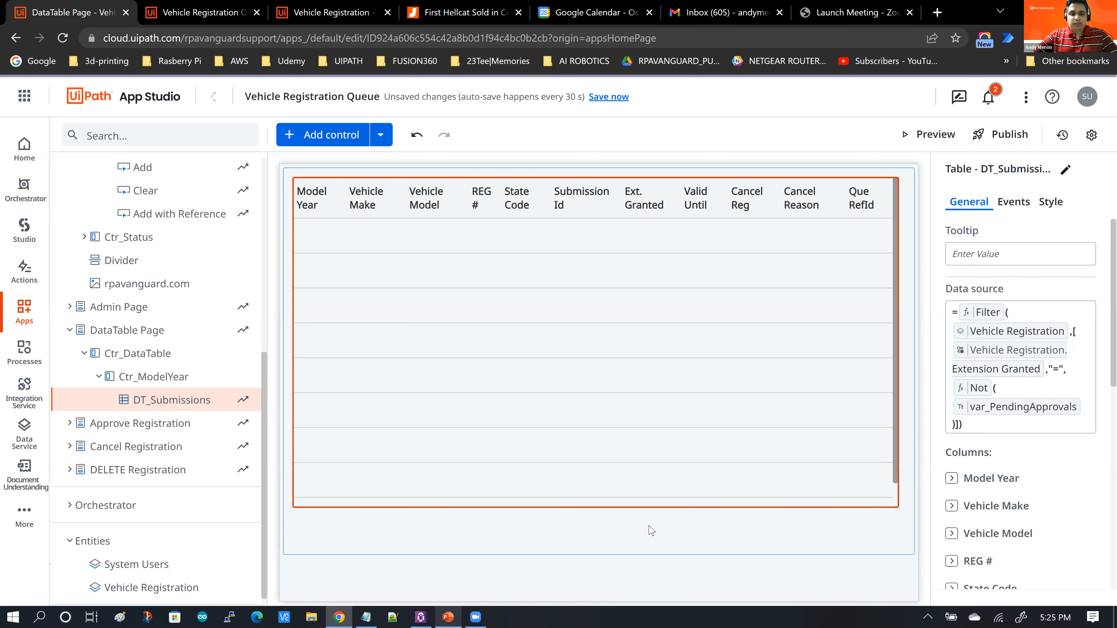
{"action": "left_click", "coordinate": [294, 564]}
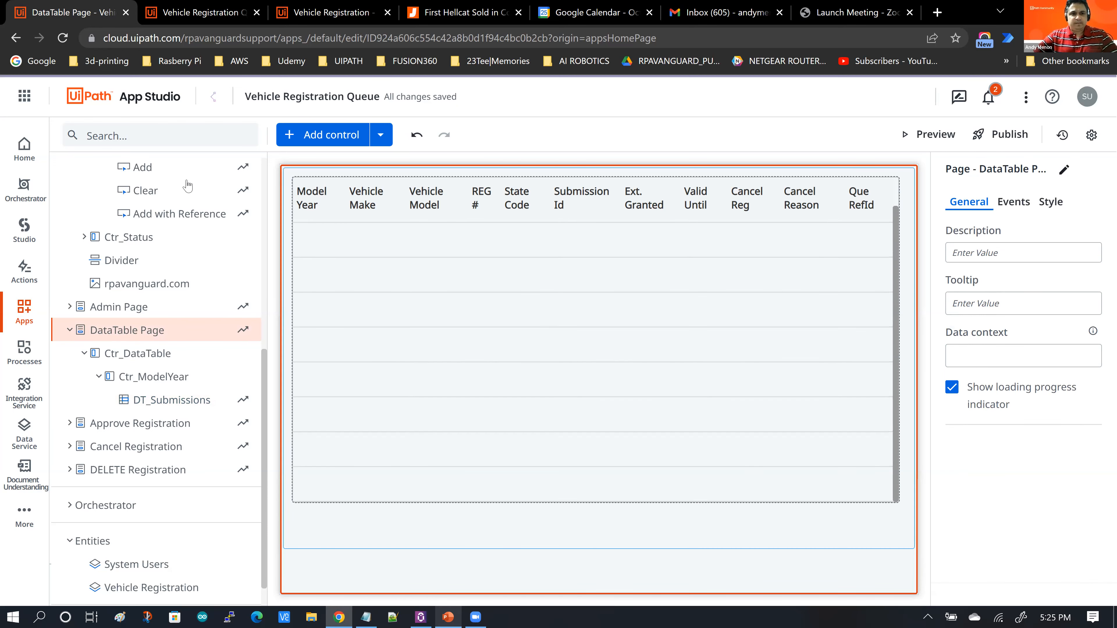
Step: Add a new Table control from the Display controls to the DataTable Page below DT_Submissions
{"action": "left_click", "coordinate": [335, 138]}
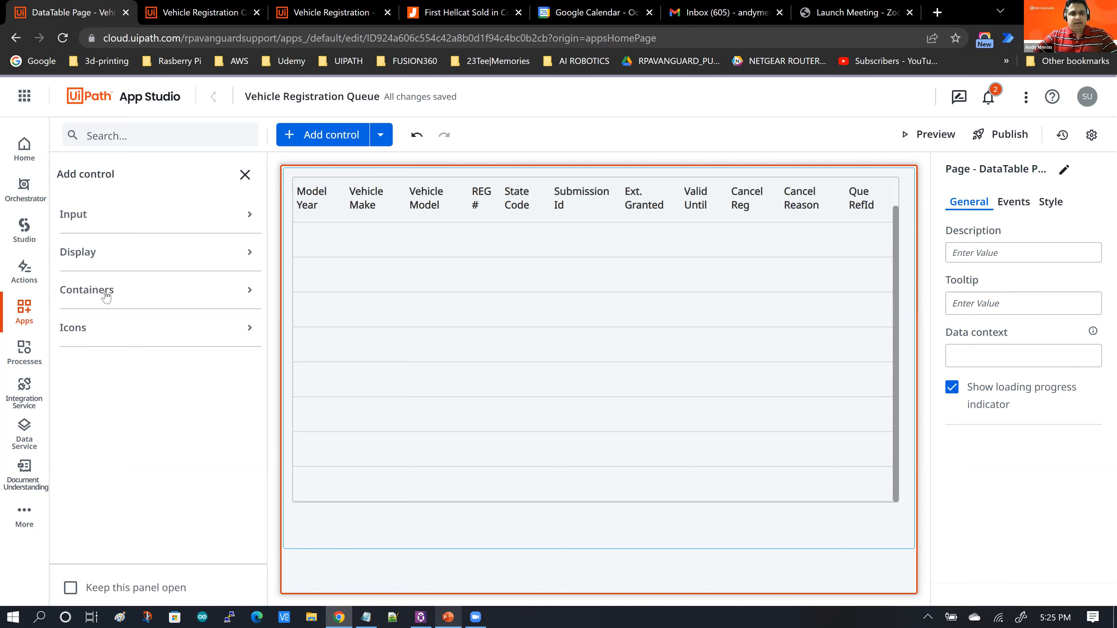
{"action": "left_click", "coordinate": [101, 260]}
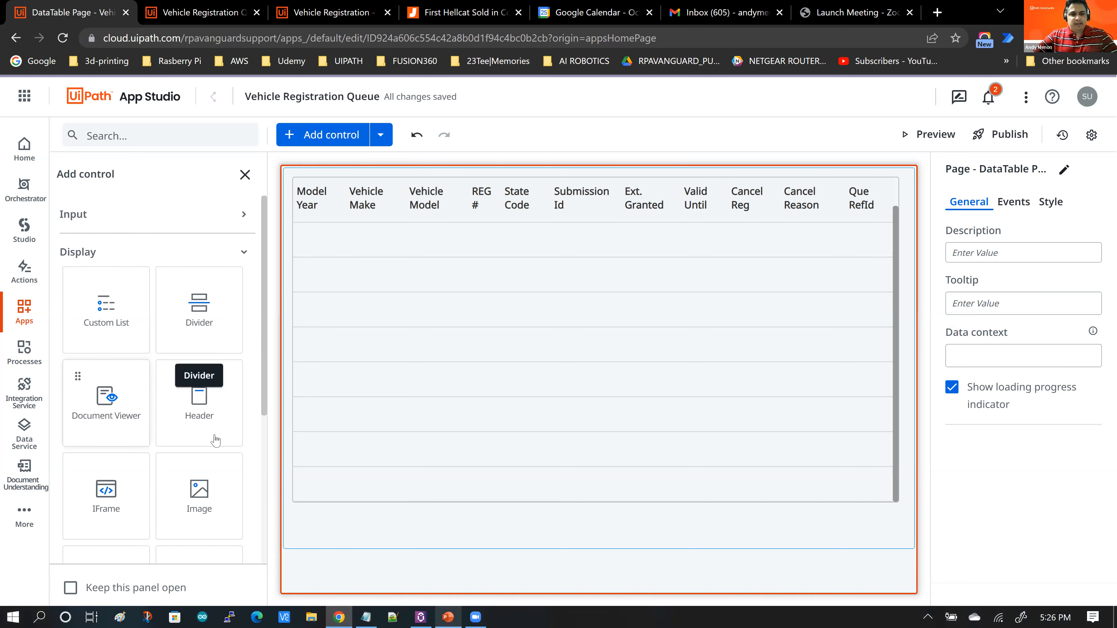
{"action": "scroll", "coordinate": [233, 460], "scroll_direction": "down", "scroll_amount": 2}
{"action": "scroll", "coordinate": [233, 456], "scroll_direction": "down", "scroll_amount": 1}
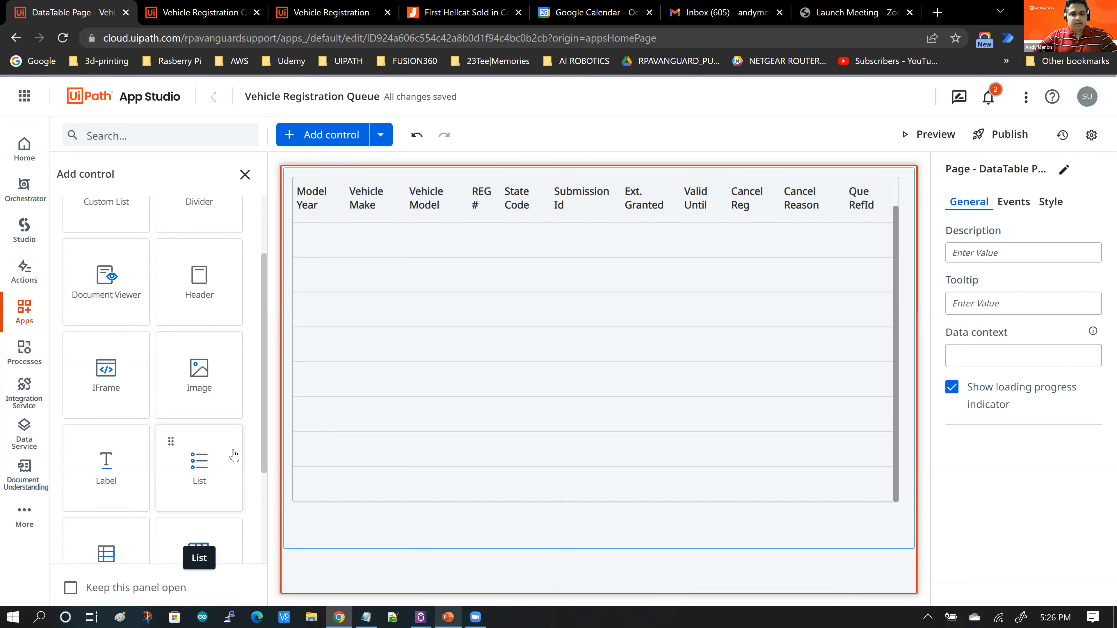
{"action": "scroll", "coordinate": [112, 460], "scroll_direction": "down", "scroll_amount": 2}
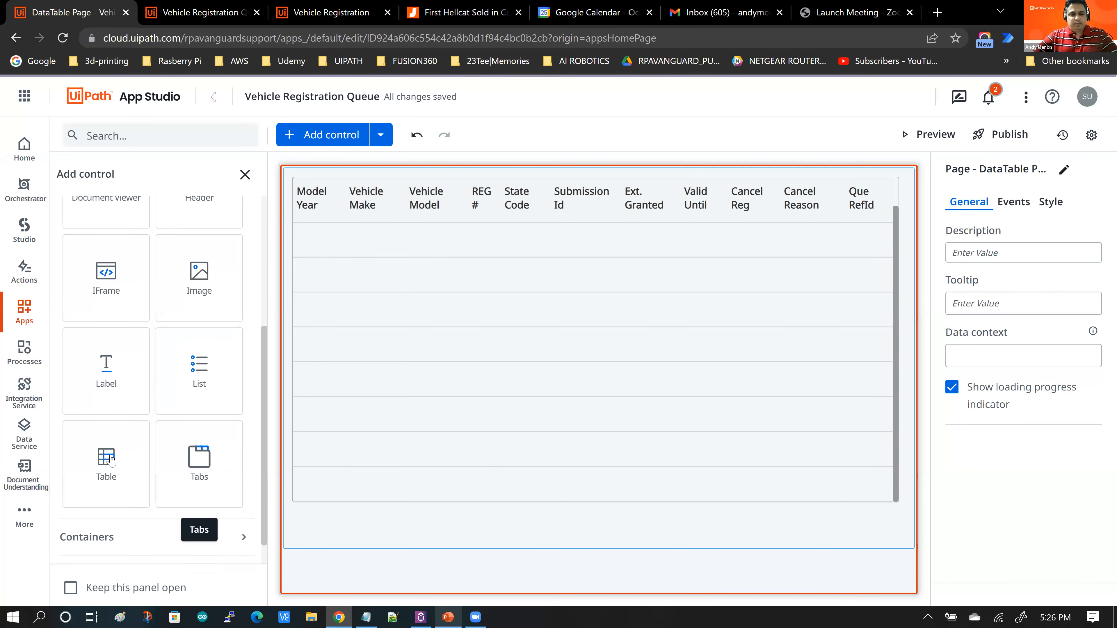
{"action": "left_click_drag", "start_coordinate": [107, 458], "coordinate": [326, 528]}
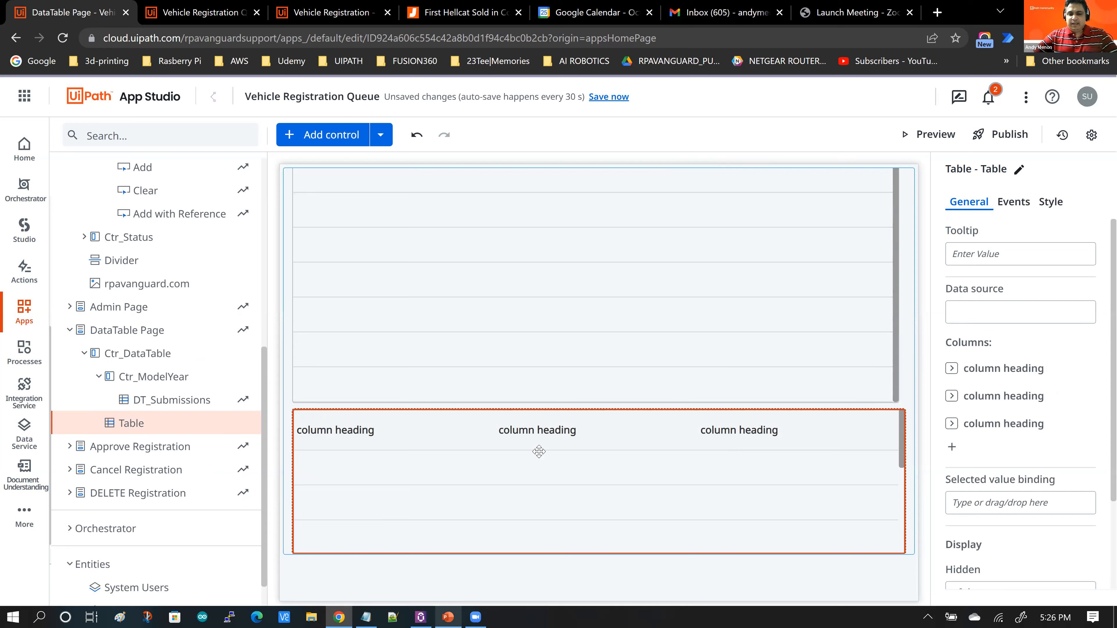
Step: Bind the new table's data source to the Vehicle Registration entity
{"action": "left_click", "coordinate": [1002, 311]}
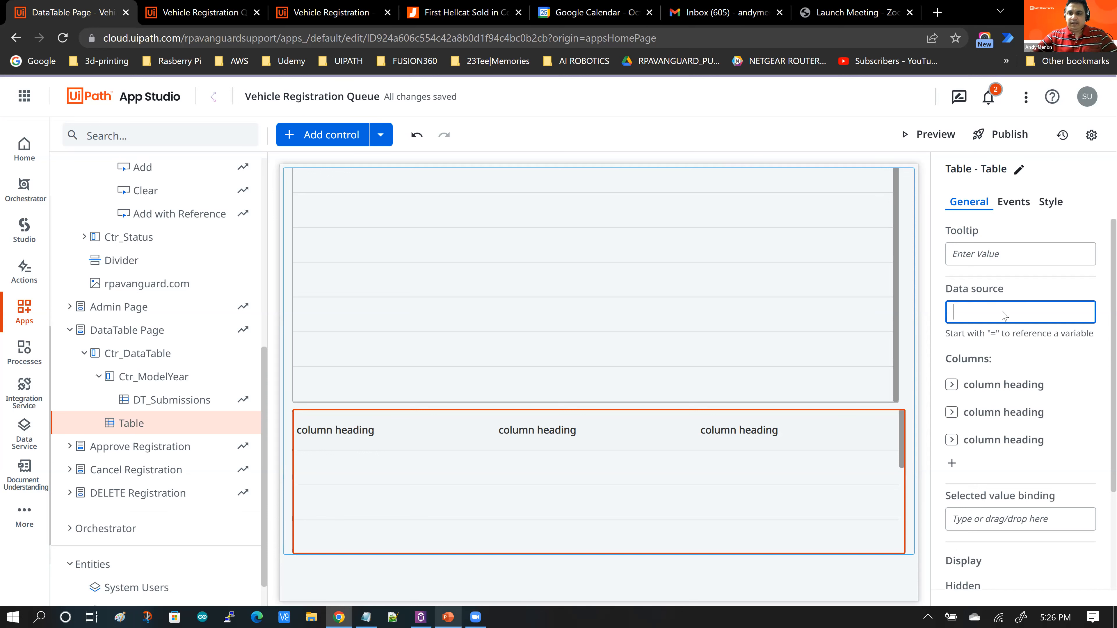
{"action": "type", "text": "="}
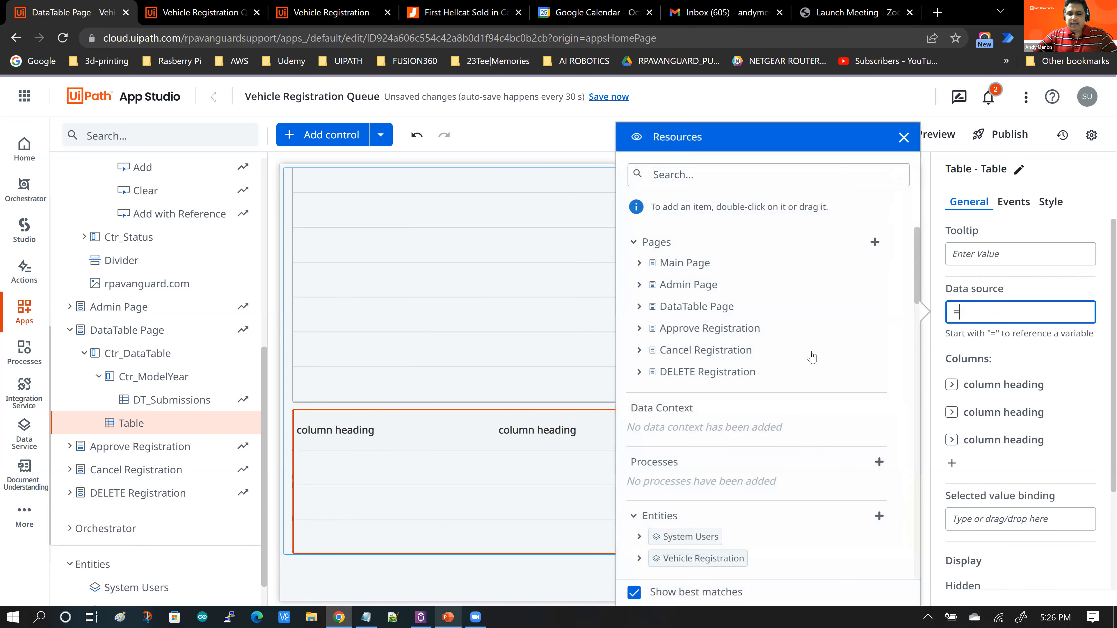
{"action": "scroll", "coordinate": [685, 367], "scroll_direction": "down", "scroll_amount": 4}
{"action": "left_click_drag", "start_coordinate": [687, 367], "coordinate": [993, 312]}
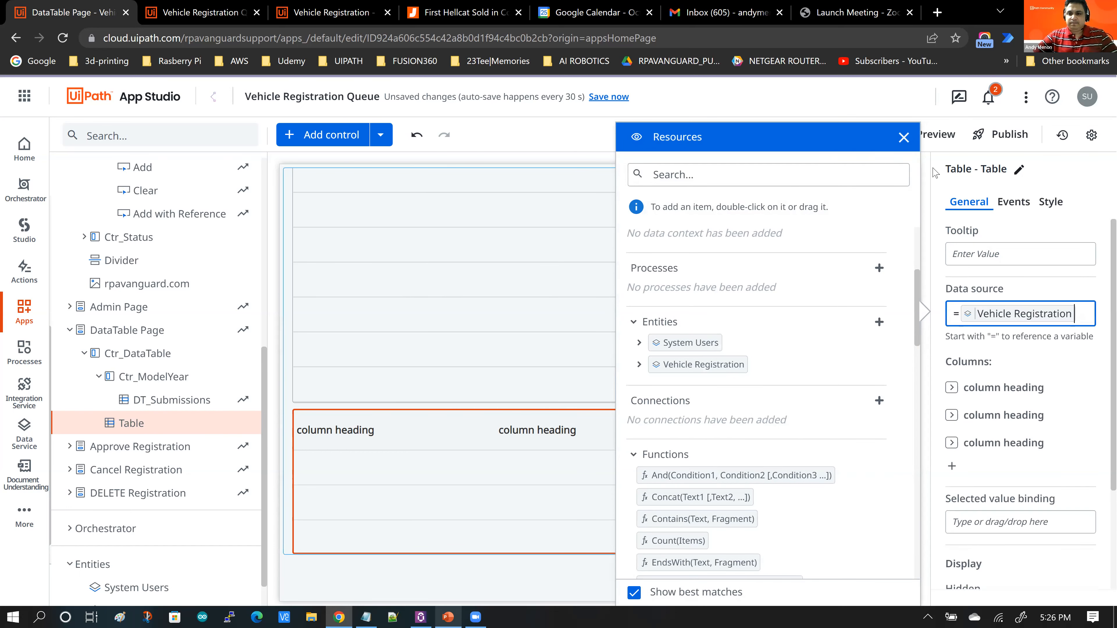
{"action": "left_click", "coordinate": [904, 139]}
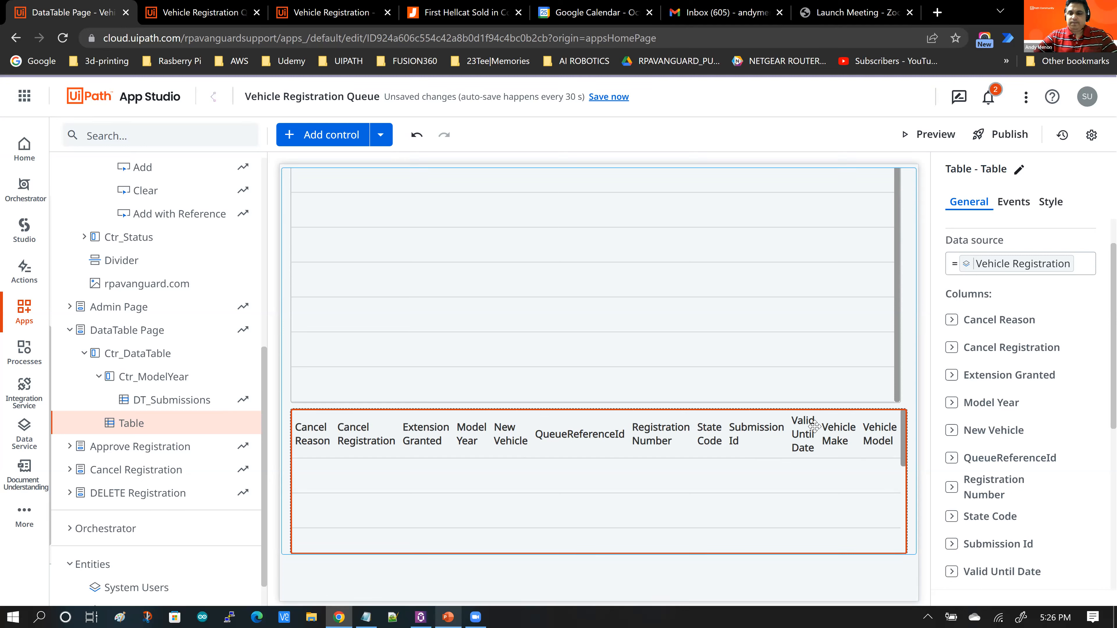
Step: Review the new table's generated columns and compare them with the running app's registration list
{"action": "mouse_move", "coordinate": [1083, 428]}
{"action": "scroll", "coordinate": [1082, 429], "scroll_direction": "down", "scroll_amount": 3}
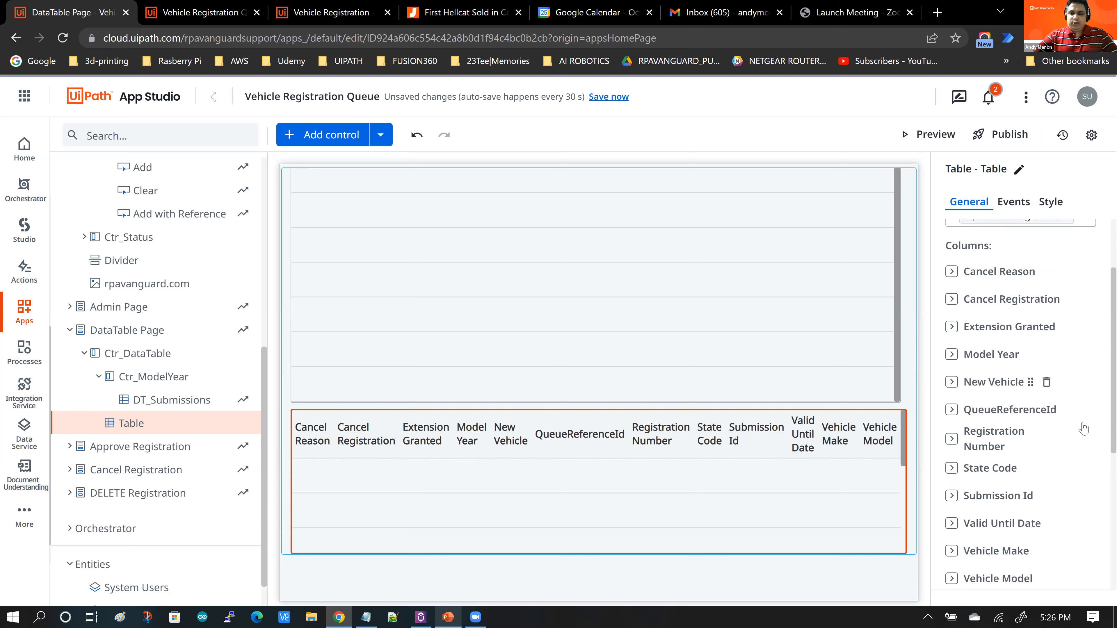
{"action": "scroll", "coordinate": [1082, 433], "scroll_direction": "down", "scroll_amount": 1}
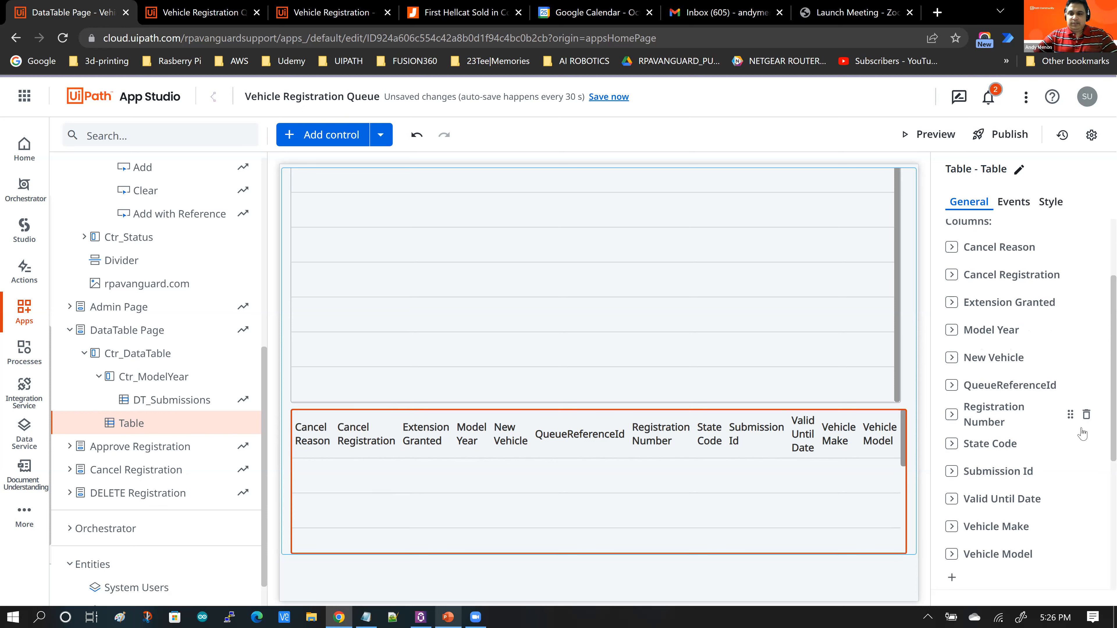
{"action": "scroll", "coordinate": [1082, 434], "scroll_direction": "up", "scroll_amount": 3}
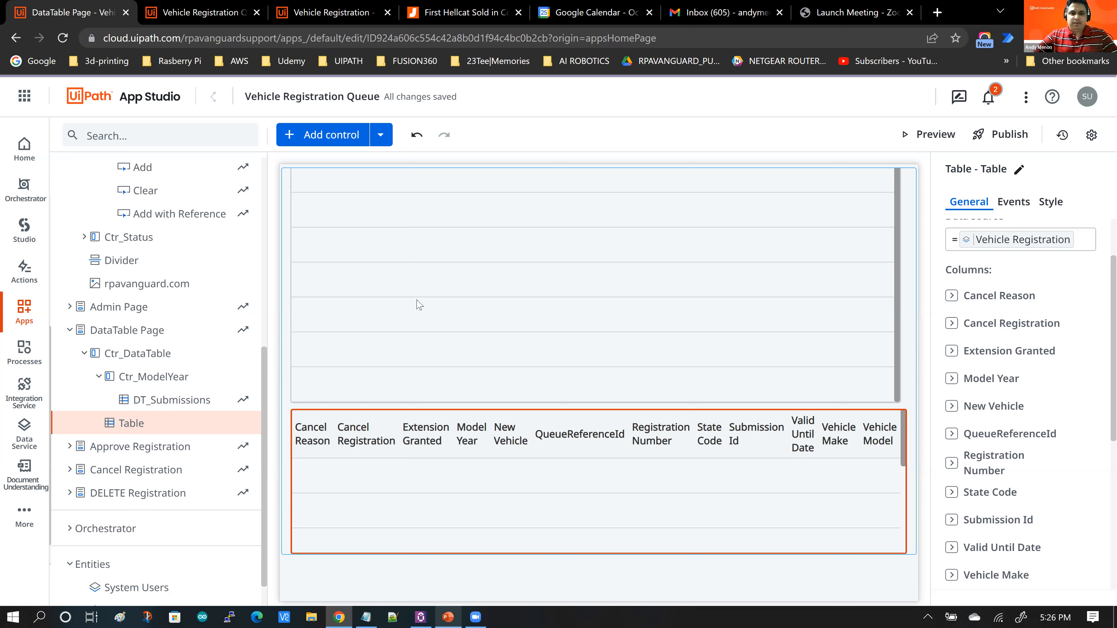
{"action": "scroll", "coordinate": [419, 304], "scroll_direction": "down", "scroll_amount": 1}
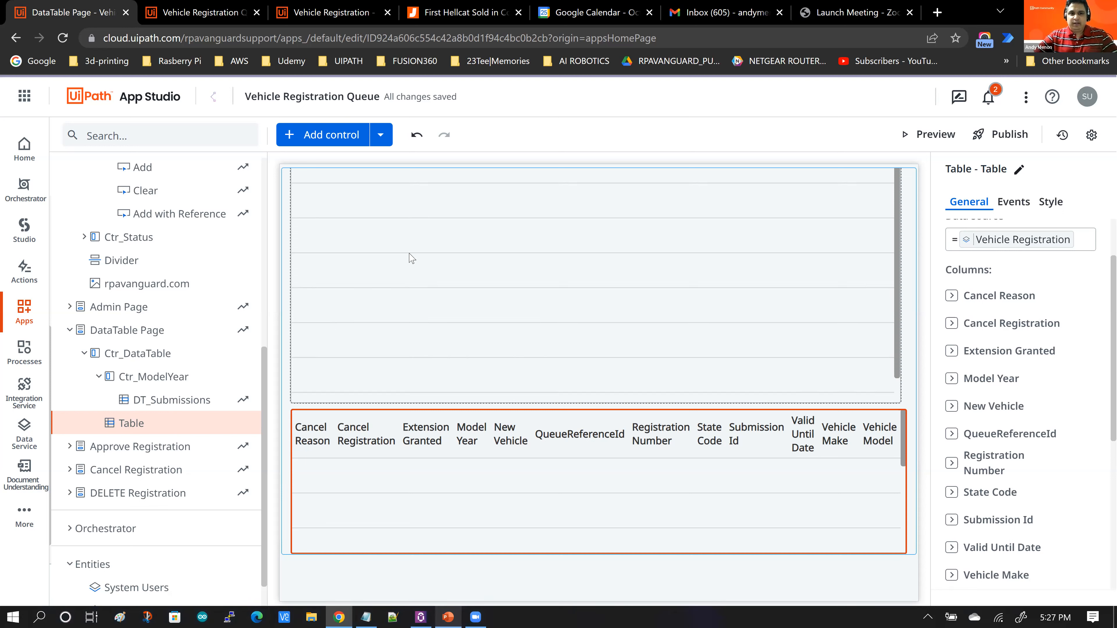
{"action": "left_click", "coordinate": [181, 18]}
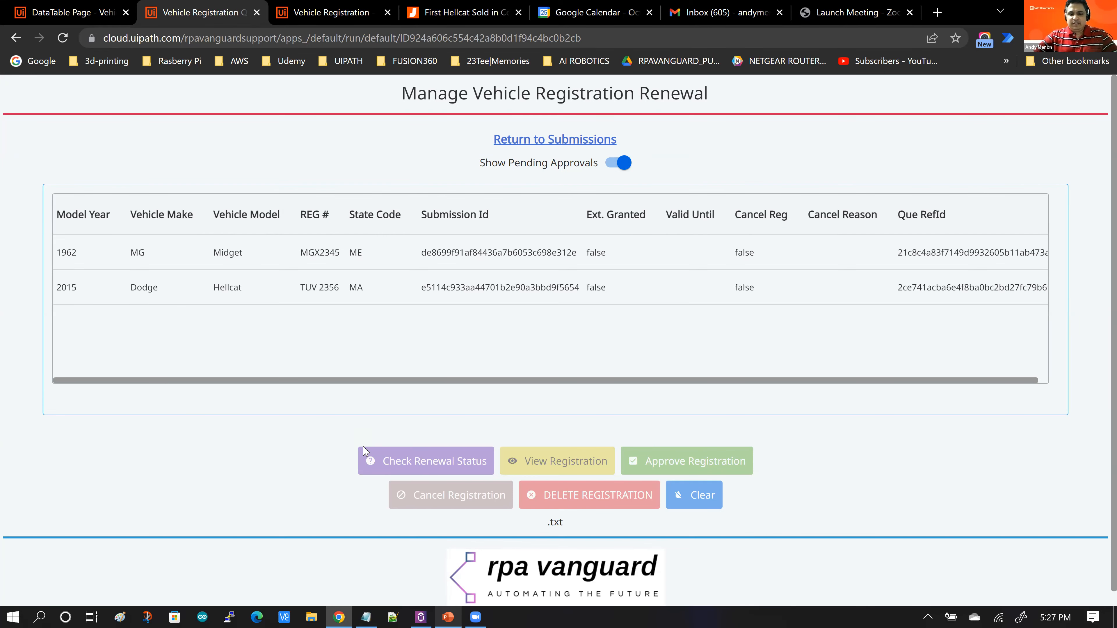
{"action": "left_click", "coordinate": [83, 18]}
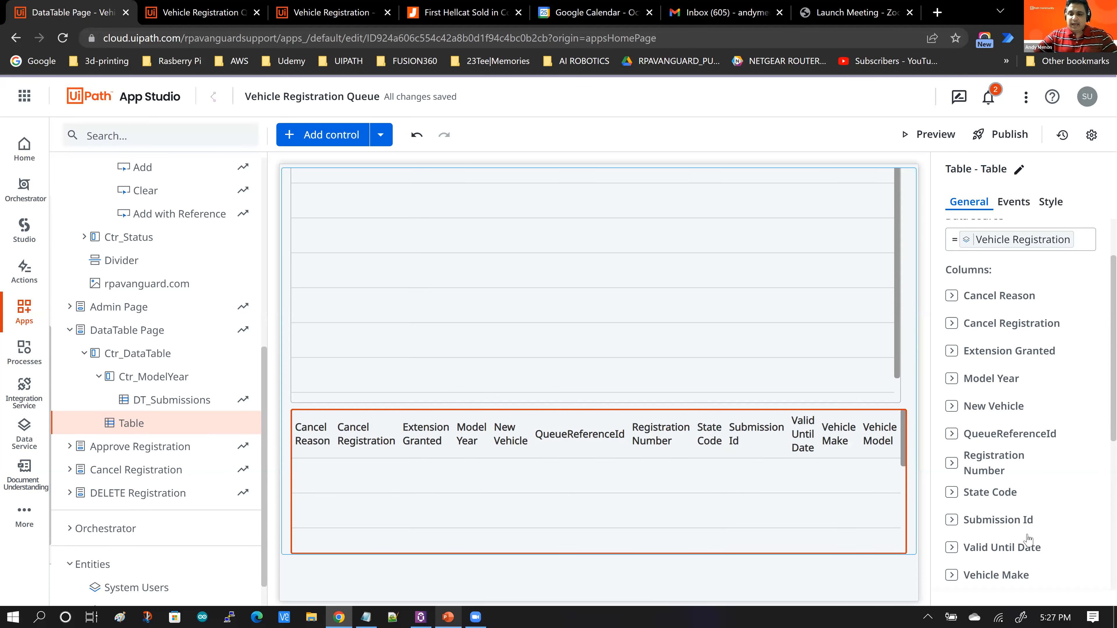
Step: Move the Vehicle Model column to the top of the column list and rename its heading to Model
{"action": "scroll", "coordinate": [1034, 538], "scroll_direction": "down", "scroll_amount": 1}
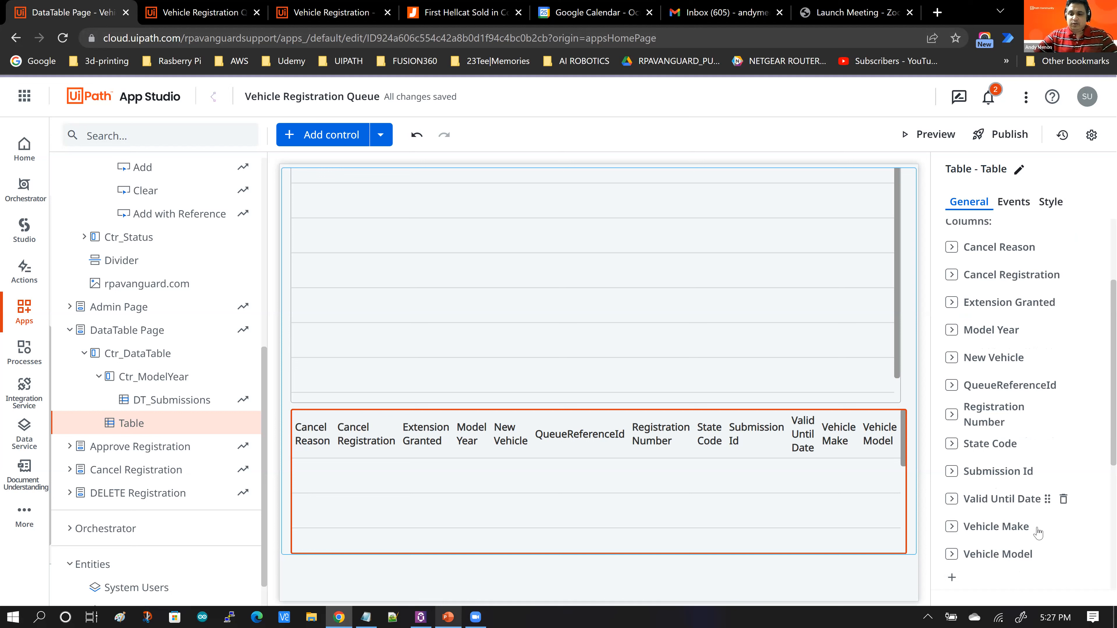
{"action": "left_click_drag", "start_coordinate": [1037, 522], "coordinate": [1015, 255]}
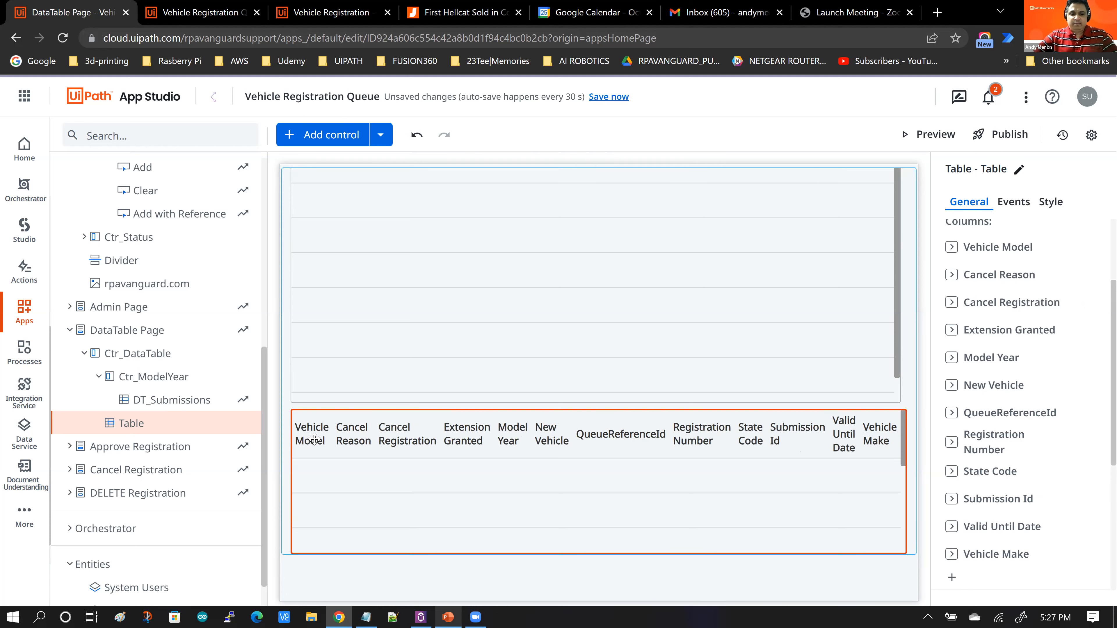
{"action": "left_click", "coordinate": [955, 249]}
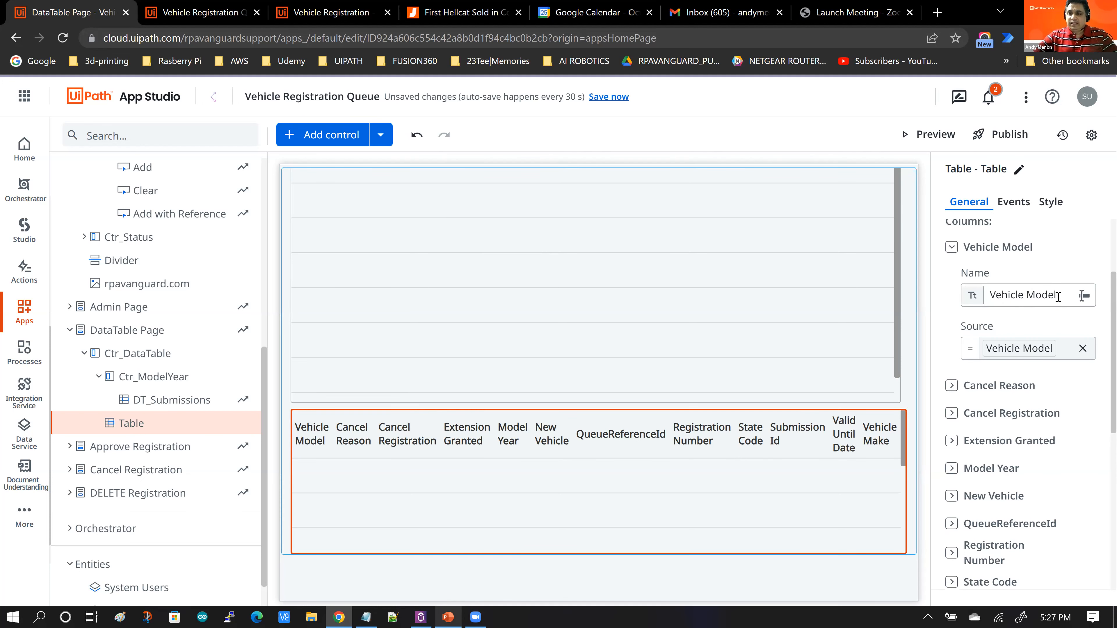
{"action": "left_click_drag", "start_coordinate": [1058, 297], "coordinate": [996, 298]}
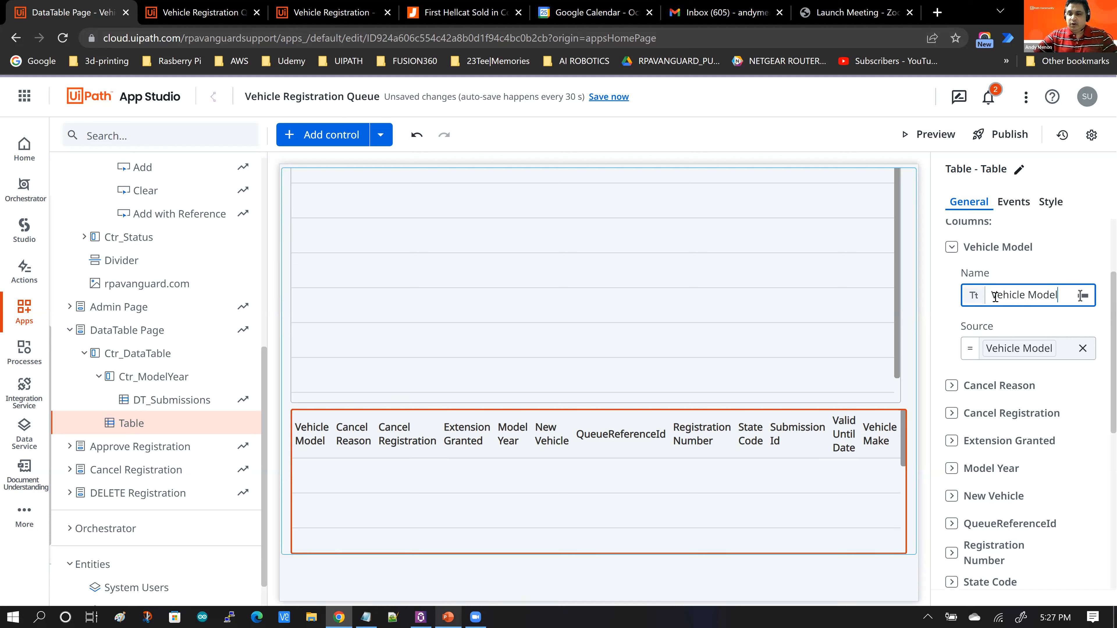
{"action": "double_click", "coordinate": [1041, 294]}
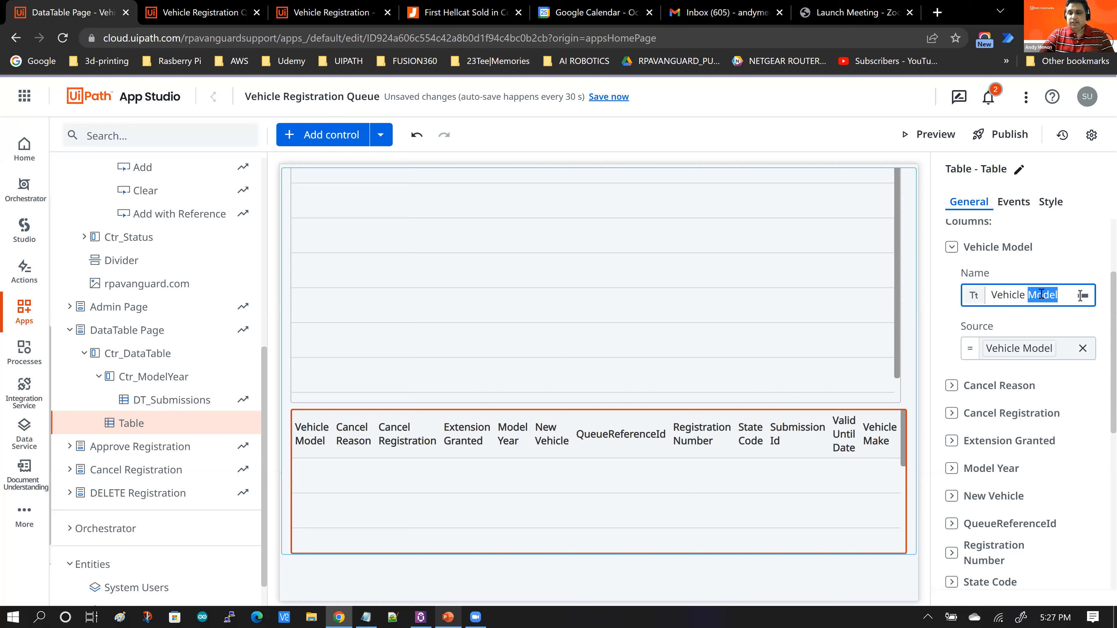
{"action": "key", "text": "BackSpace"}
{"action": "key", "text": "BackSpace"}
{"action": "key", "text": "BackSpace"}
{"action": "key", "text": "BackSpace"}
{"action": "key", "text": "BackSpace"}
{"action": "key", "text": "BackSpace"}
{"action": "key", "text": "BackSpace"}
{"action": "key", "text": "BackSpace"}
{"action": "key", "text": "BackSpace"}
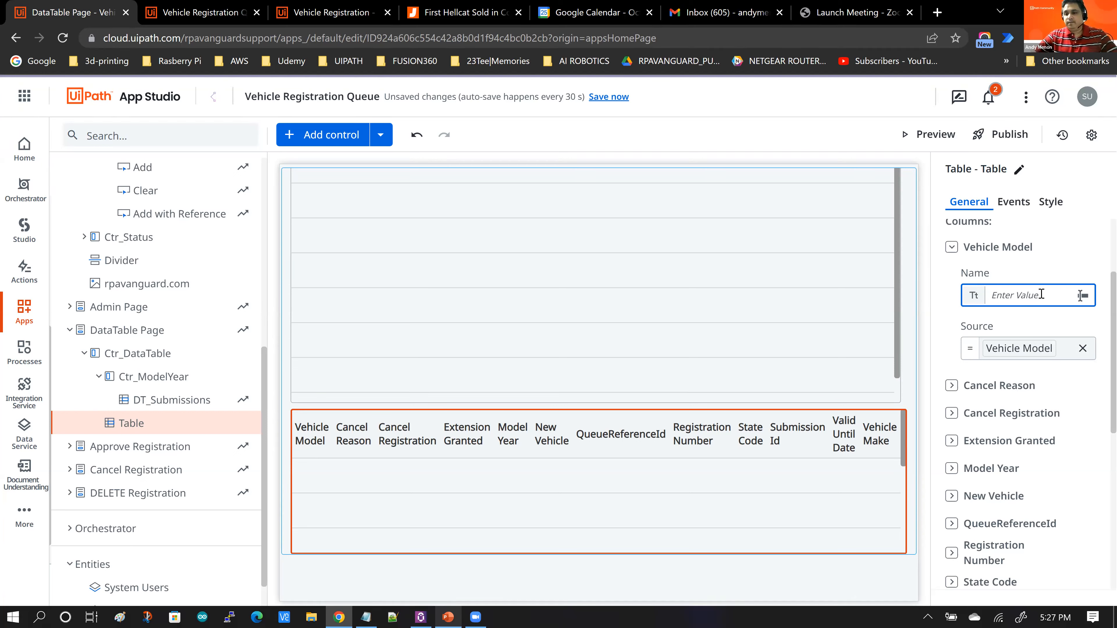
{"action": "type", "text": "Model"}
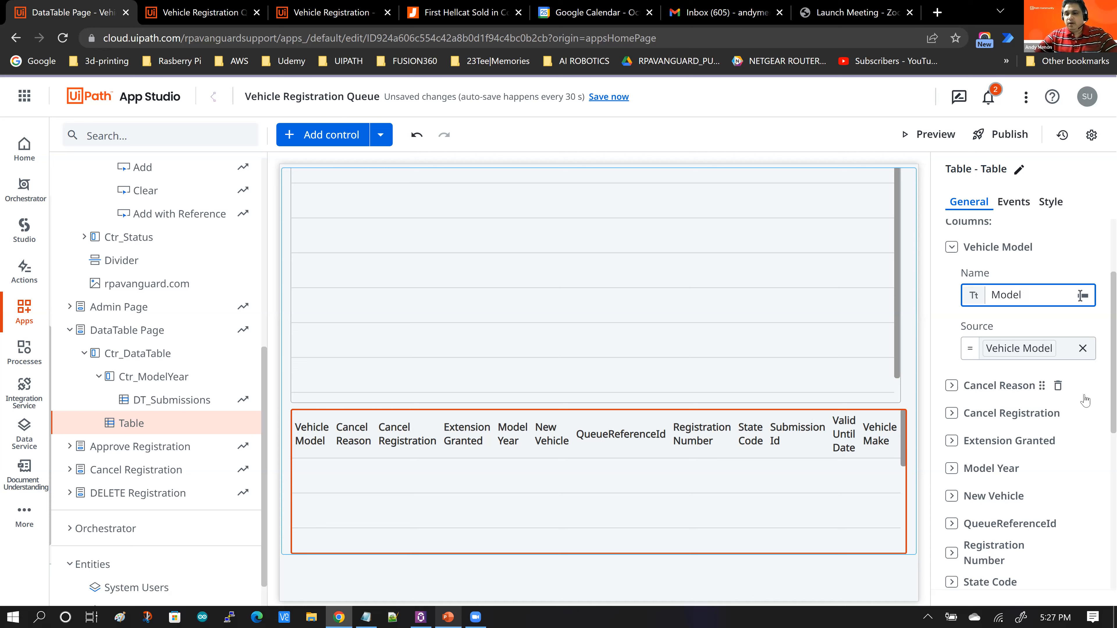
Step: Delete the QueueReferenceId column from the new table
{"action": "left_click", "coordinate": [999, 387]}
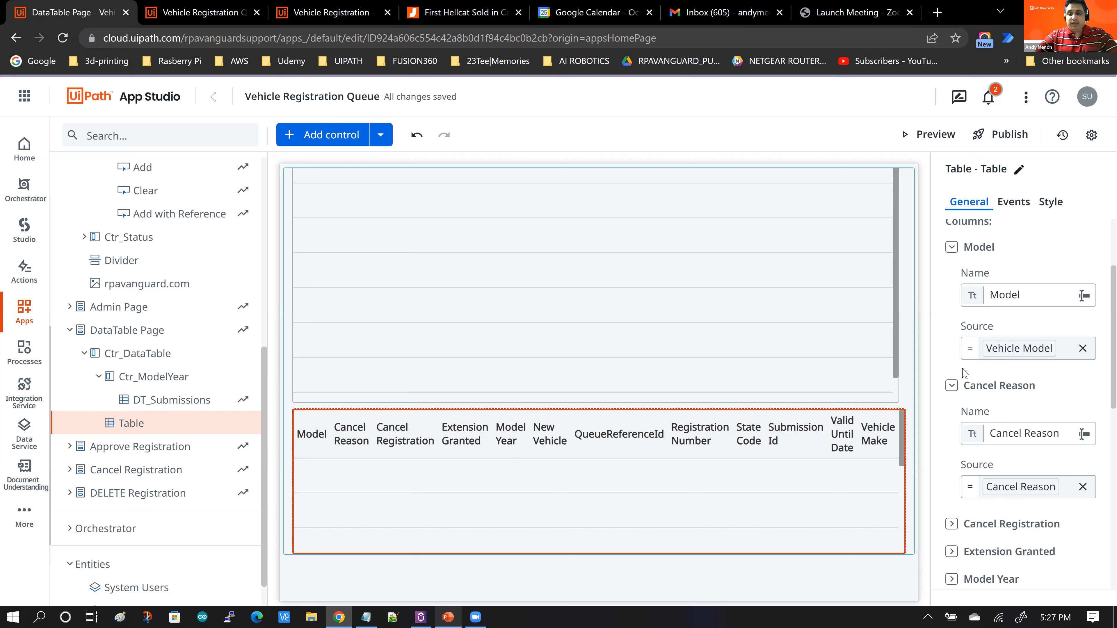
{"action": "left_click", "coordinate": [952, 252]}
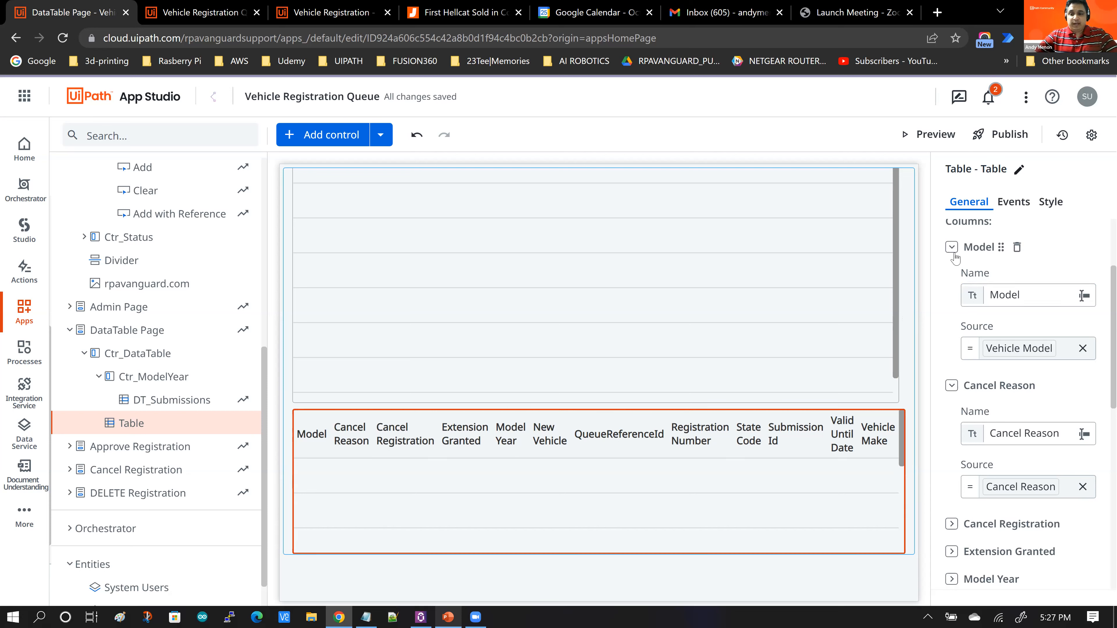
{"action": "left_click", "coordinate": [952, 276]}
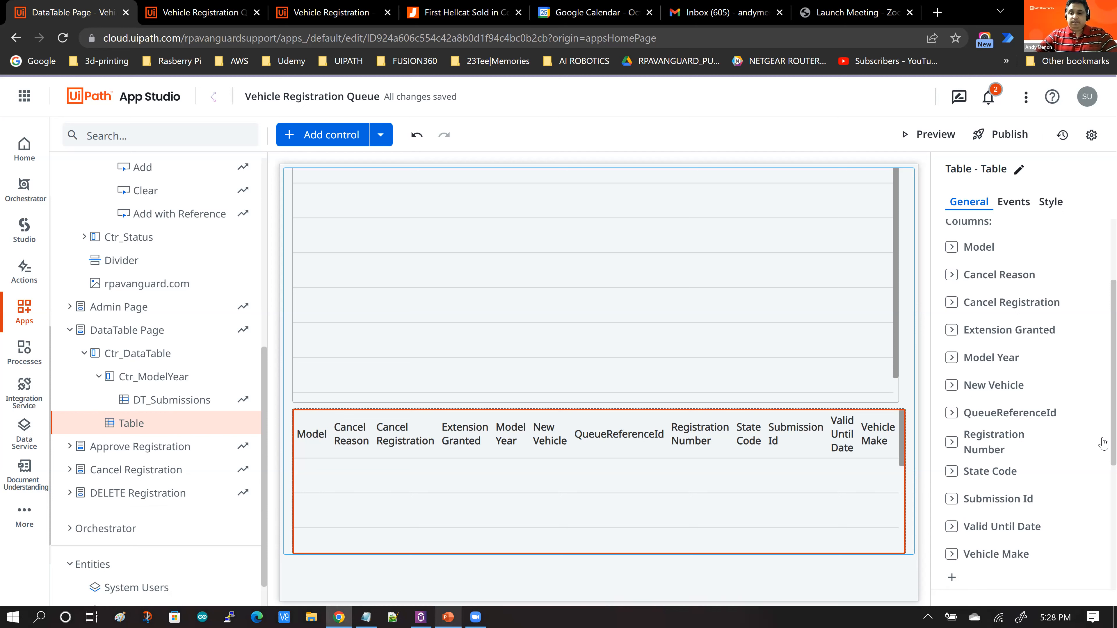
{"action": "left_click", "coordinate": [1079, 412]}
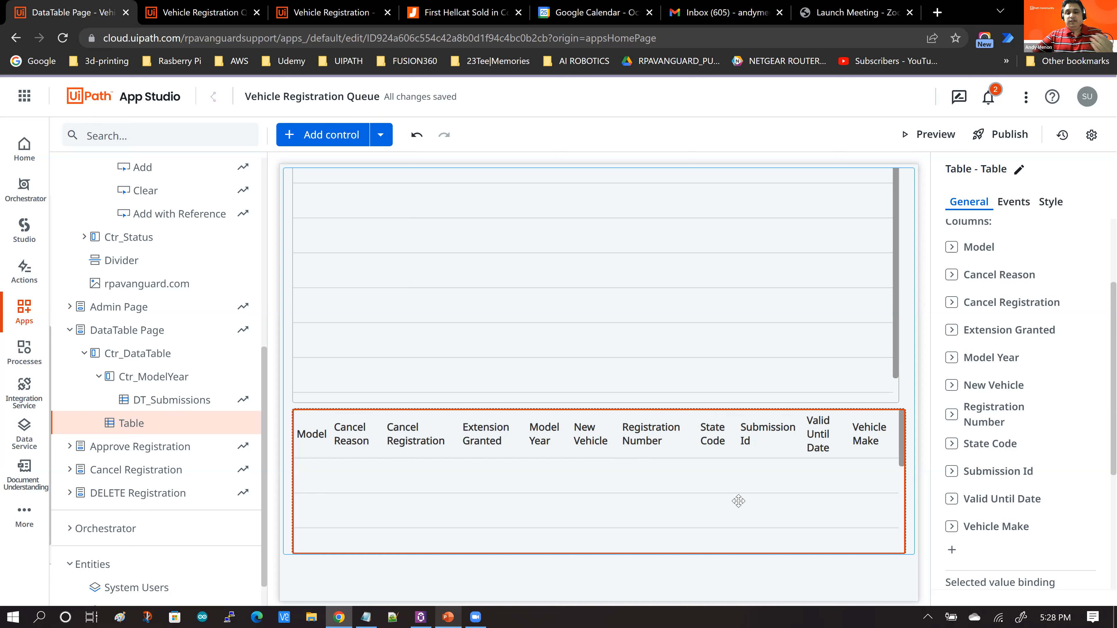
Step: Compare the DT_Submissions table on the canvas with the running app's registration list
{"action": "left_click", "coordinate": [910, 407]}
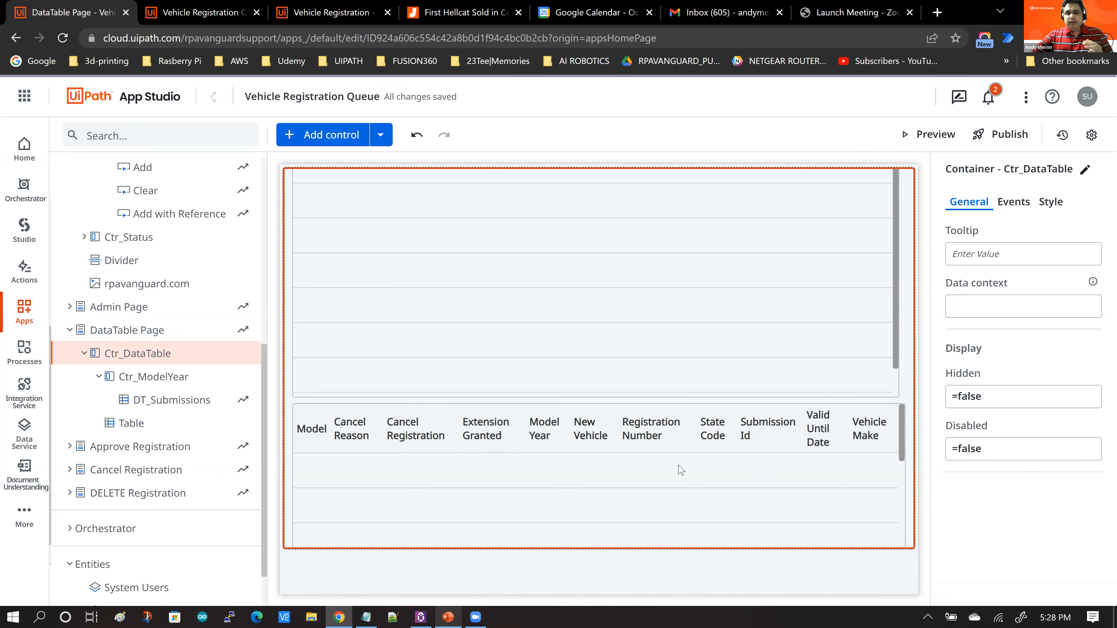
{"action": "left_click", "coordinate": [599, 447]}
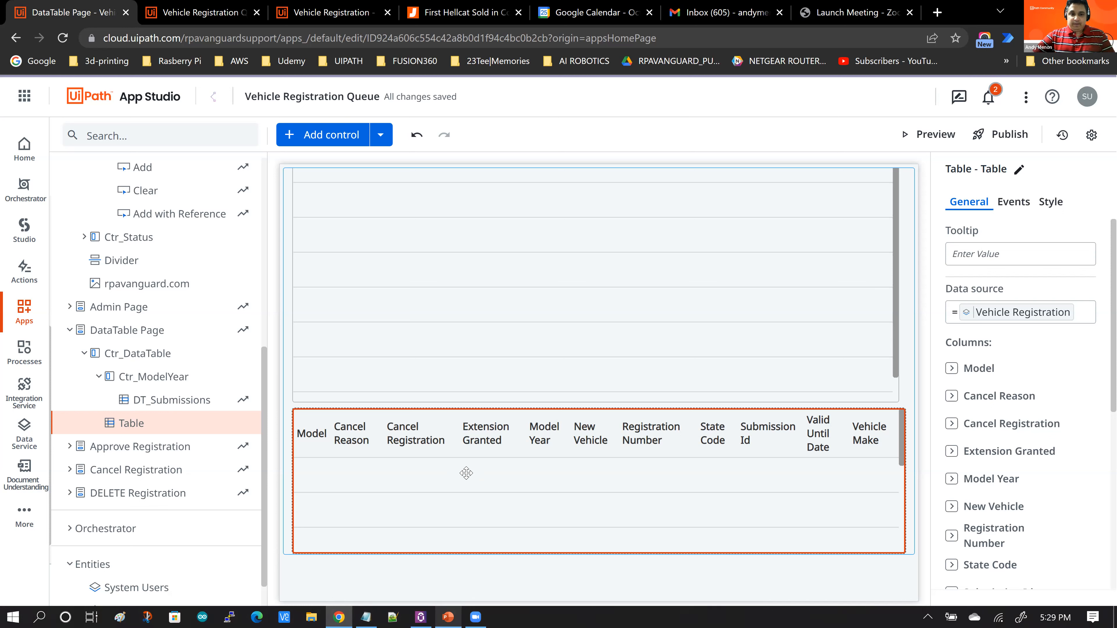
{"action": "left_click", "coordinate": [549, 272]}
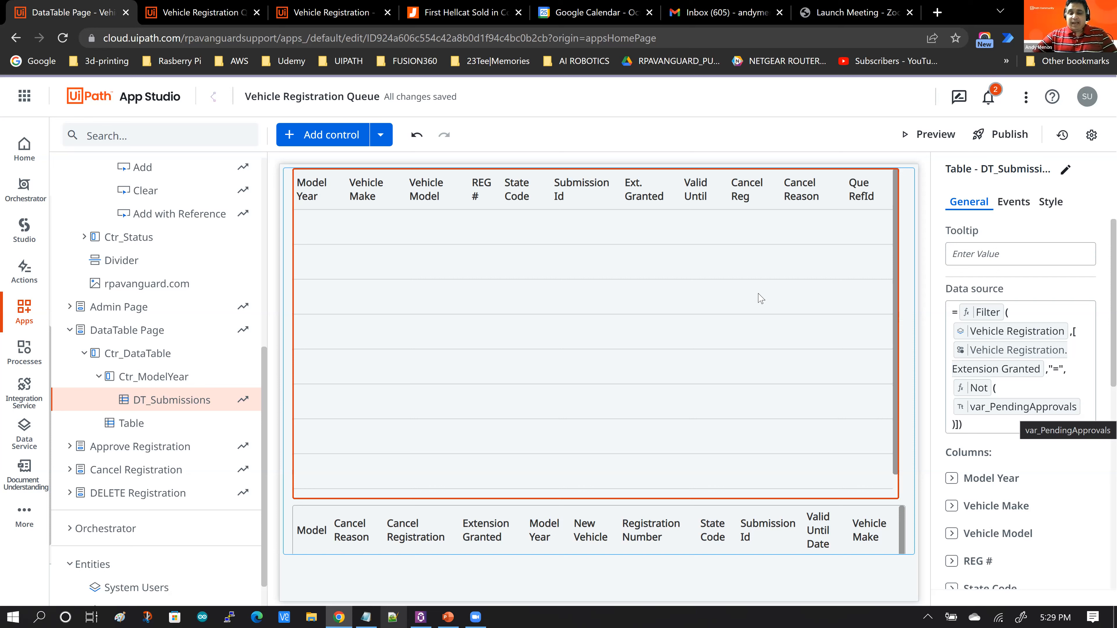
{"action": "left_click", "coordinate": [218, 14]}
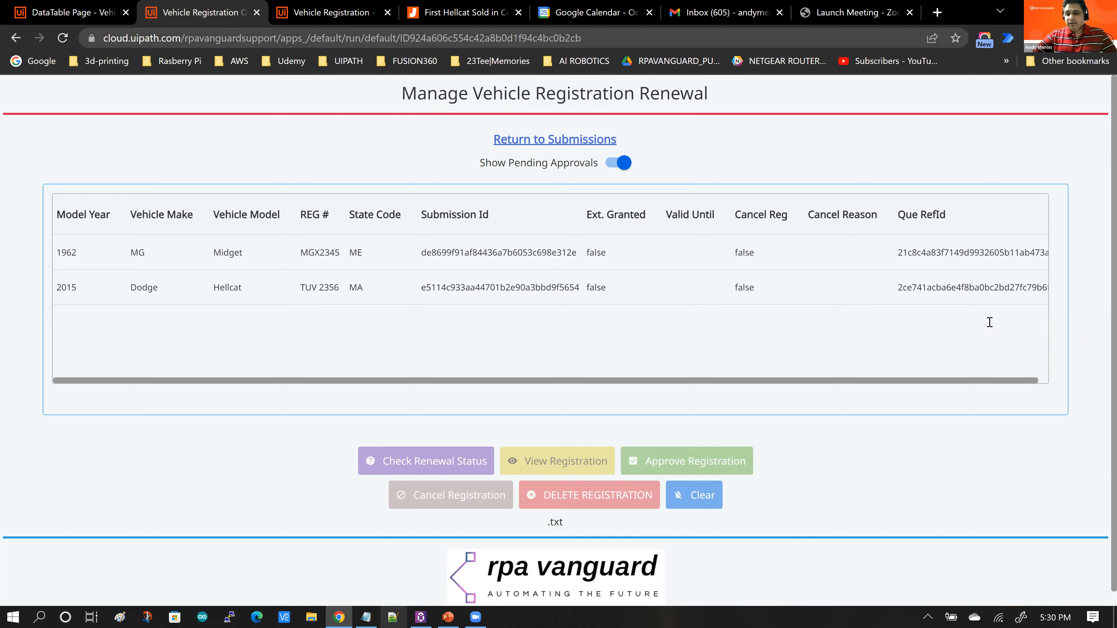
{"action": "key", "text": "ctrl+shift+Tab"}
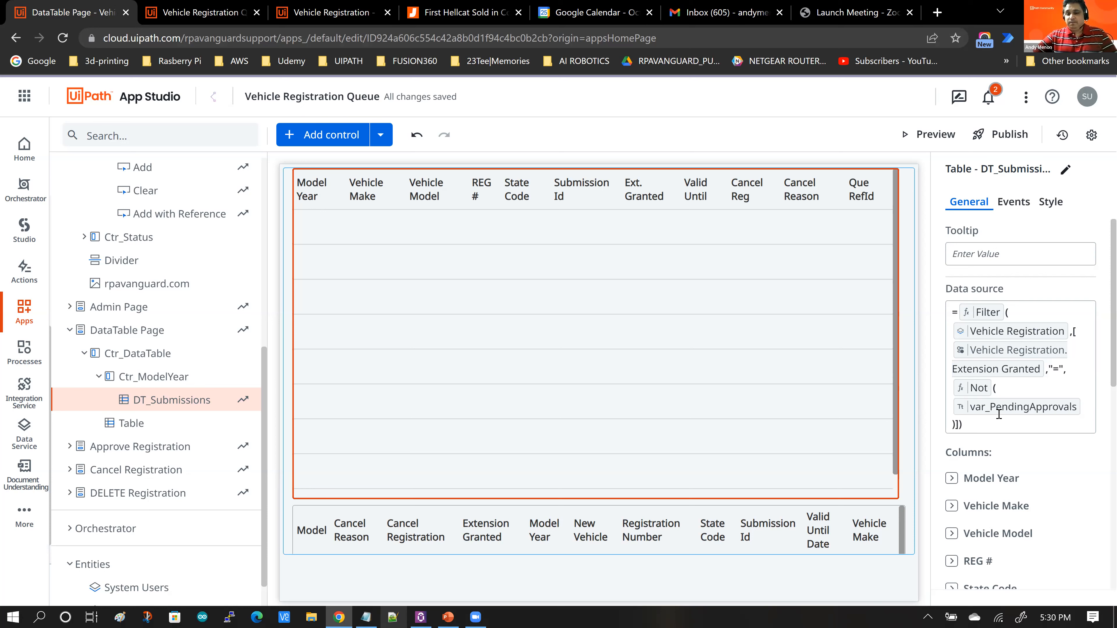
{"action": "left_click", "coordinate": [211, 17]}
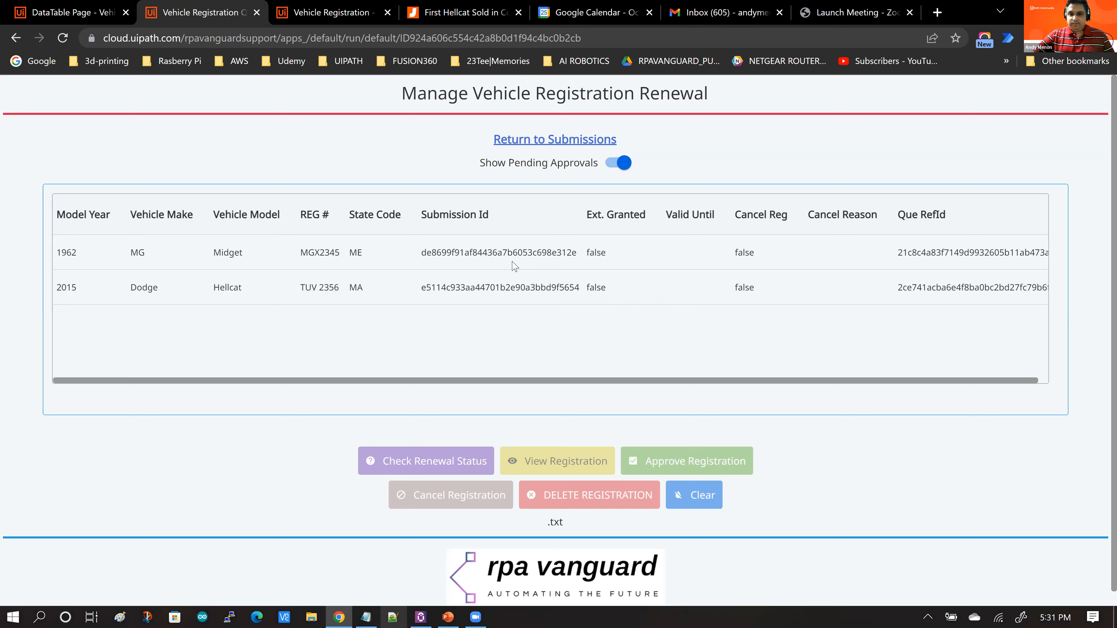
{"action": "left_click", "coordinate": [62, 17]}
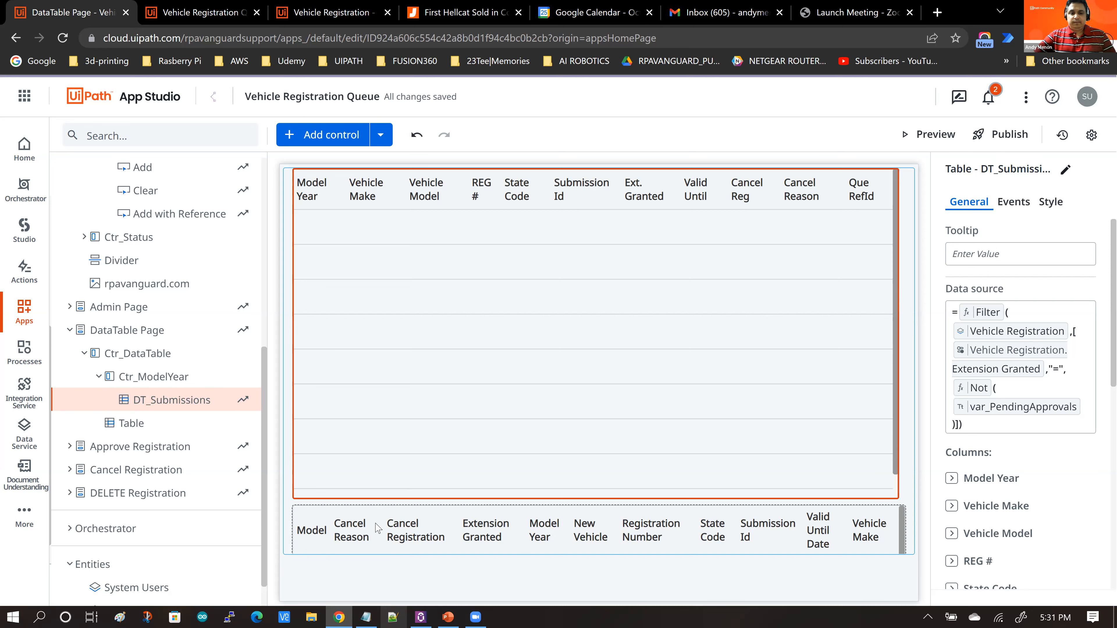
Step: Inspect the DT_Submissions table's filtered data source and its column list
{"action": "left_click", "coordinate": [356, 501]}
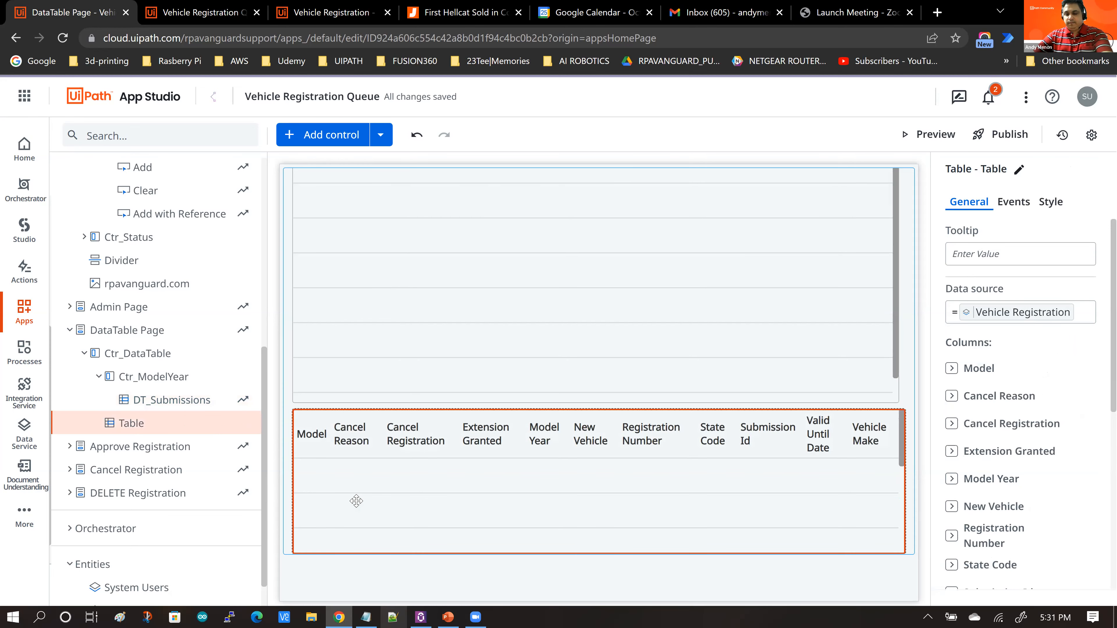
{"action": "left_click", "coordinate": [365, 338]}
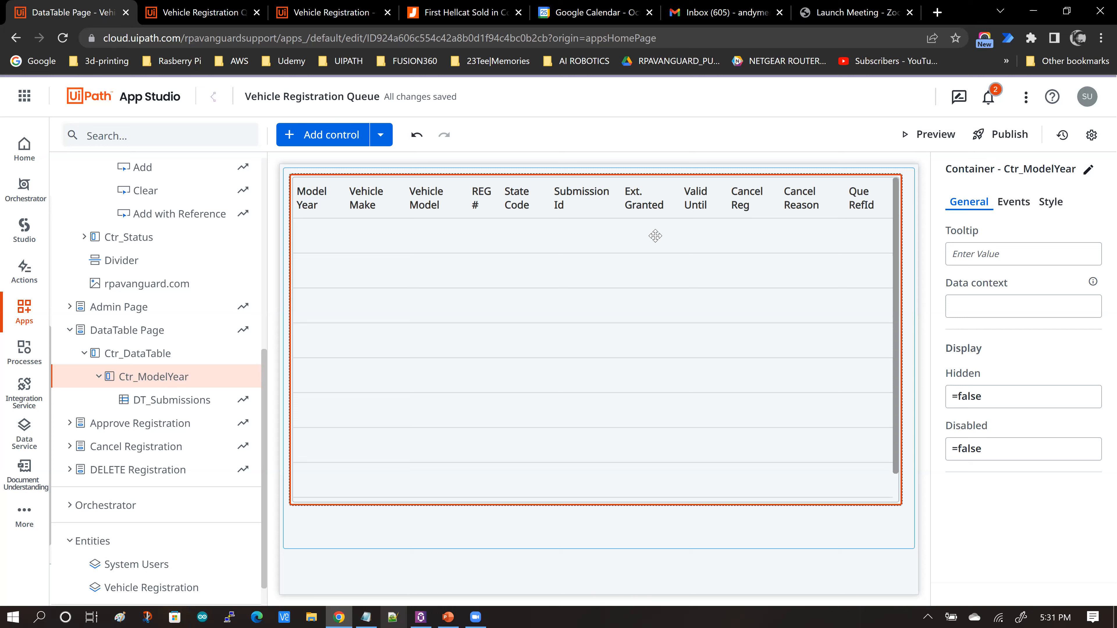
{"action": "left_click", "coordinate": [503, 238]}
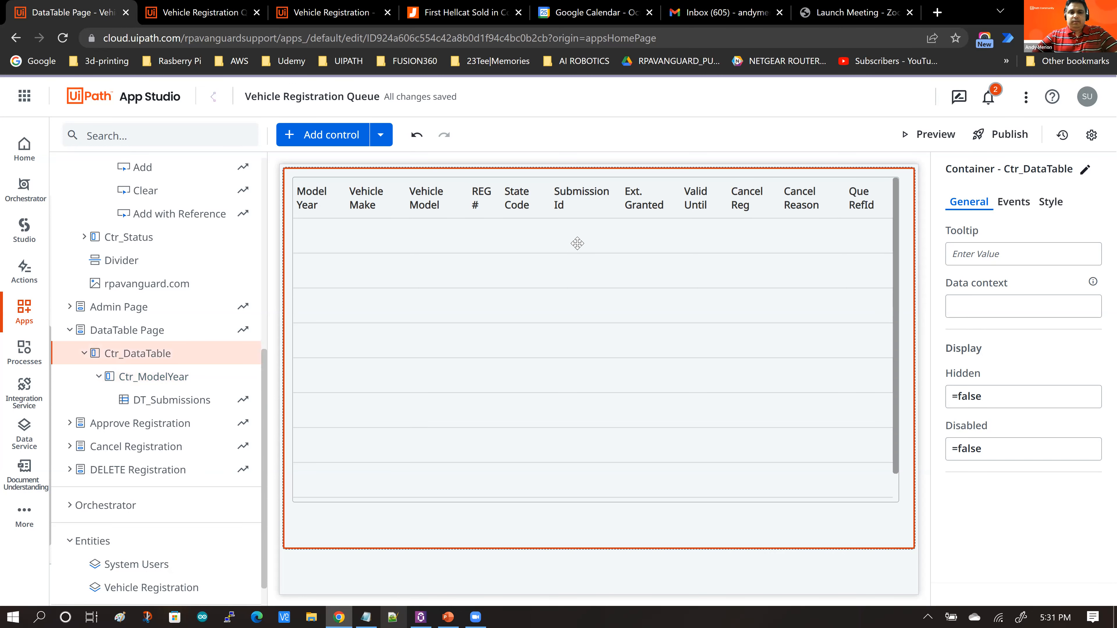
{"action": "left_click", "coordinate": [579, 248]}
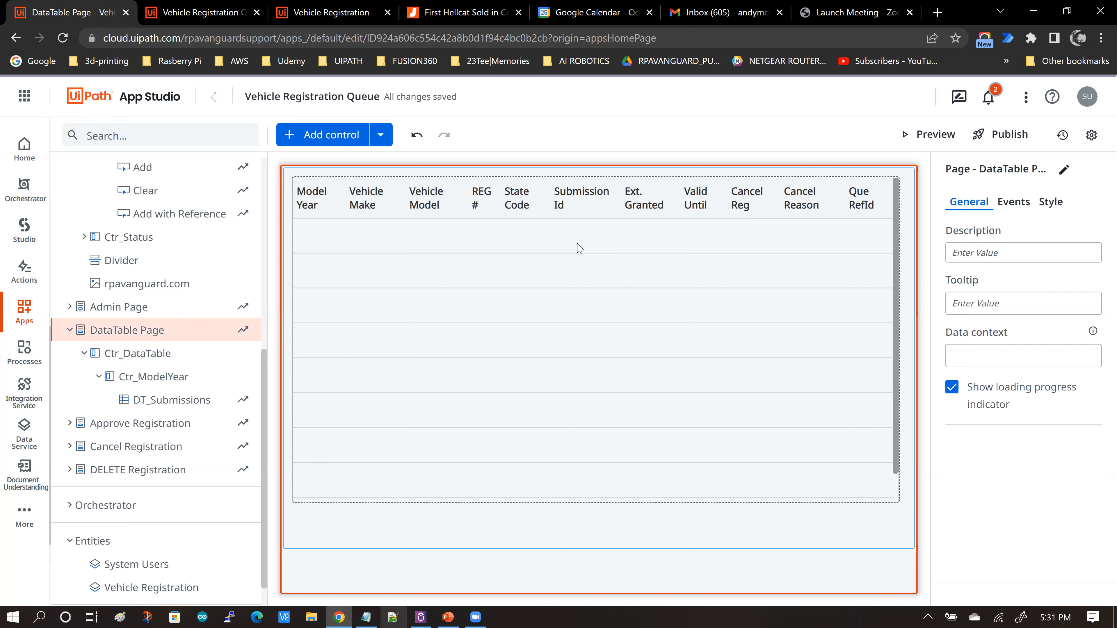
{"action": "left_click", "coordinate": [578, 245]}
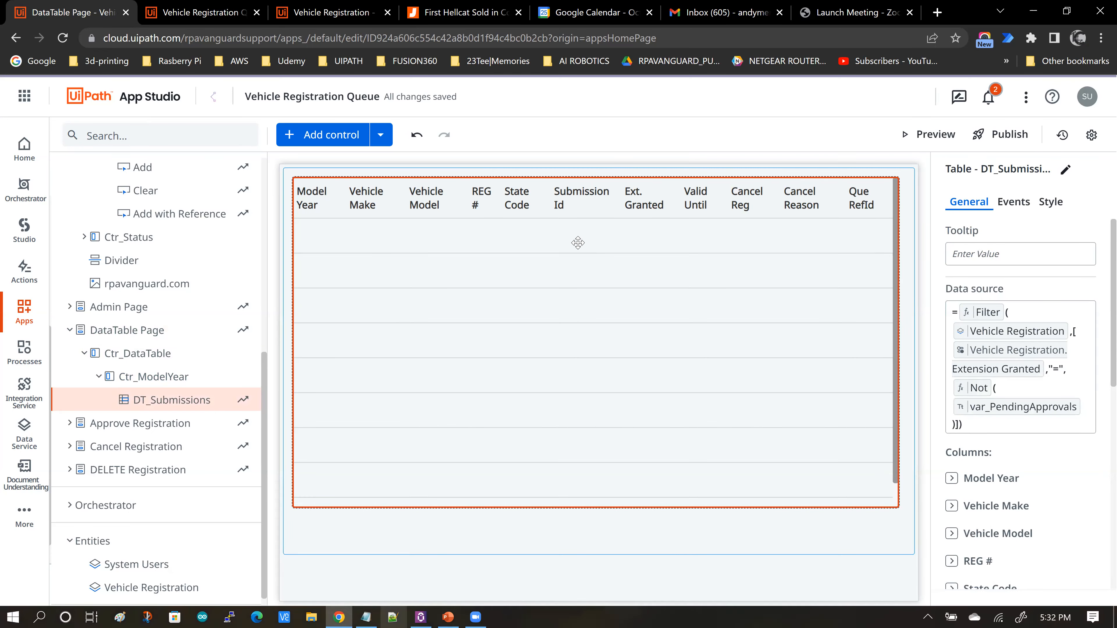
{"action": "scroll", "coordinate": [1060, 493], "scroll_direction": "down", "scroll_amount": 2}
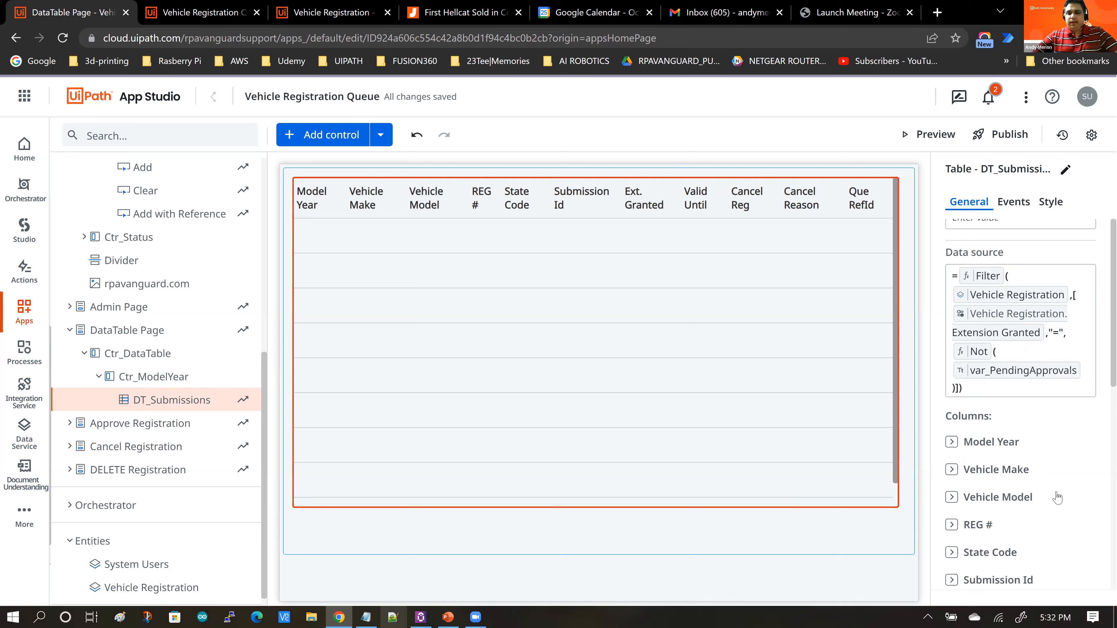
{"action": "scroll", "coordinate": [1064, 474], "scroll_direction": "down", "scroll_amount": 2}
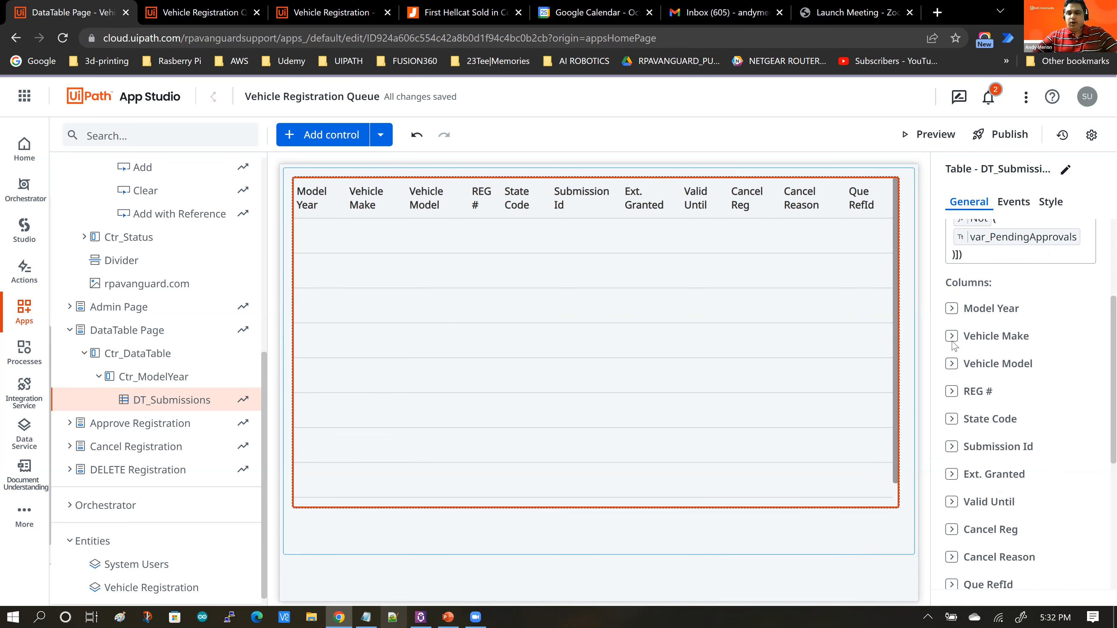
Step: Rename the Model Year column heading of the DT_Submissions table to Year
{"action": "mouse_move", "coordinate": [950, 310]}
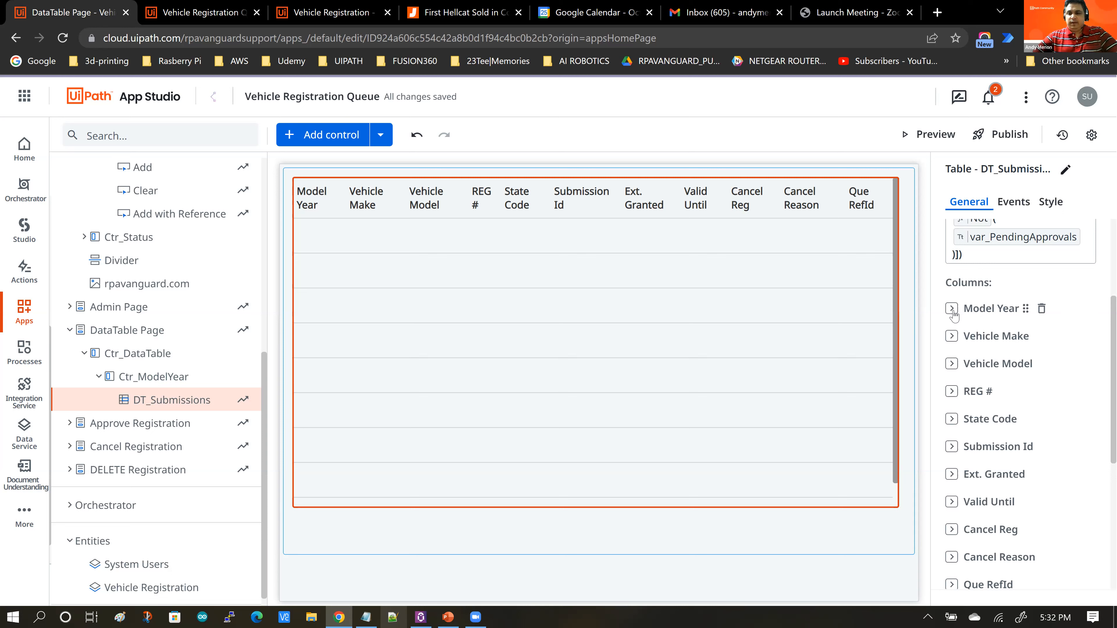
{"action": "left_click", "coordinate": [951, 309]}
{"action": "left_click", "coordinate": [1020, 357]}
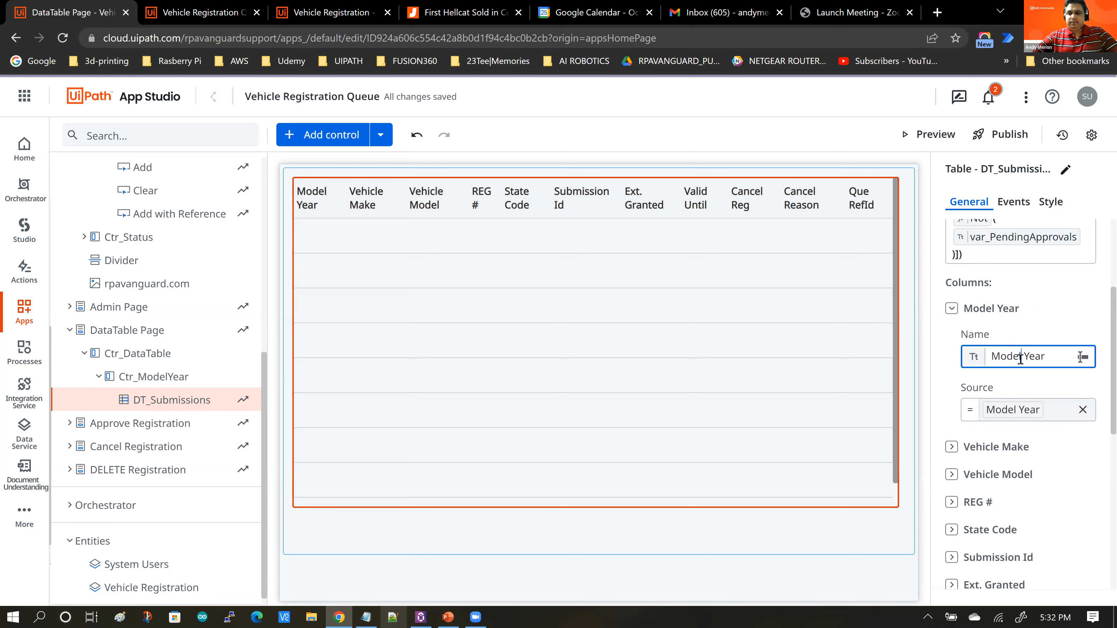
{"action": "double_click", "coordinate": [1001, 357]}
{"action": "key", "text": "BackSpace"}
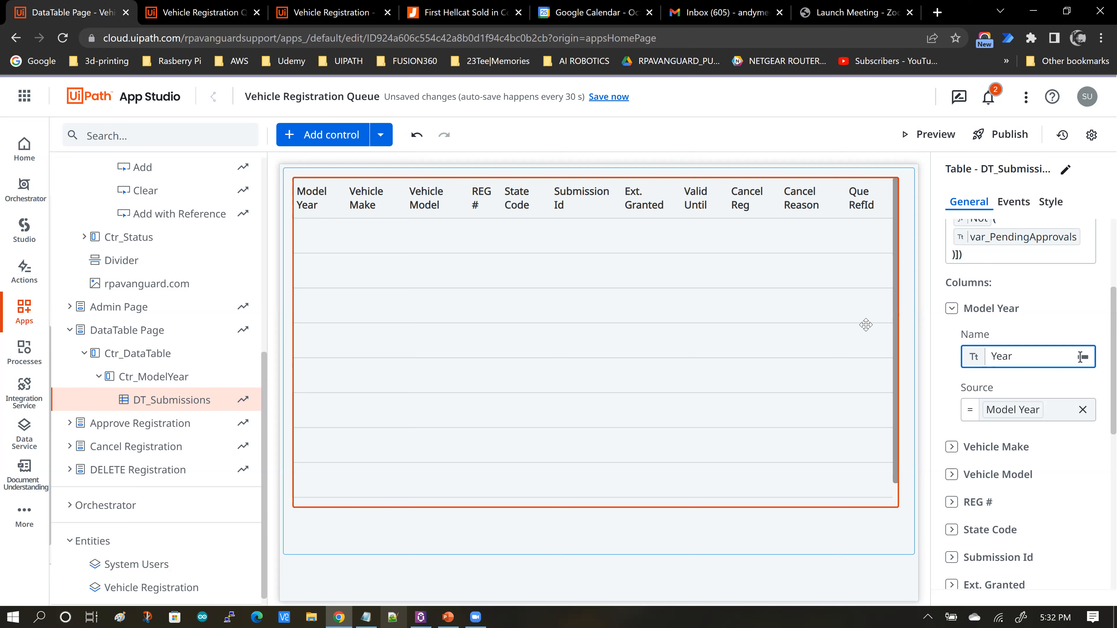
{"action": "left_click", "coordinate": [938, 346]}
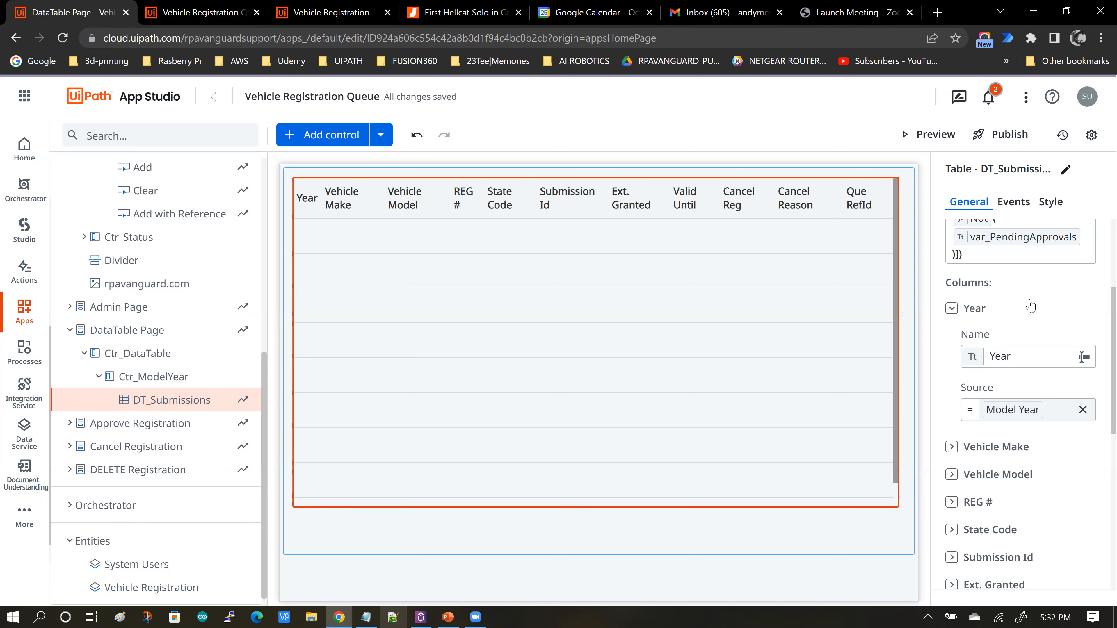
{"action": "left_click", "coordinate": [951, 310]}
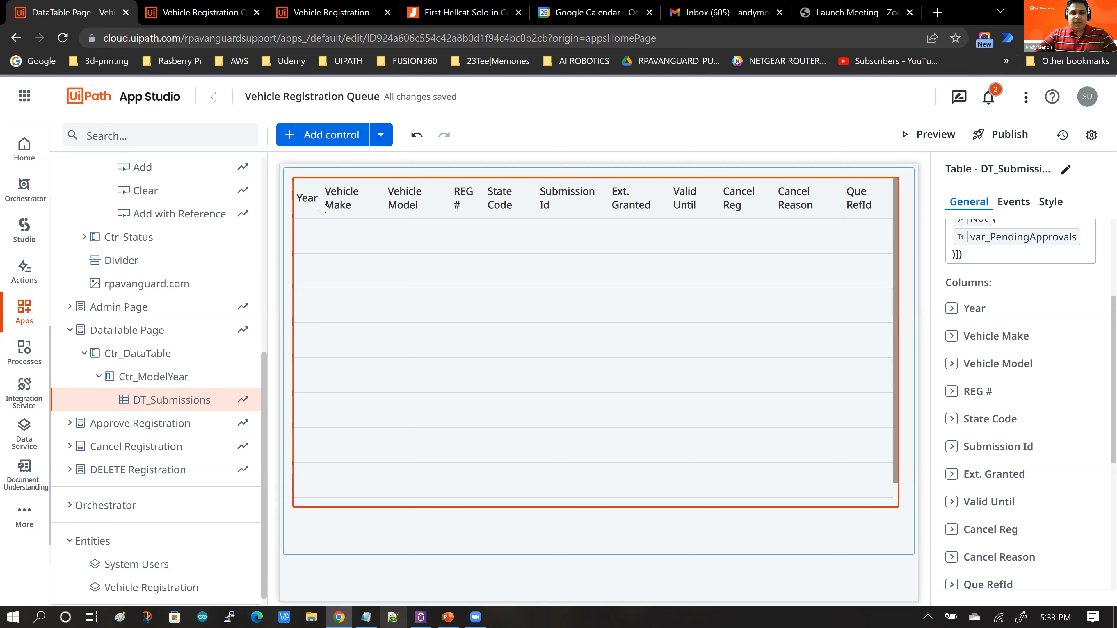
Step: Close the old running-app tab, preview the updated app and open its Administrator page
{"action": "left_click", "coordinate": [205, 15]}
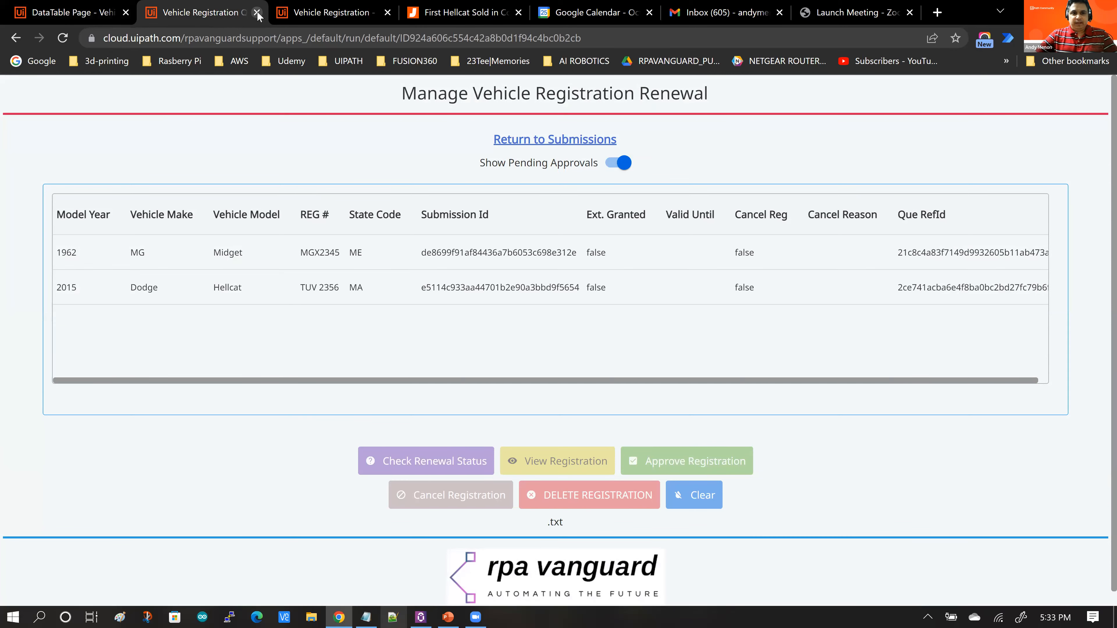
{"action": "left_click", "coordinate": [257, 14]}
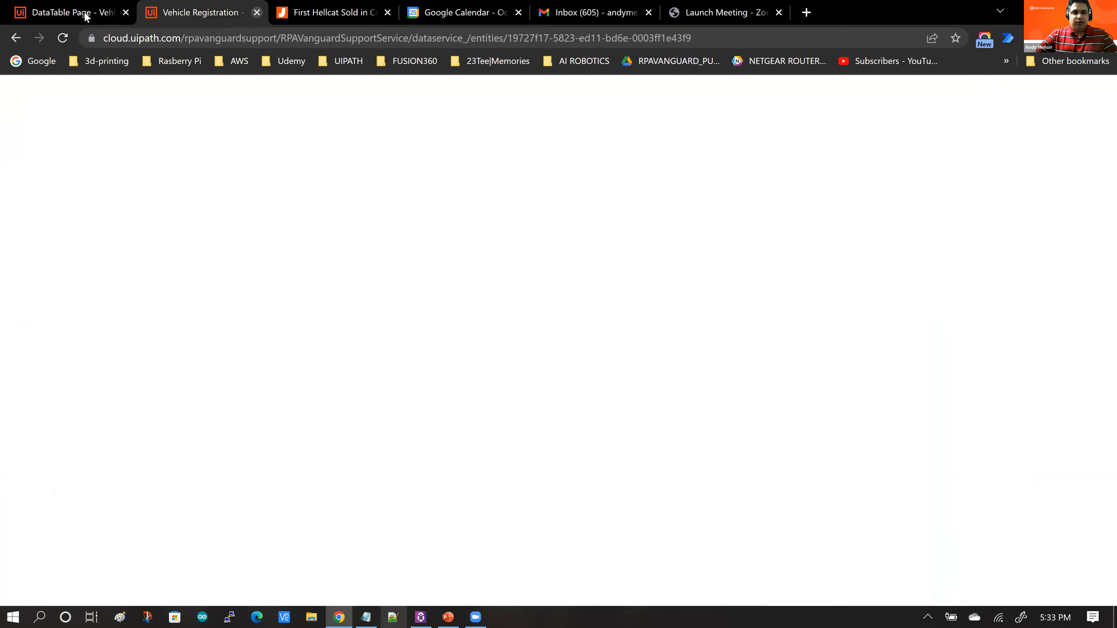
{"action": "left_click", "coordinate": [84, 16]}
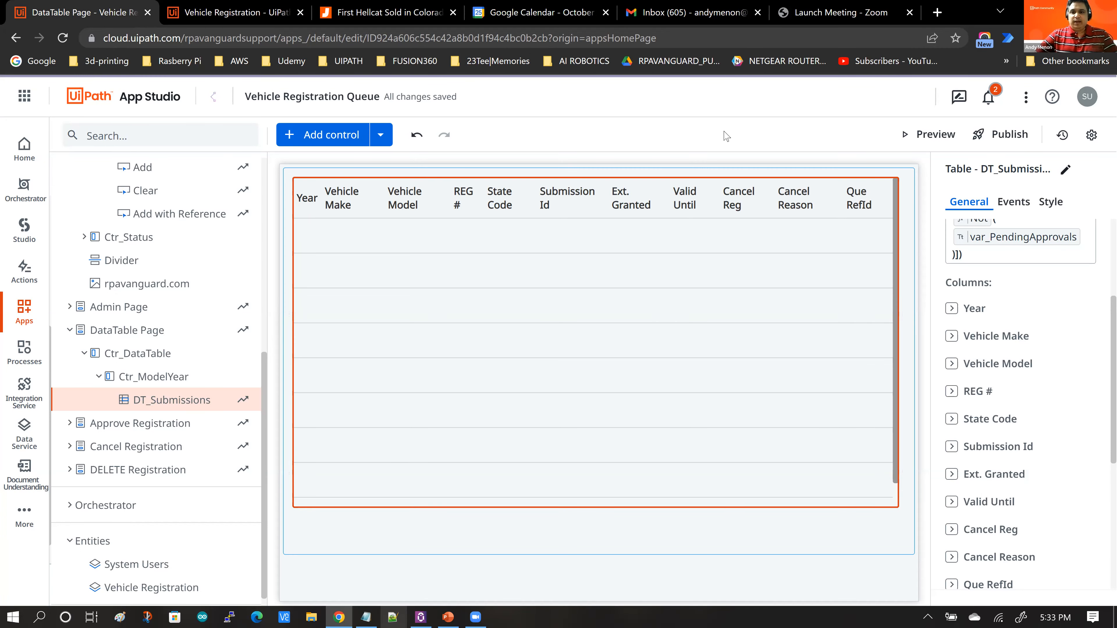
{"action": "left_click", "coordinate": [929, 134]}
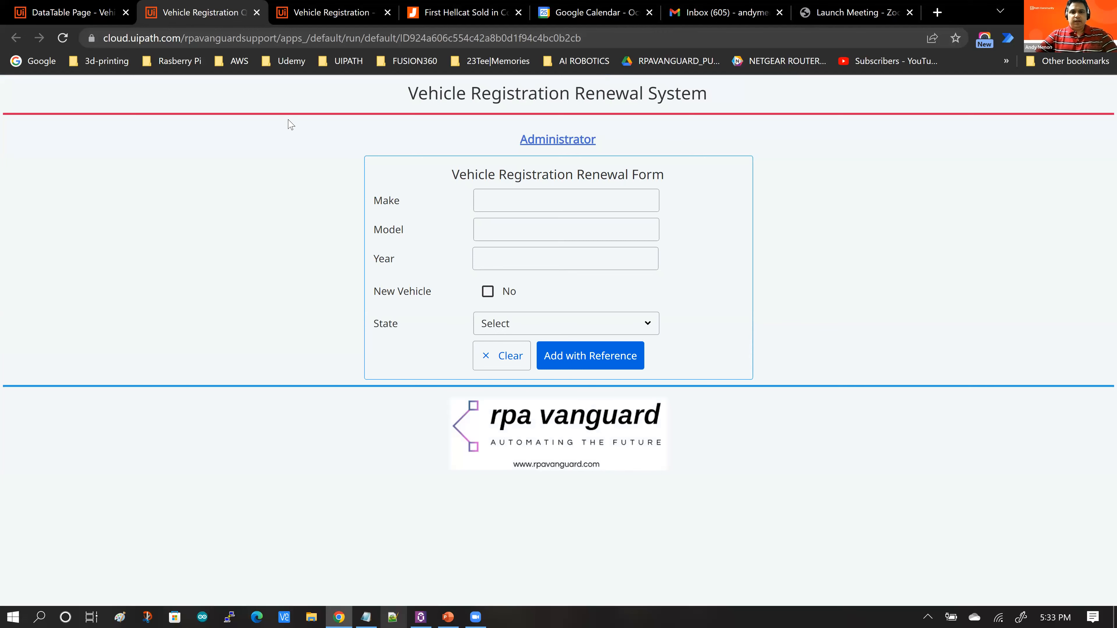
{"action": "left_click", "coordinate": [546, 145]}
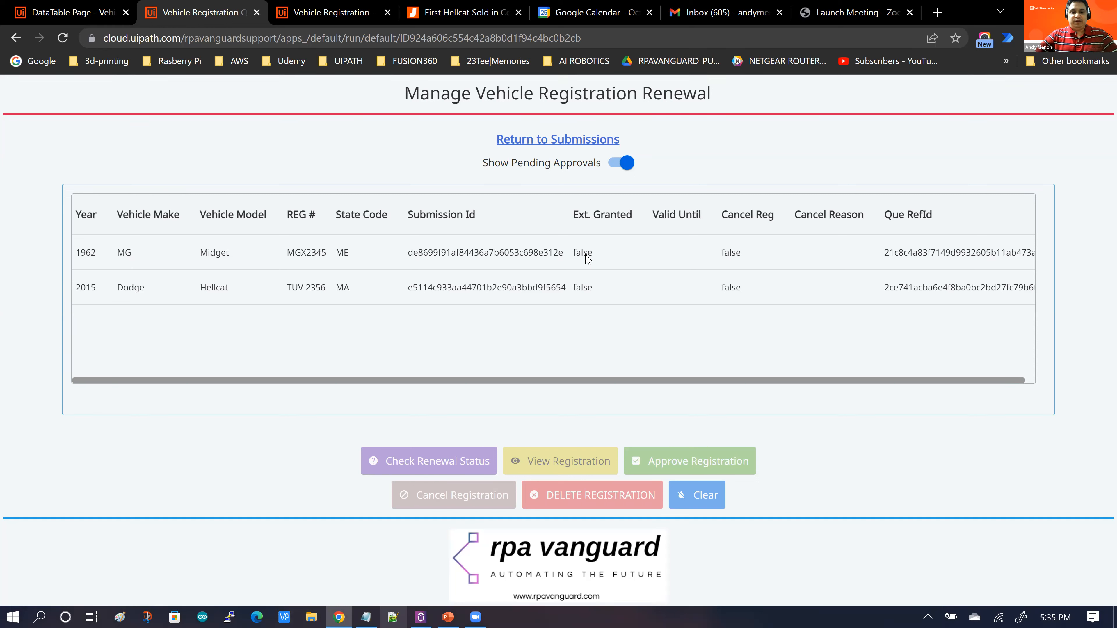
Step: Select the 1962 MG Midget registration and check its renewal status
{"action": "left_click", "coordinate": [300, 257]}
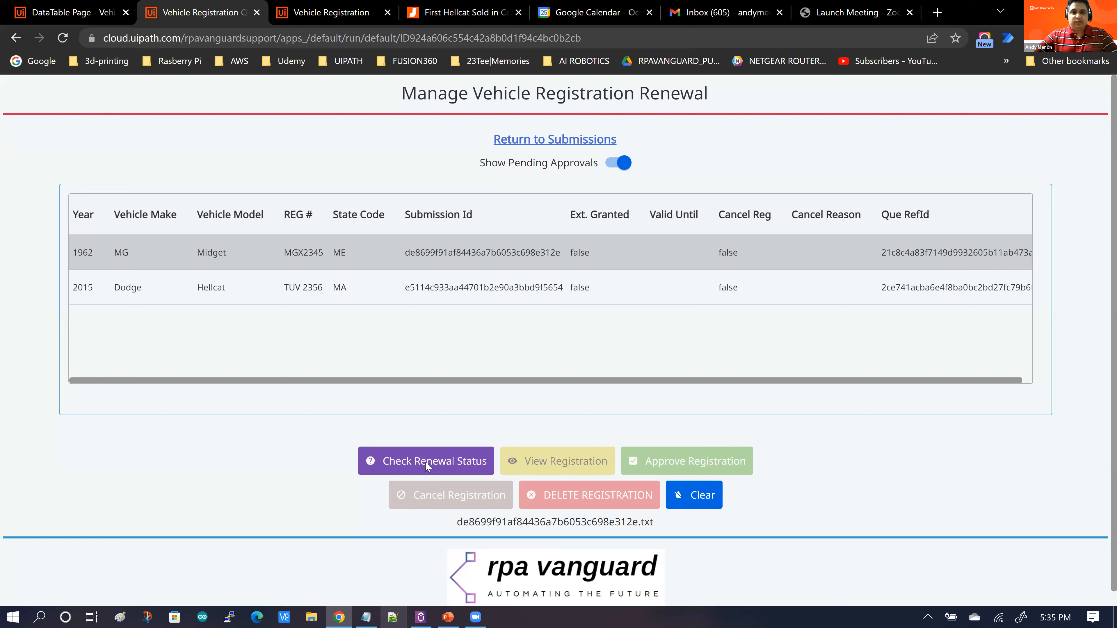
{"action": "left_click_drag", "start_coordinate": [406, 255], "coordinate": [567, 255]}
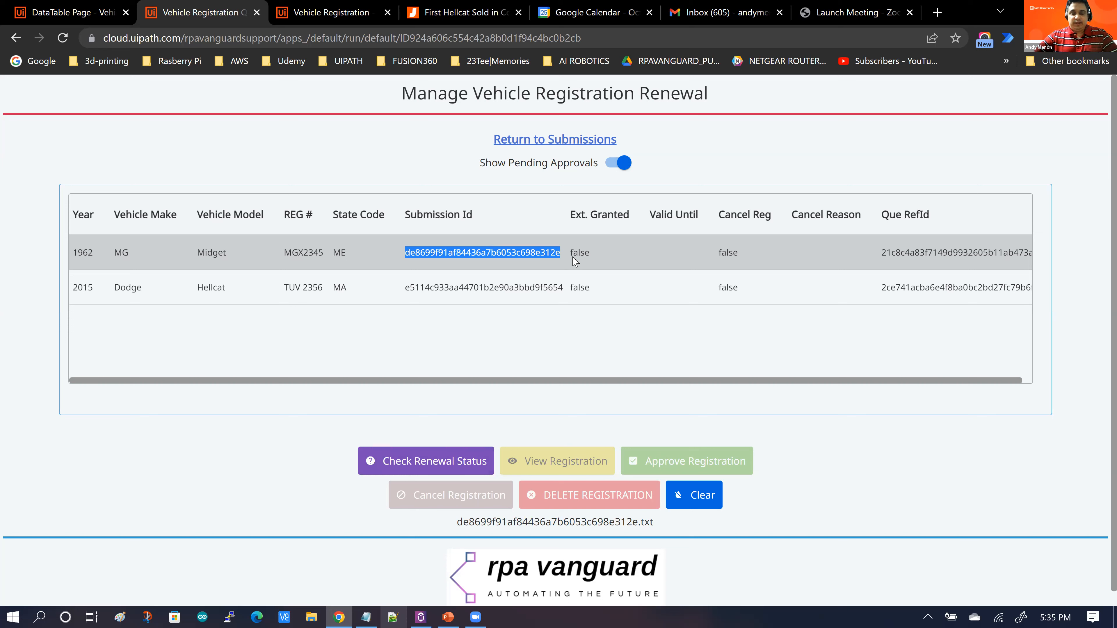
{"action": "left_click", "coordinate": [417, 465]}
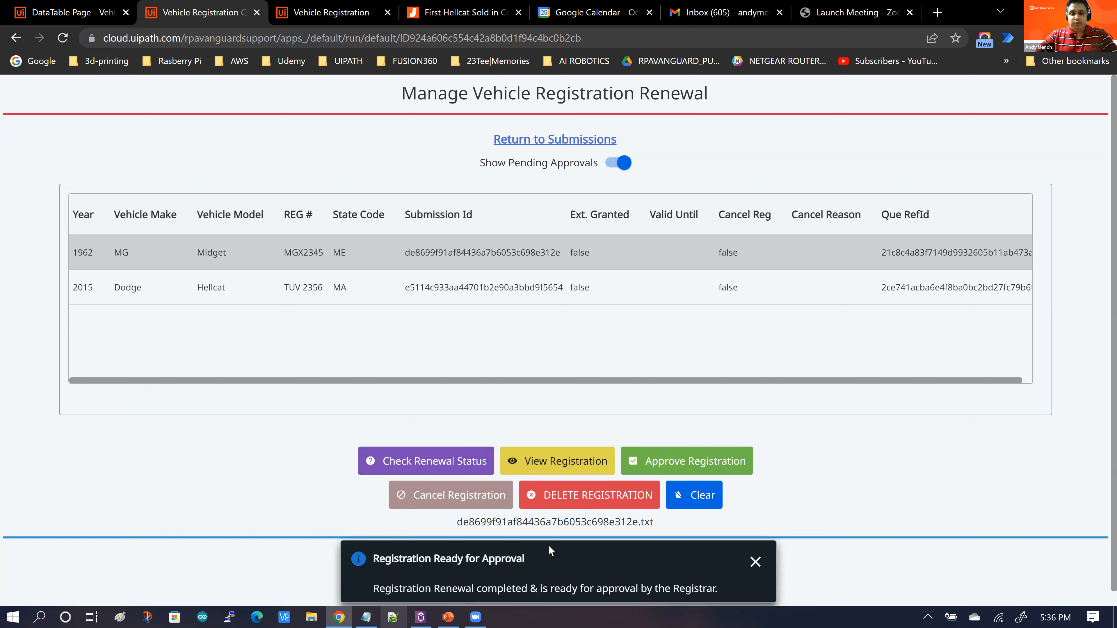
Step: Download the MG Midget's registration certificate, open it in Notepad to review its expiry date, and close it
{"action": "left_click", "coordinate": [537, 466]}
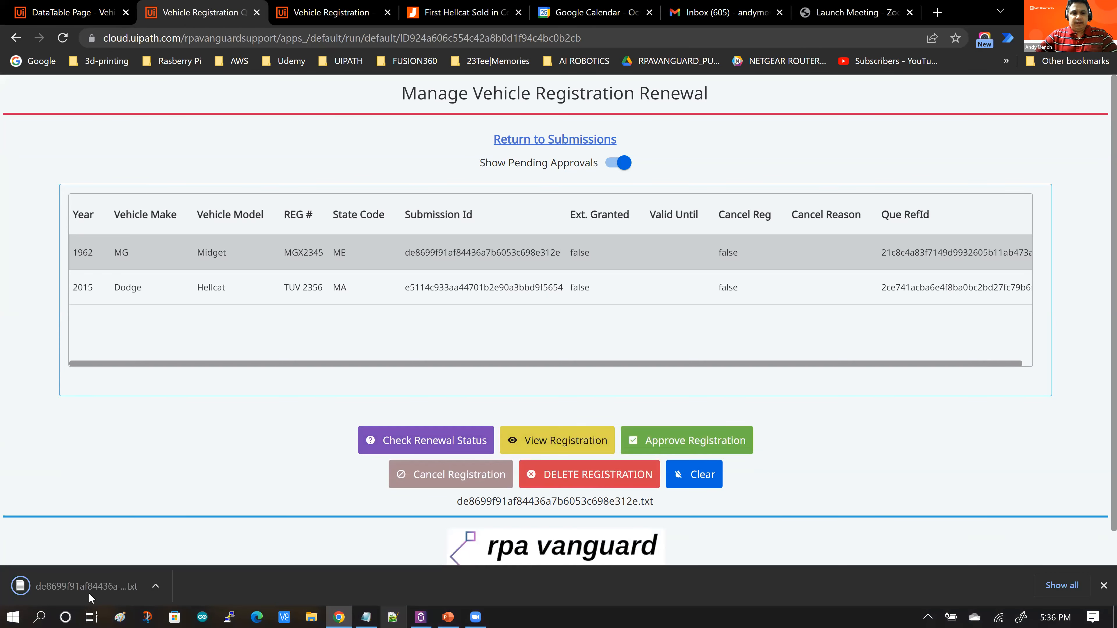
{"action": "right_click", "coordinate": [89, 589]}
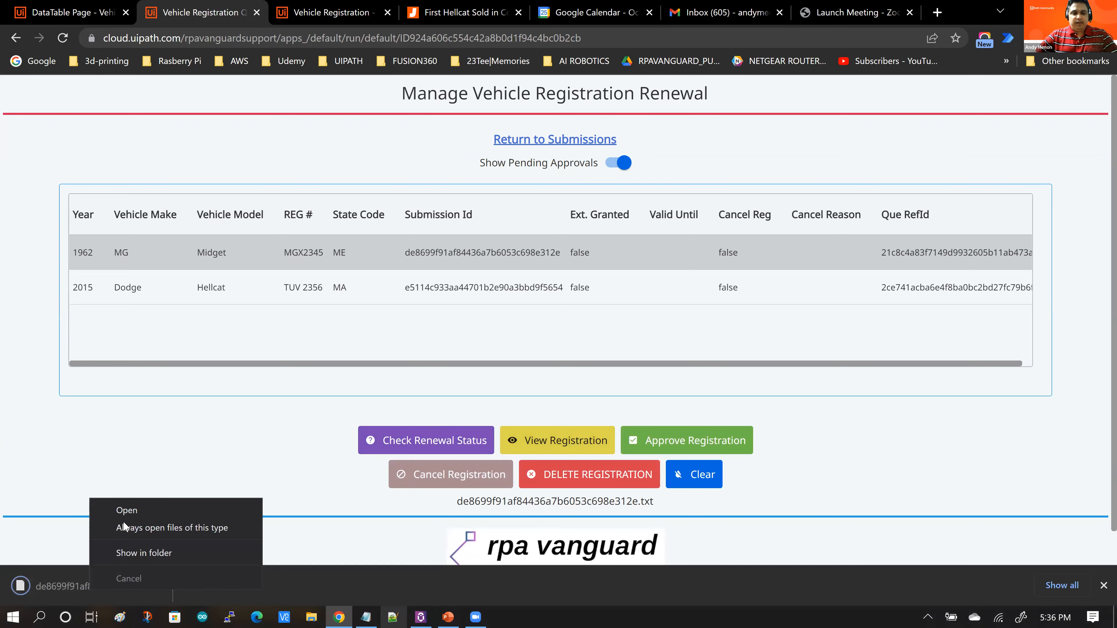
{"action": "left_click", "coordinate": [124, 513]}
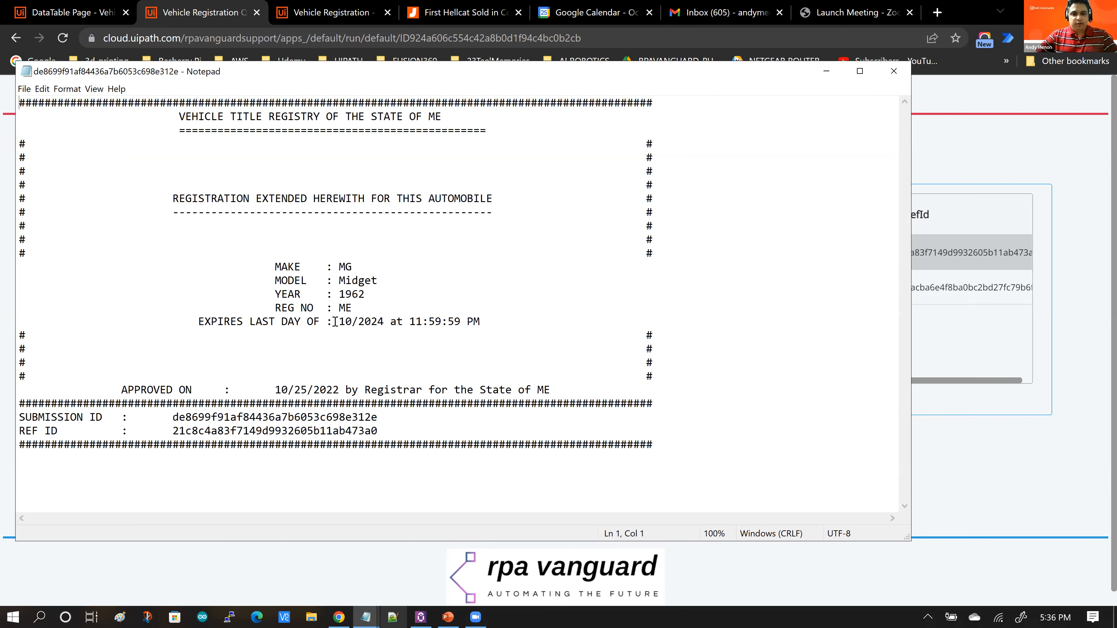
{"action": "left_click_drag", "start_coordinate": [339, 321], "coordinate": [383, 321]}
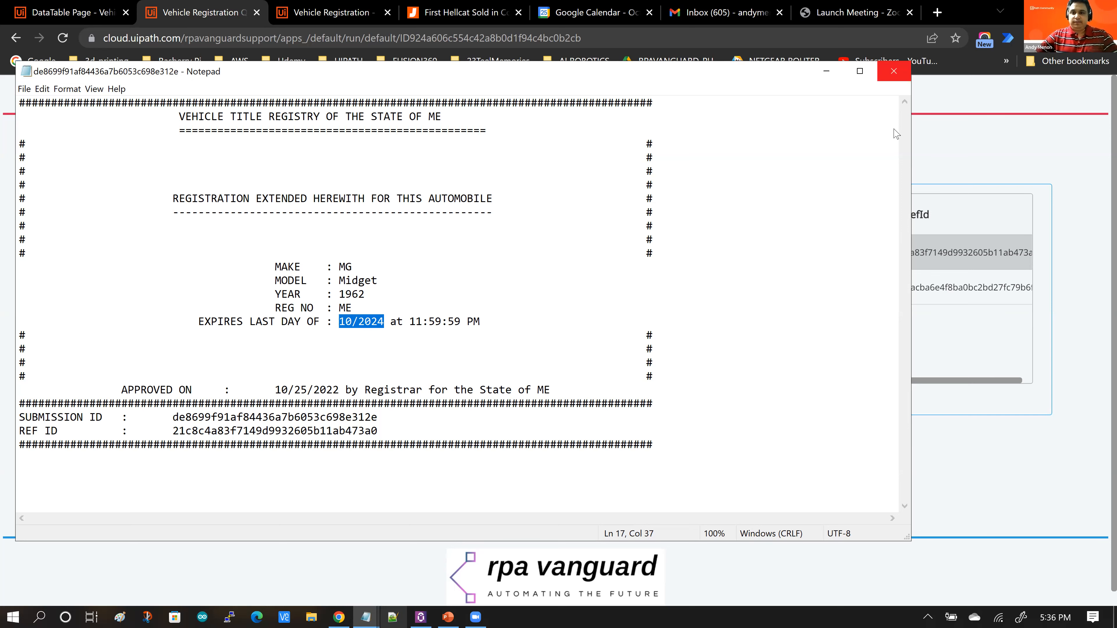
{"action": "left_click", "coordinate": [893, 71]}
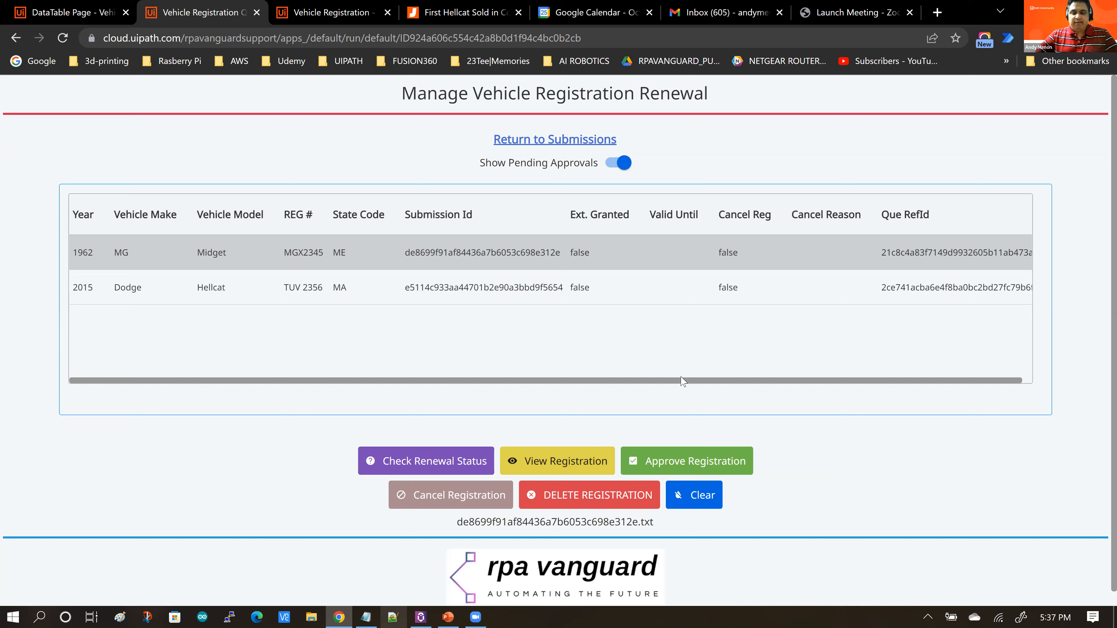
Step: Approve the selected MG Midget registration
{"action": "left_click", "coordinate": [689, 461]}
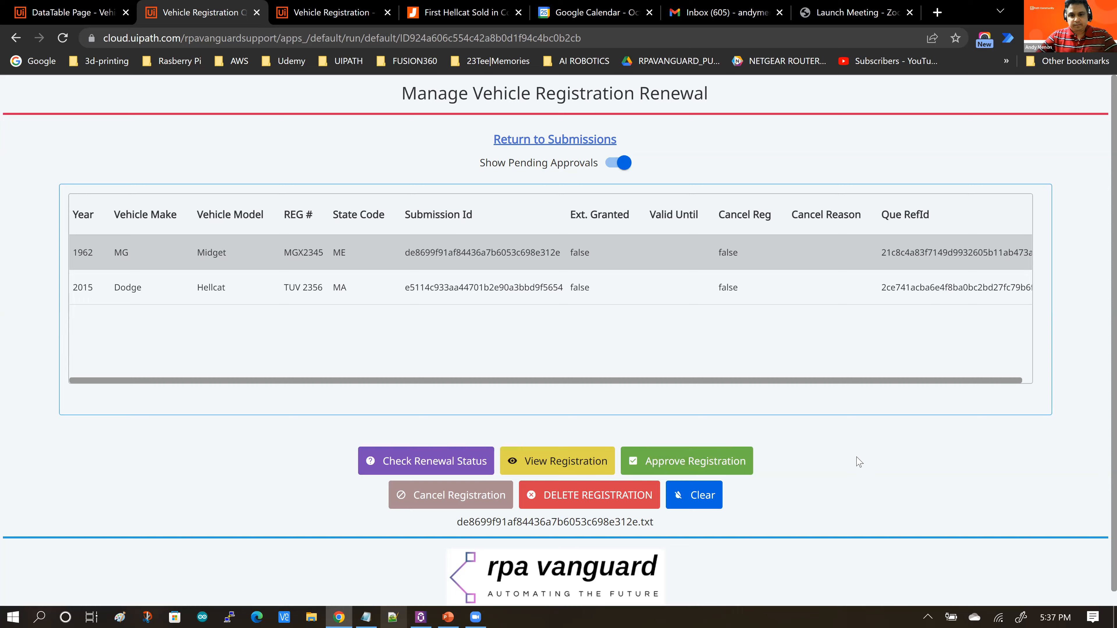
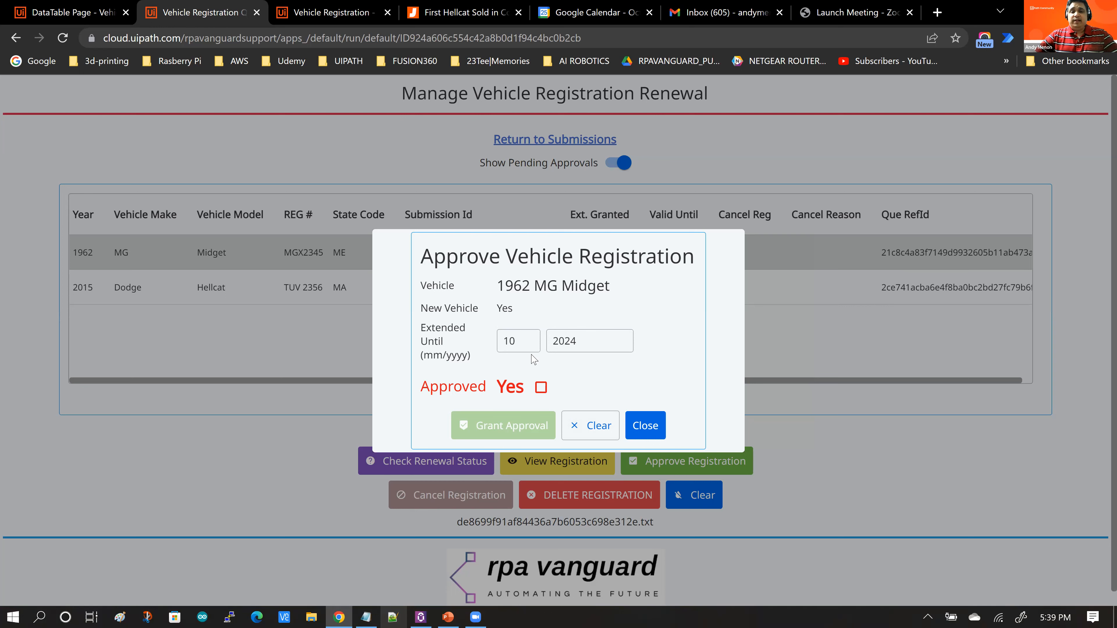
Step: Try setting the extension month in the approval dialog to 08
{"action": "left_click", "coordinate": [525, 340]}
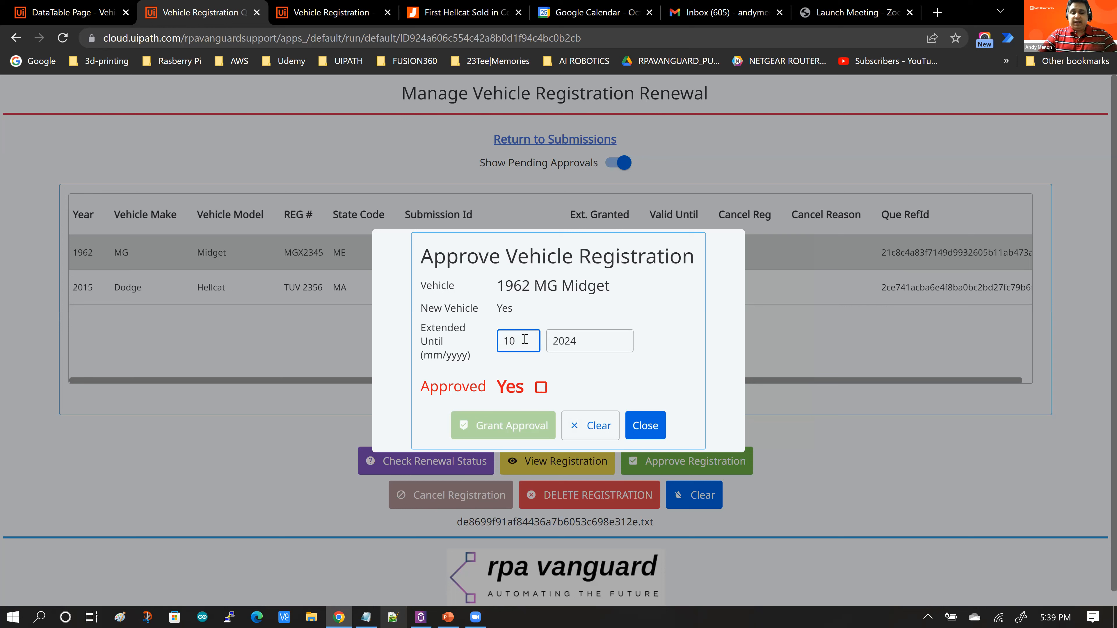
{"action": "key", "text": "BackSpace"}
{"action": "key", "text": "BackSpace"}
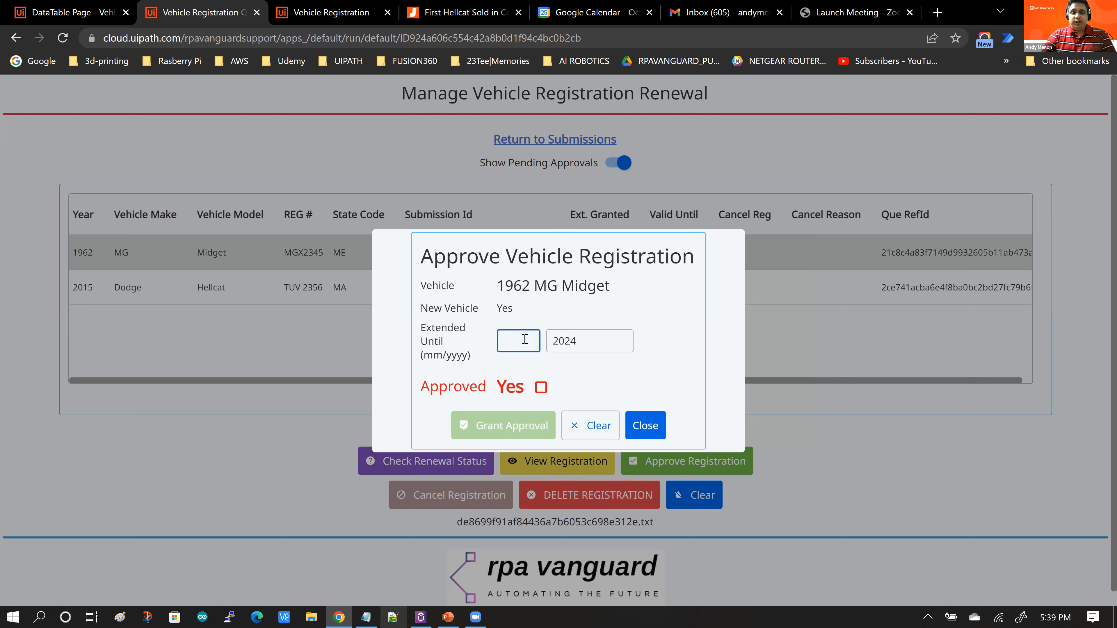
{"action": "type", "text": "08"}
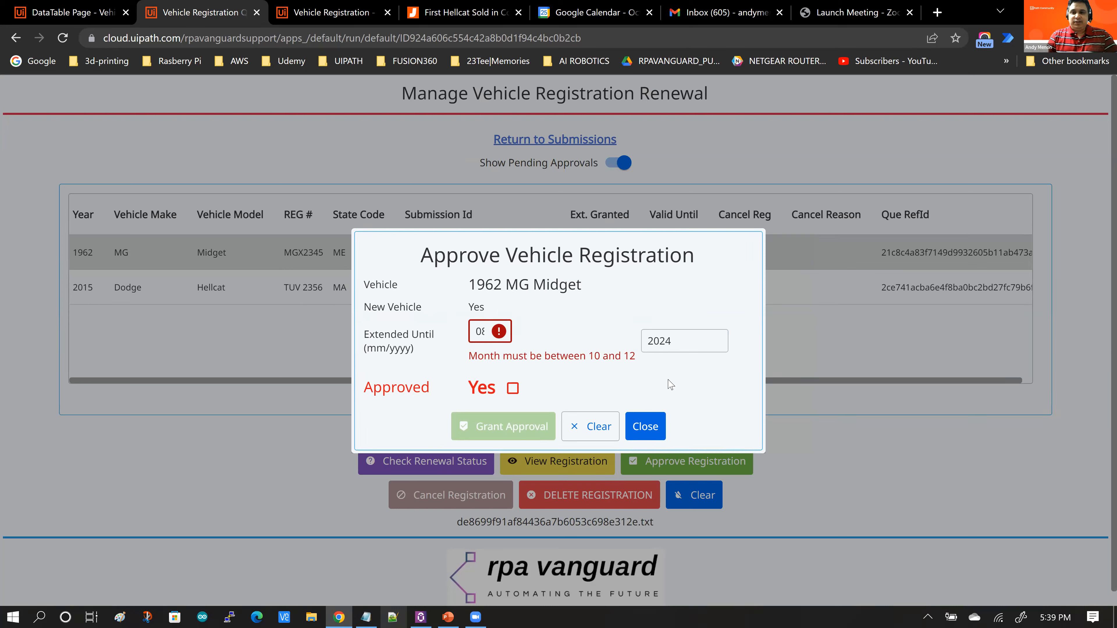
Step: Set the extension month to 10, grant approval for the 1962 MG Midget, and dismiss the notification
{"action": "left_click", "coordinate": [481, 330]}
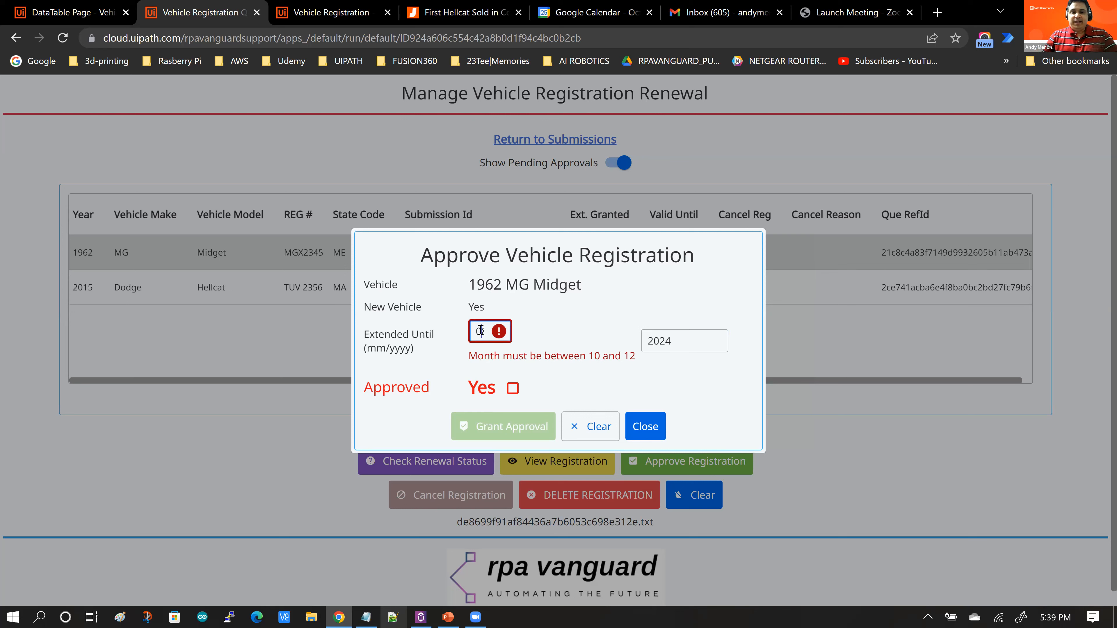
{"action": "double_click", "coordinate": [481, 330]}
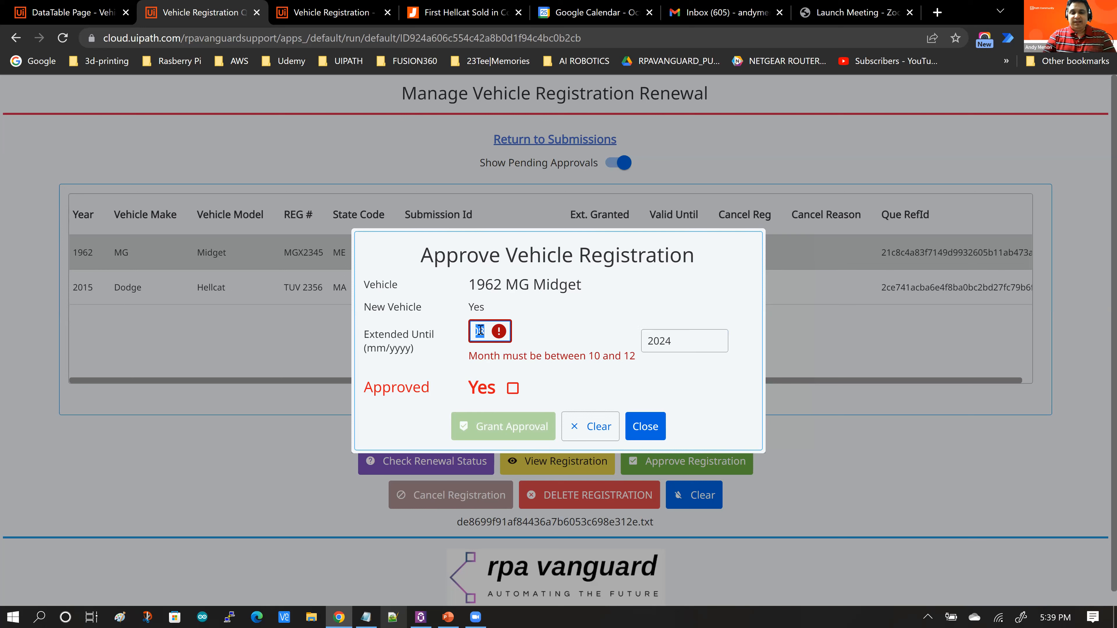
{"action": "type", "text": "10"}
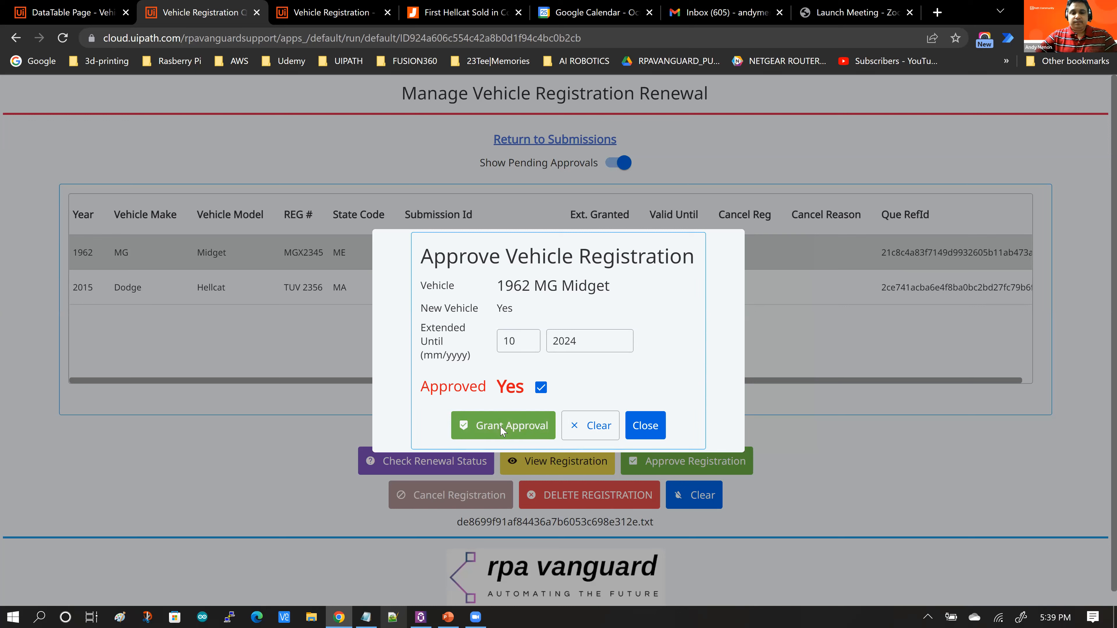
{"action": "left_click", "coordinate": [522, 422]}
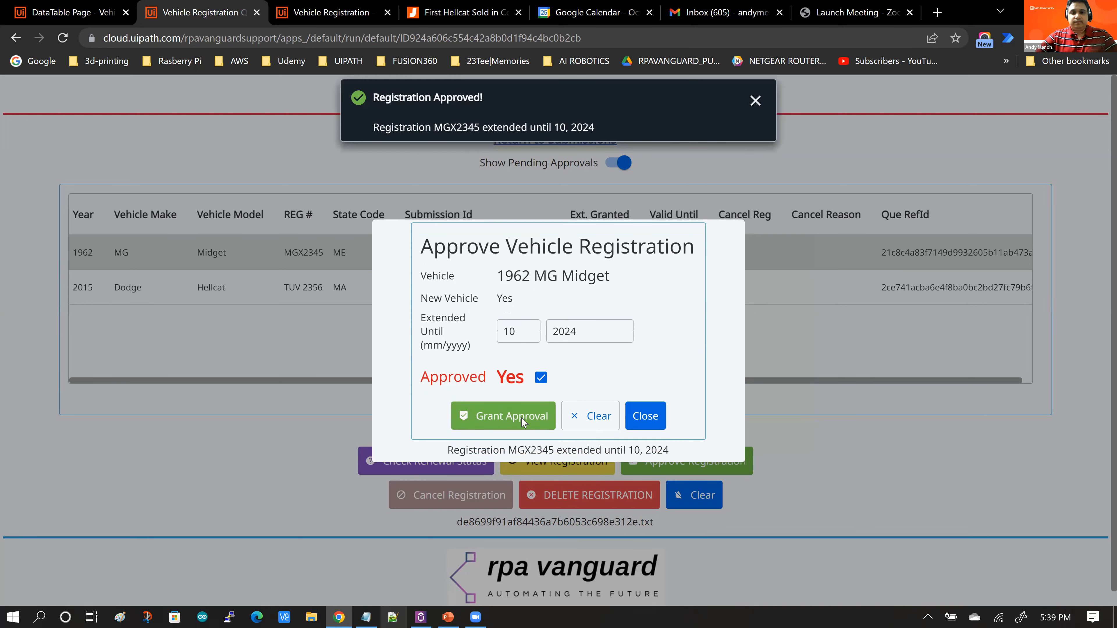
{"action": "left_click", "coordinate": [754, 102]}
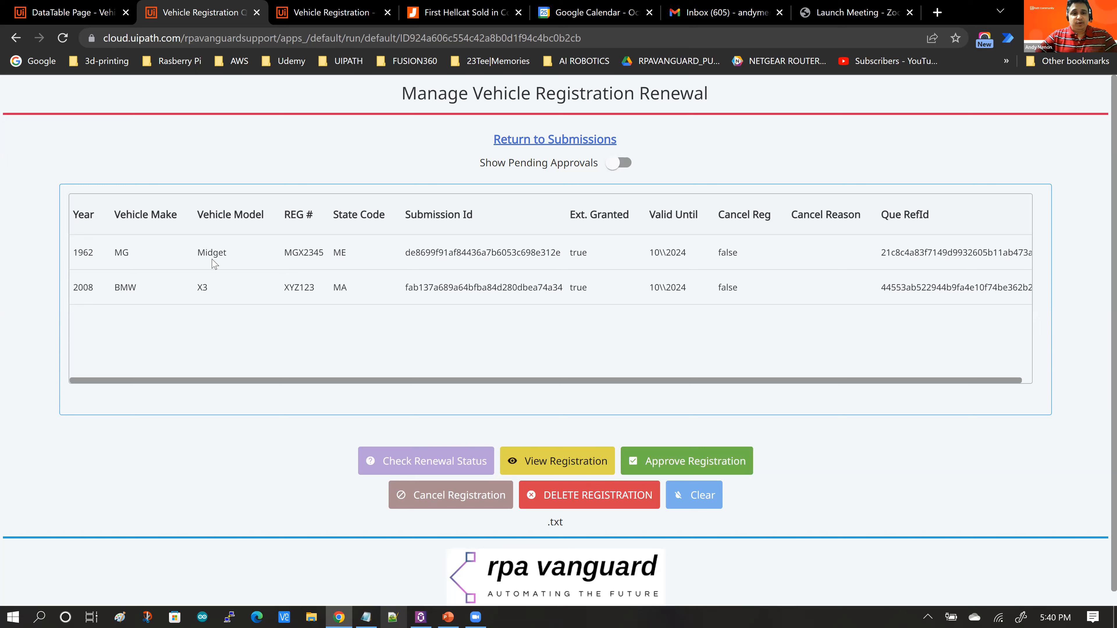
Step: Select the MG Midget record in the registrations table and switch to the app editor tab
{"action": "left_click", "coordinate": [214, 263]}
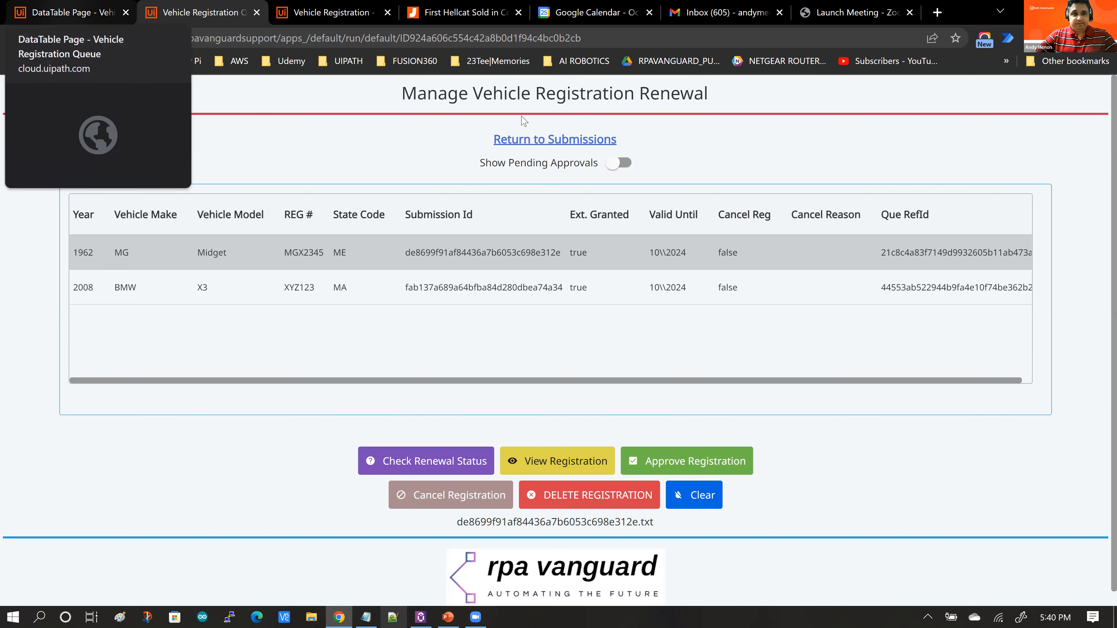
{"action": "left_click", "coordinate": [73, 13]}
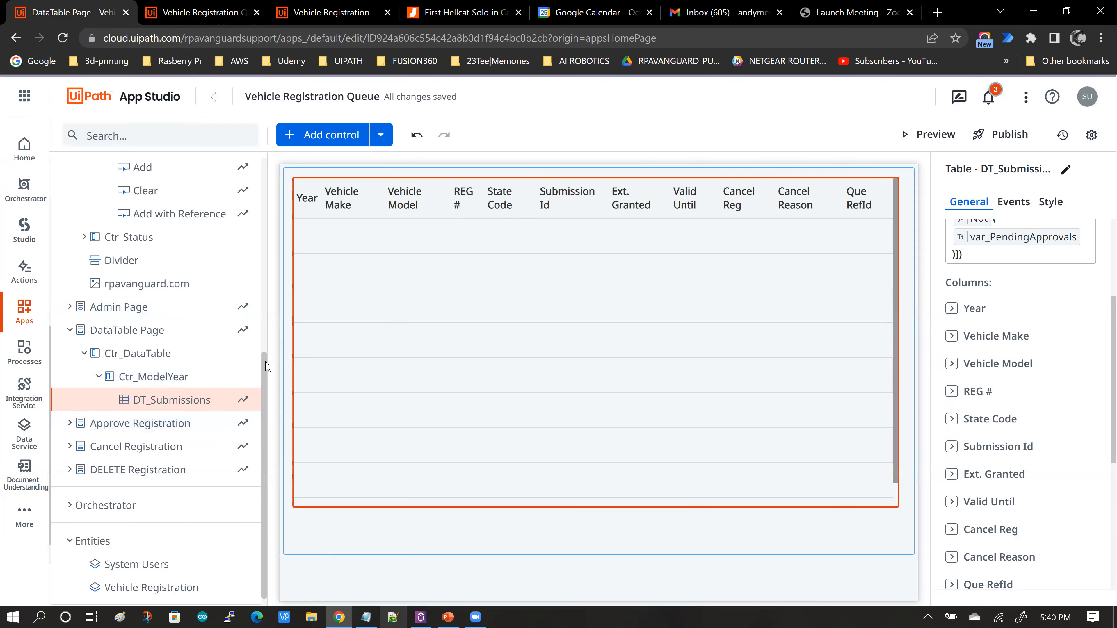
Step: Open the value-change event rules of the DT_Submissions table on the DataTable Page
{"action": "scroll", "coordinate": [265, 264], "scroll_direction": "up", "scroll_amount": 3}
{"action": "scroll", "coordinate": [265, 219], "scroll_direction": "up", "scroll_amount": 6}
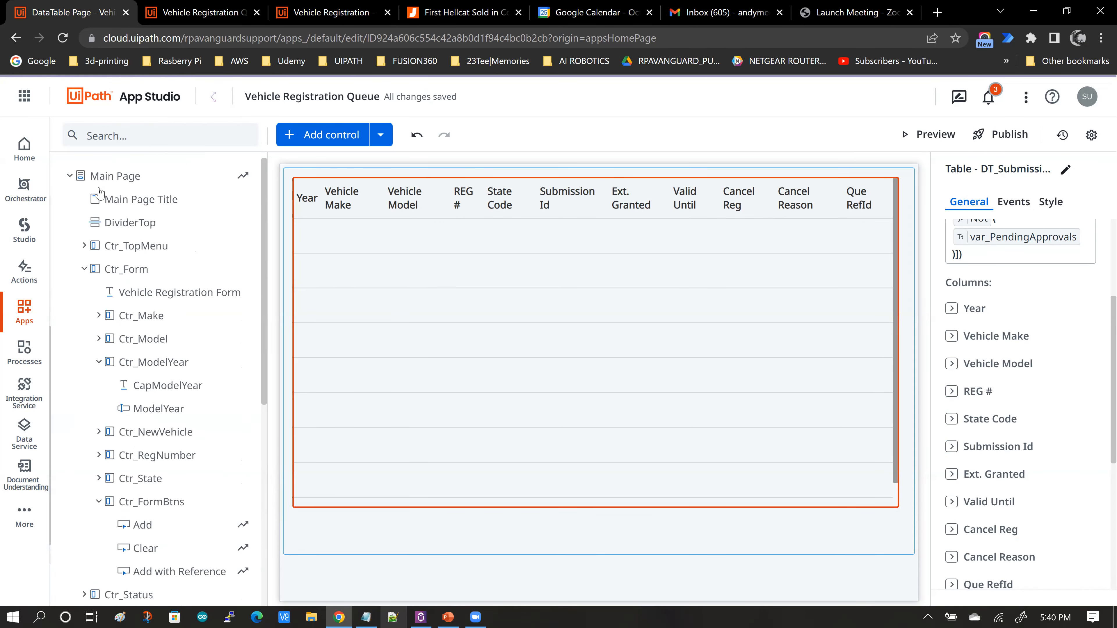
{"action": "left_click", "coordinate": [83, 269]}
{"action": "left_click", "coordinate": [84, 269]}
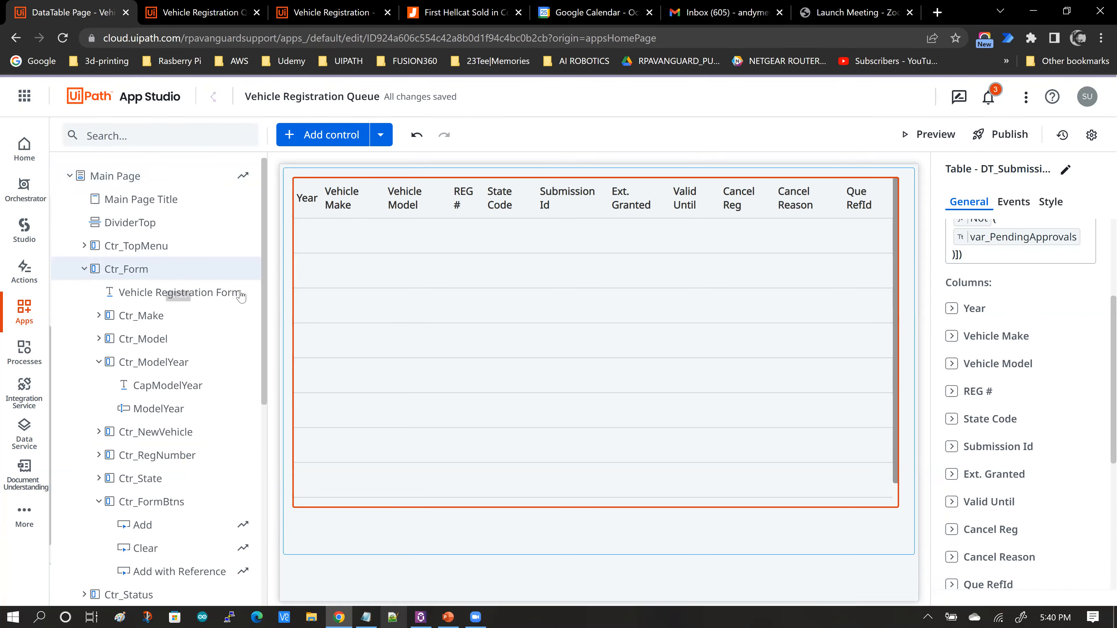
{"action": "scroll", "coordinate": [261, 306], "scroll_direction": "down", "scroll_amount": 1}
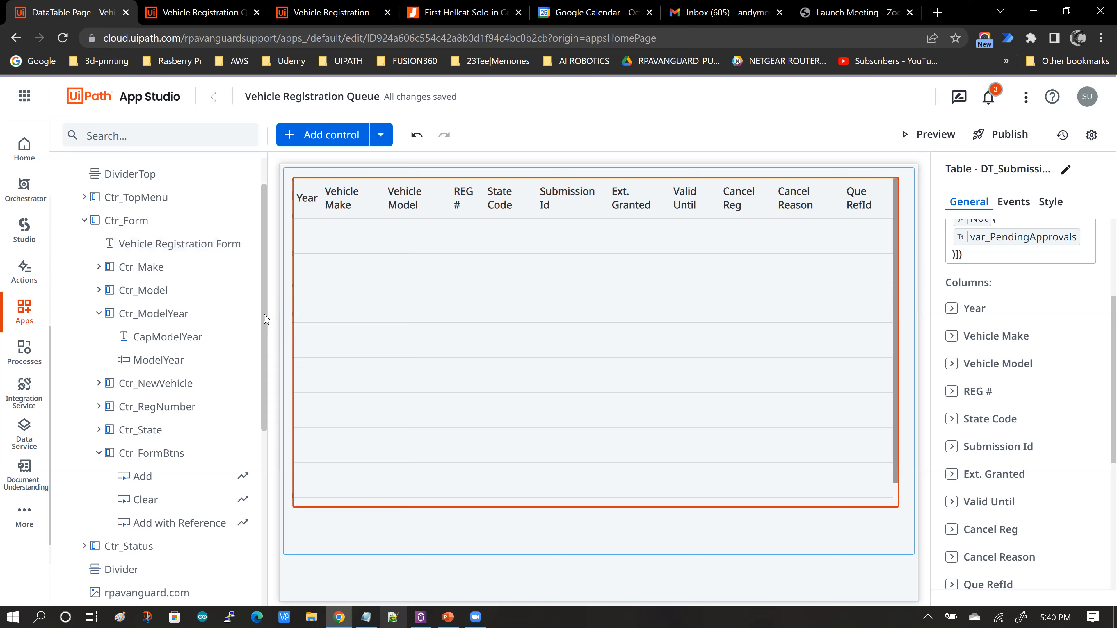
{"action": "scroll", "coordinate": [264, 351], "scroll_direction": "down", "scroll_amount": 3}
{"action": "scroll", "coordinate": [263, 420], "scroll_direction": "down", "scroll_amount": 3}
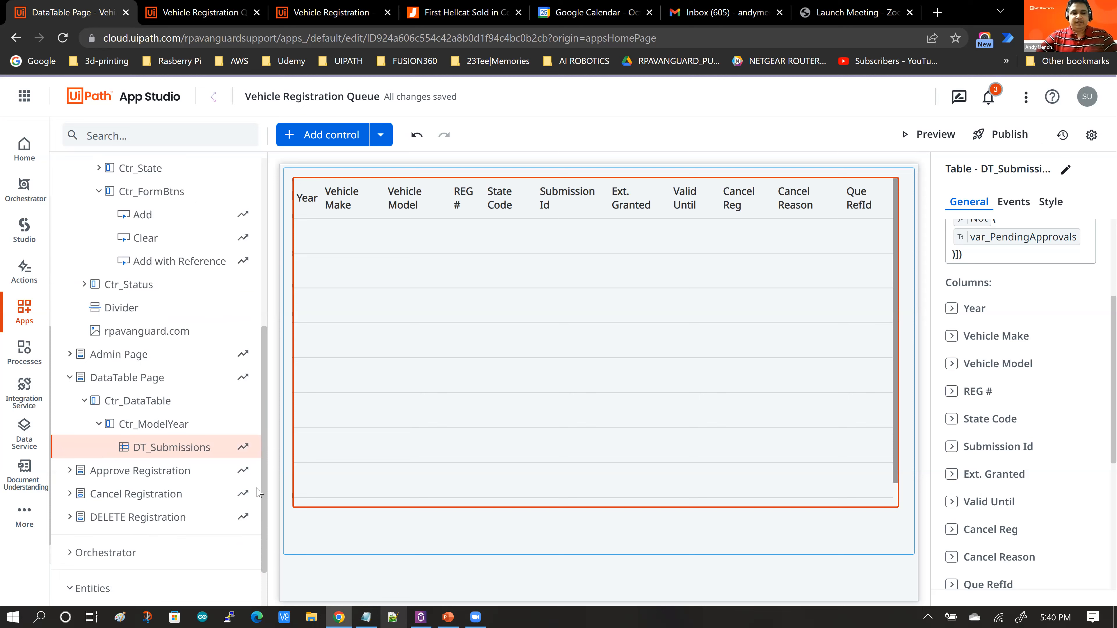
{"action": "scroll", "coordinate": [246, 470], "scroll_direction": "down", "scroll_amount": 2}
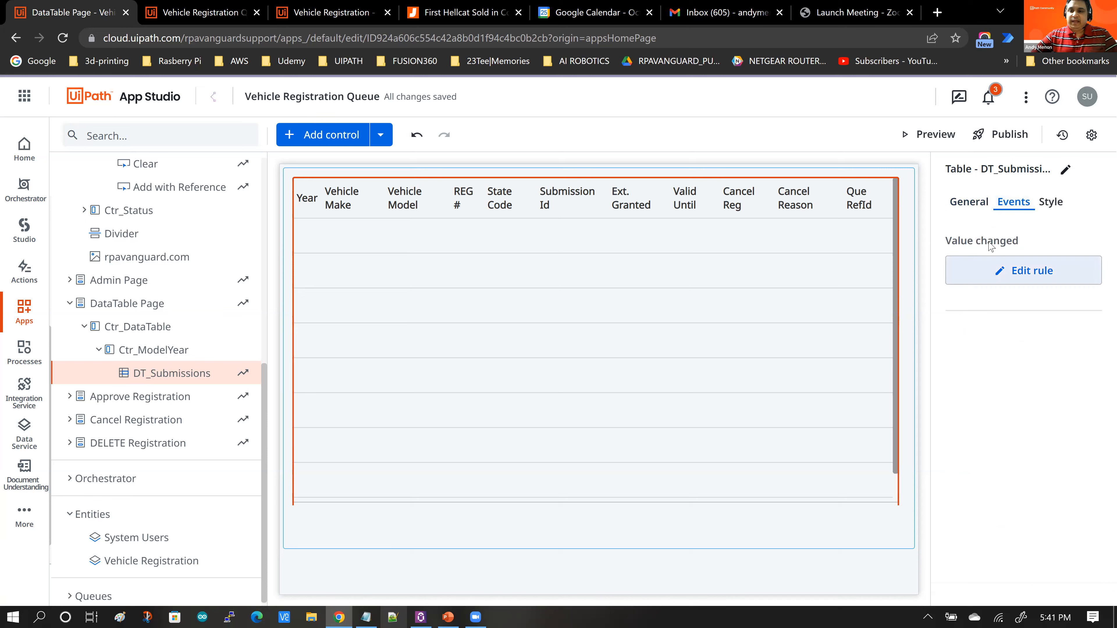
{"action": "left_click", "coordinate": [1027, 276]}
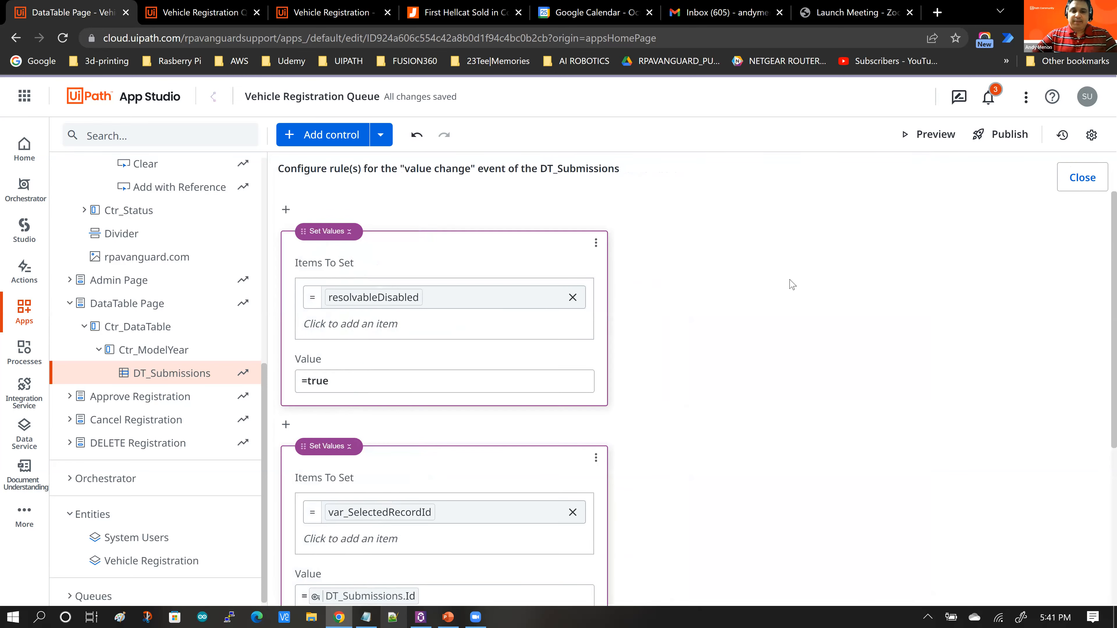
Step: Review the Set Values rules and browse the DT_Submissions.Selected Value fields in the resources list
{"action": "scroll", "coordinate": [740, 311], "scroll_direction": "down", "scroll_amount": 5}
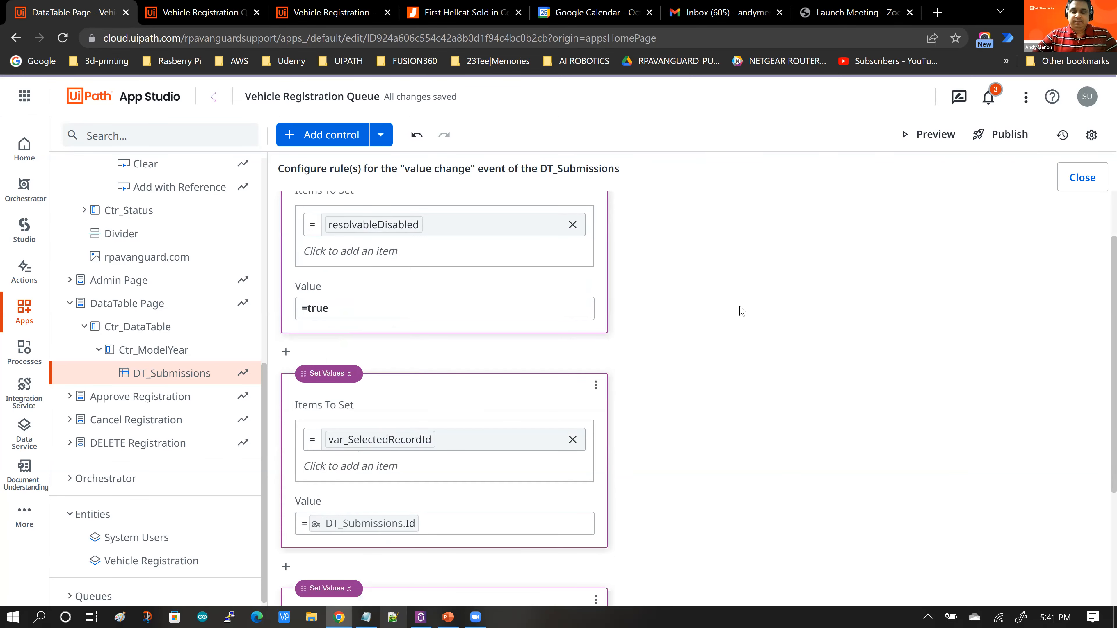
{"action": "scroll", "coordinate": [401, 350], "scroll_direction": "down", "scroll_amount": 1}
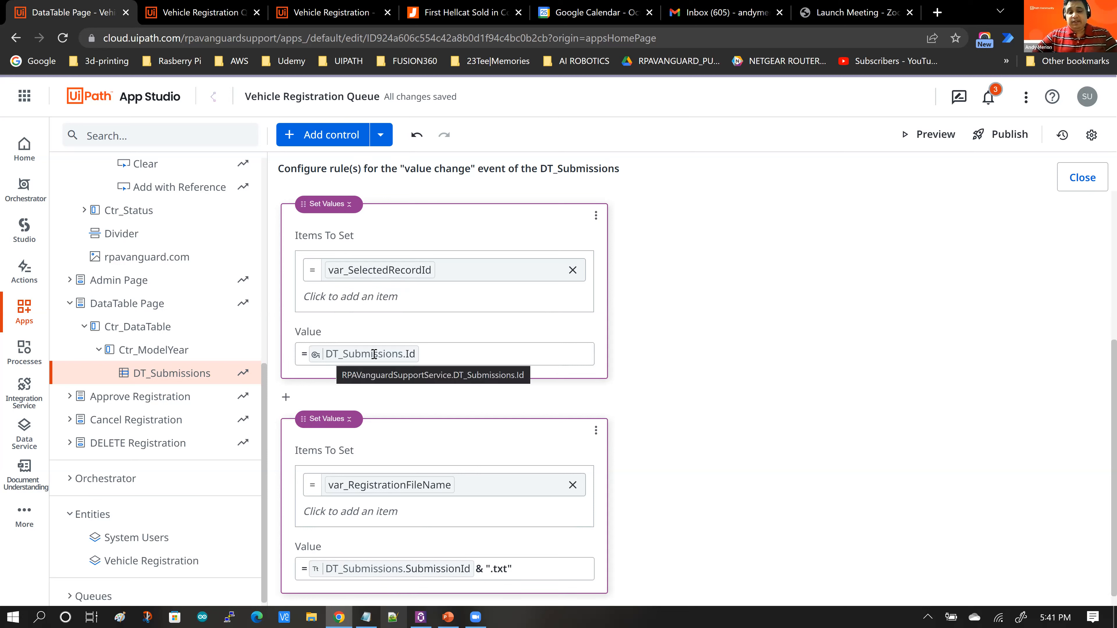
{"action": "left_click", "coordinate": [430, 354]}
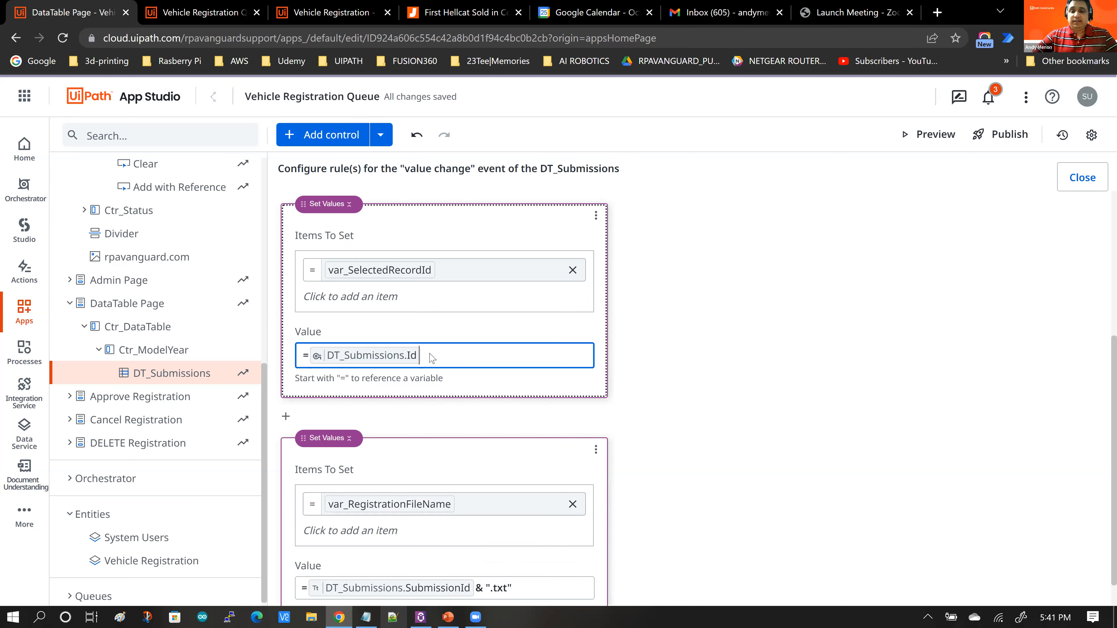
{"action": "scroll", "coordinate": [799, 333], "scroll_direction": "down", "scroll_amount": 2}
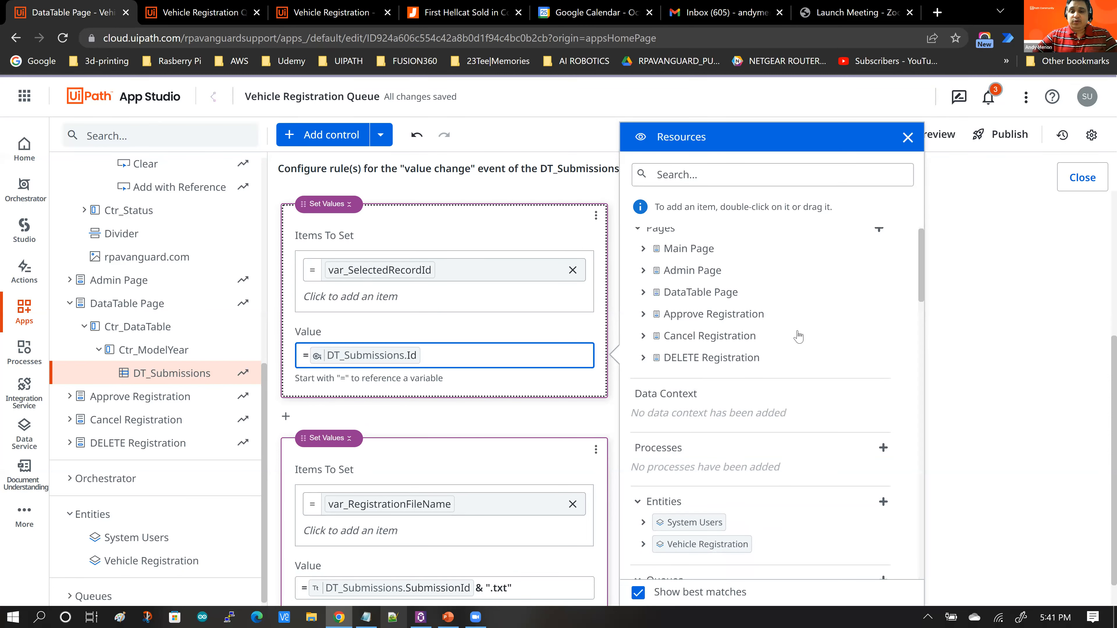
{"action": "scroll", "coordinate": [800, 333], "scroll_direction": "up", "scroll_amount": 2}
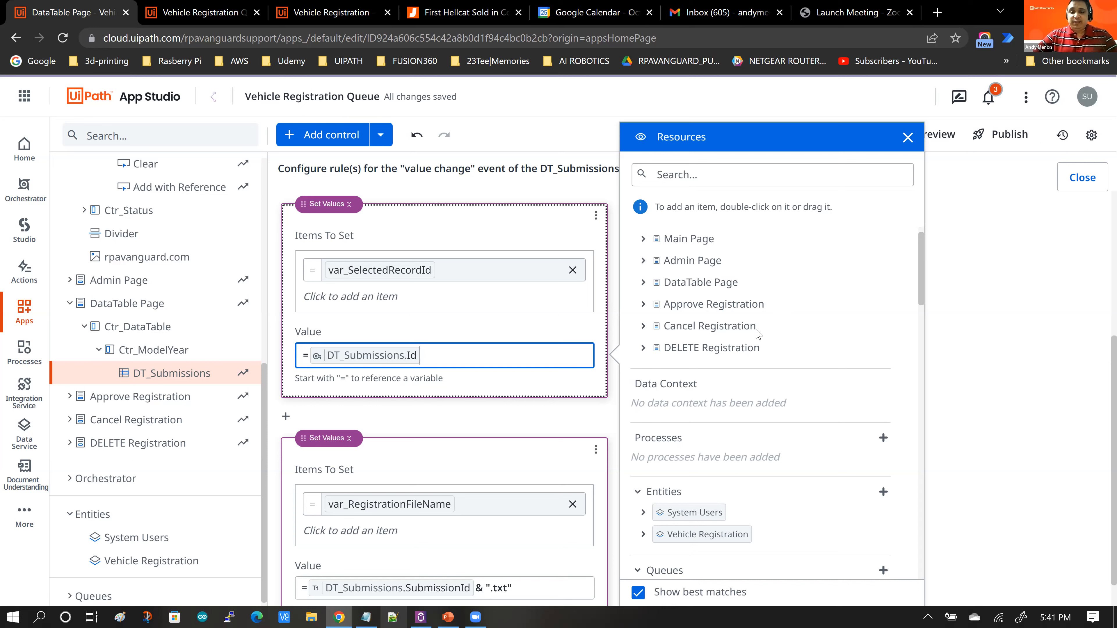
{"action": "left_click", "coordinate": [643, 283]}
{"action": "scroll", "coordinate": [835, 310], "scroll_direction": "down", "scroll_amount": 1}
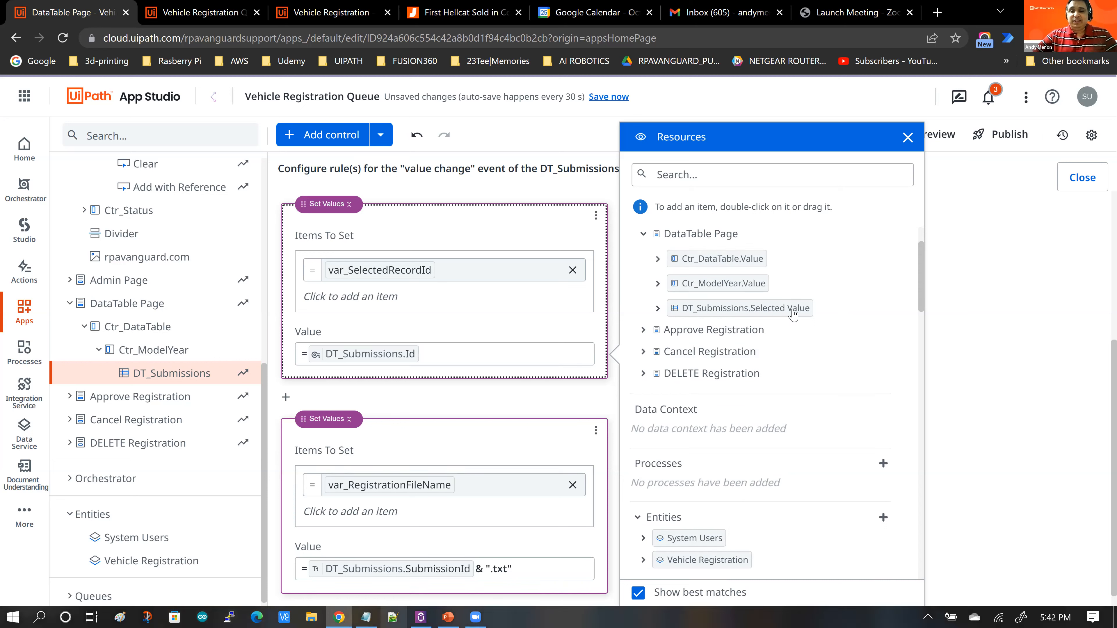
{"action": "left_click", "coordinate": [658, 309]}
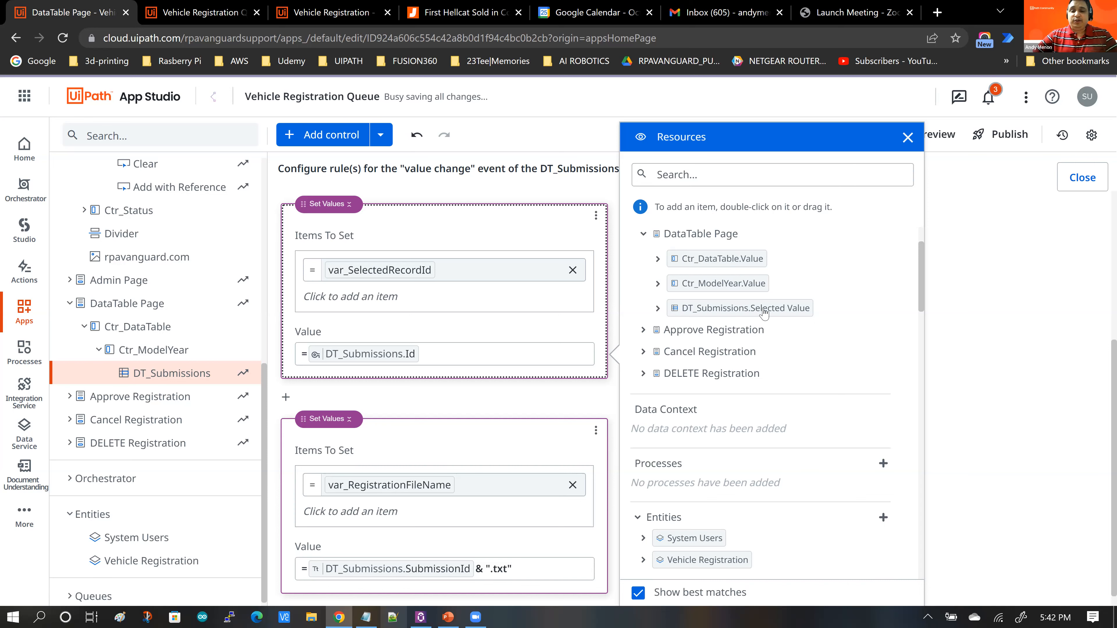
{"action": "scroll", "coordinate": [821, 314], "scroll_direction": "down", "scroll_amount": 1}
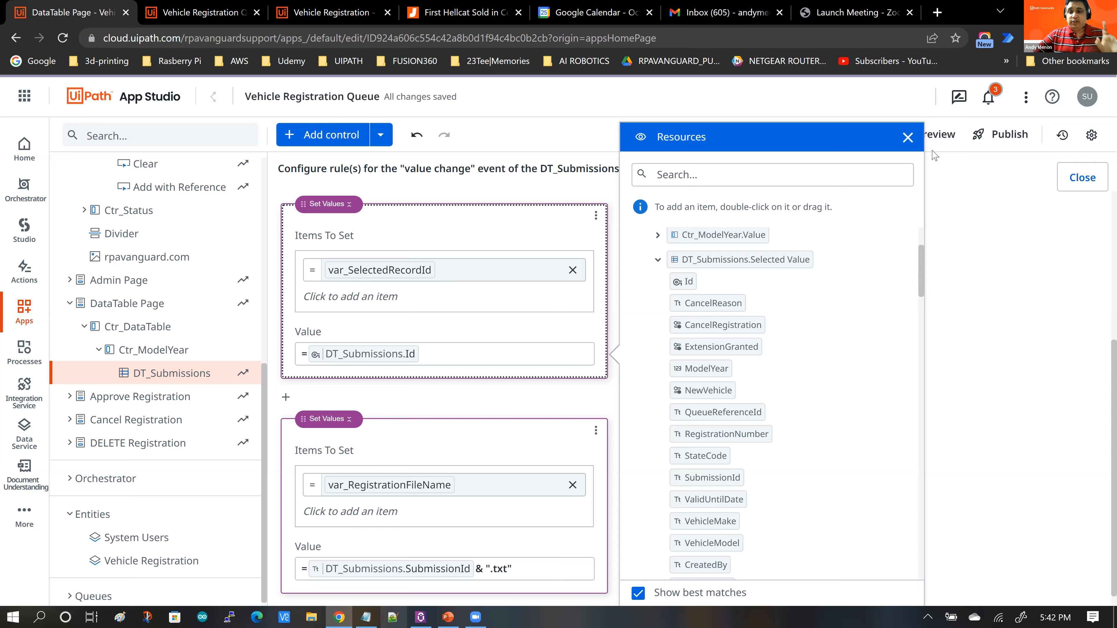
{"action": "left_click", "coordinate": [911, 145]}
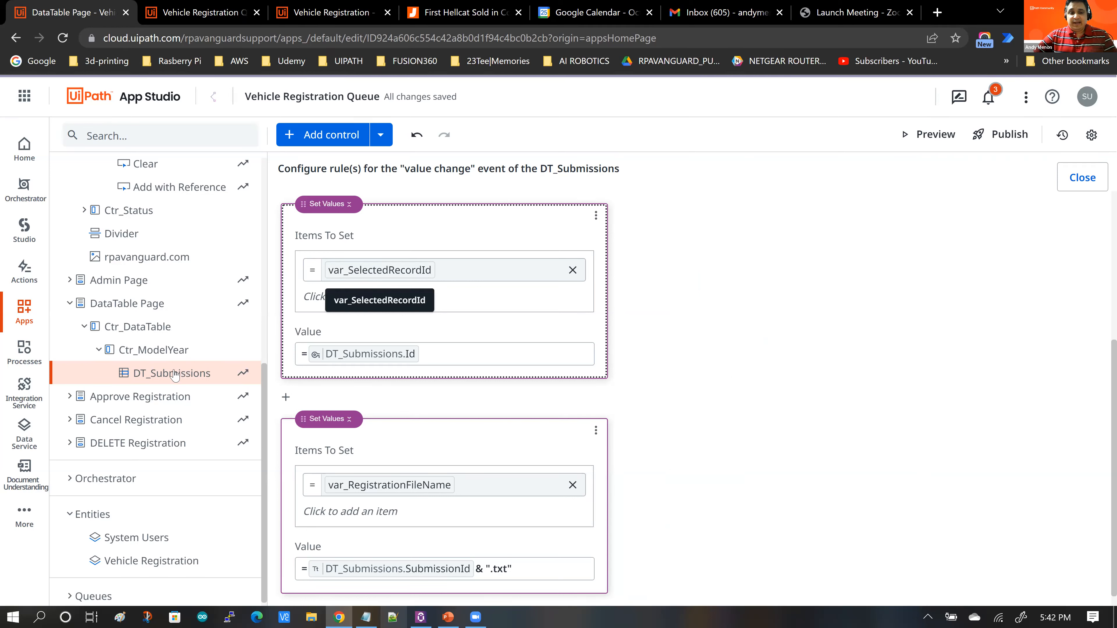
Step: Open the Approve Registration page and examine its Lookup data context expression
{"action": "left_click", "coordinate": [114, 404]}
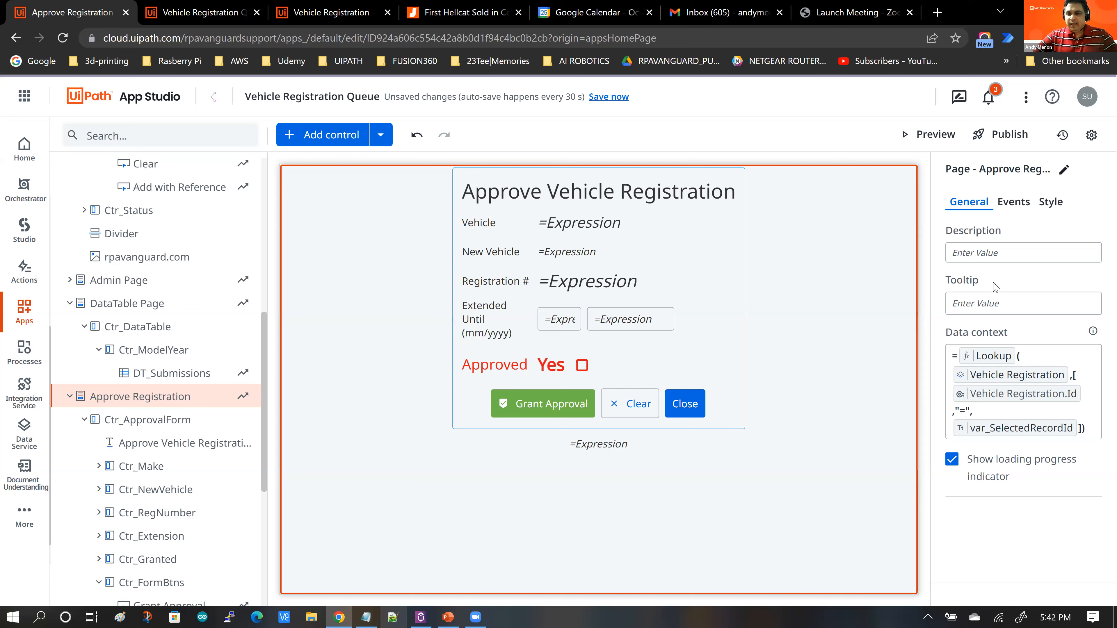
{"action": "left_click", "coordinate": [1045, 356]}
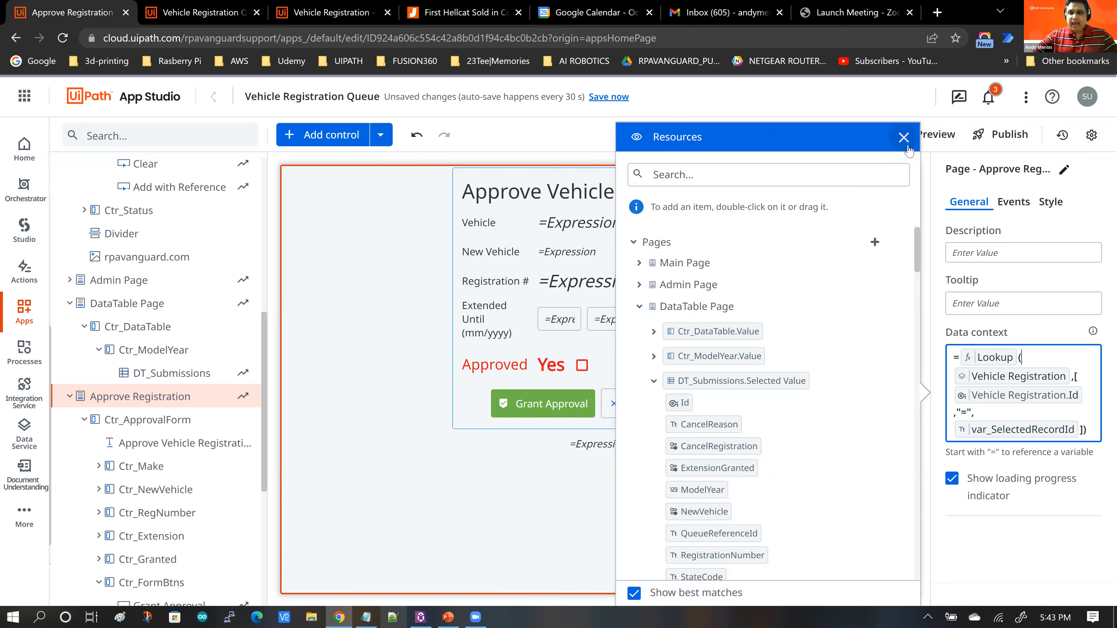
{"action": "left_click", "coordinate": [904, 137]}
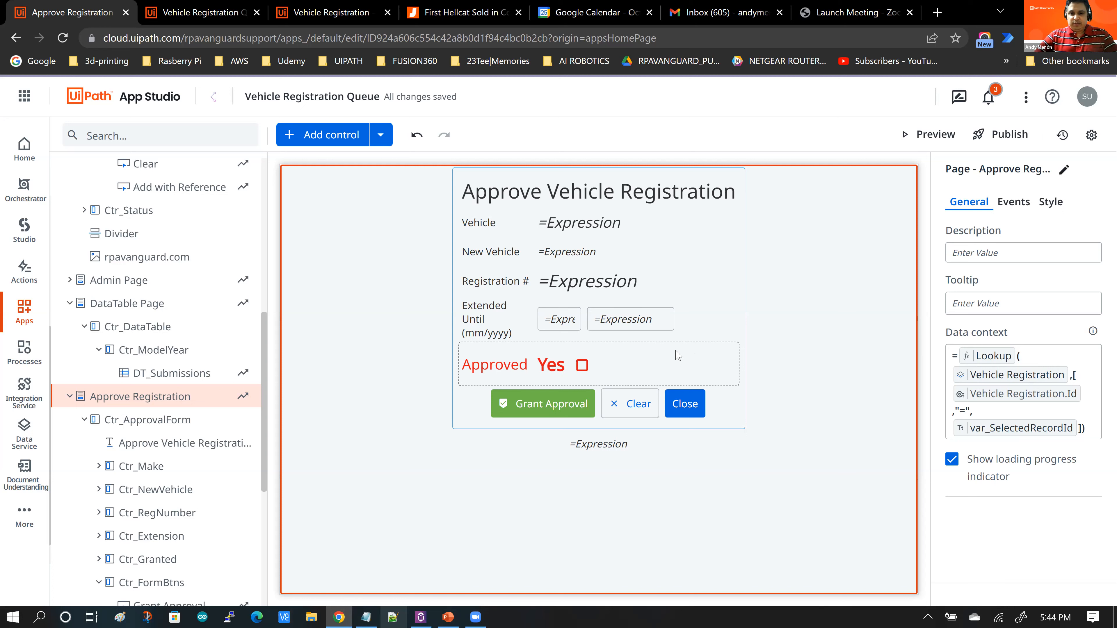
Step: Inspect the Extended Until container, its label and the ExtMM and ExtYYYY textboxes on the Approve Registration page
{"action": "left_click", "coordinate": [661, 317]}
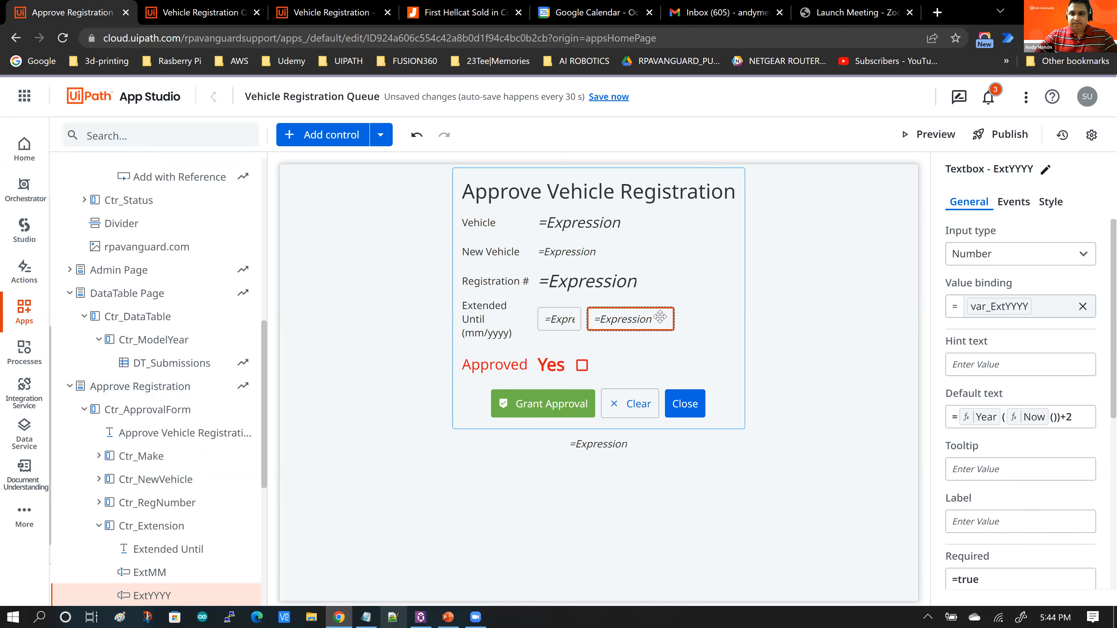
{"action": "left_click", "coordinate": [660, 318]}
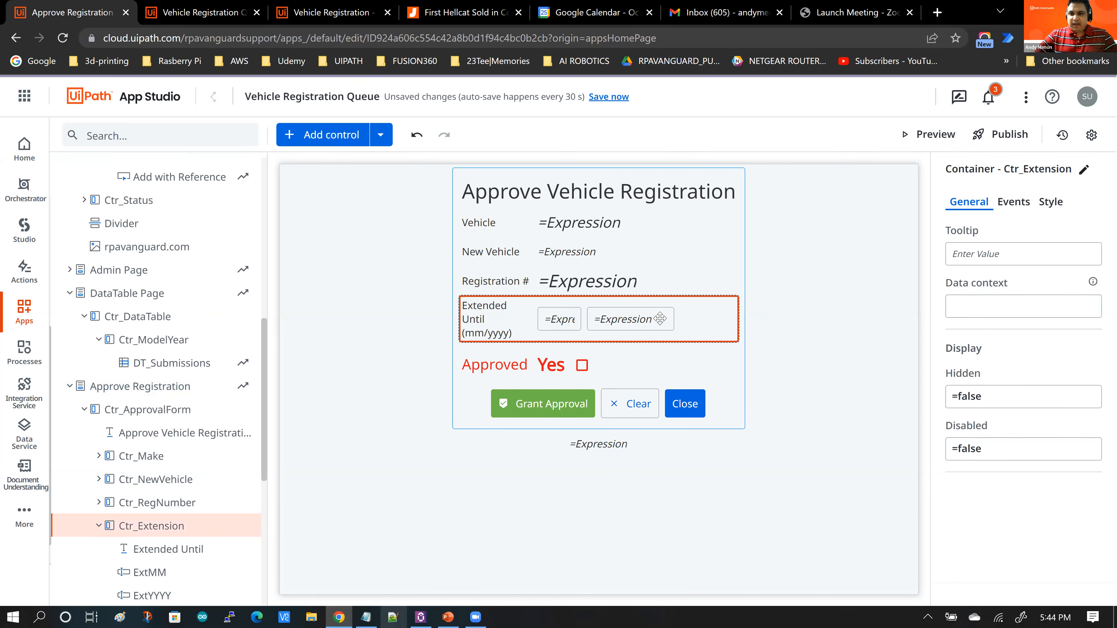
{"action": "left_click", "coordinate": [180, 557]}
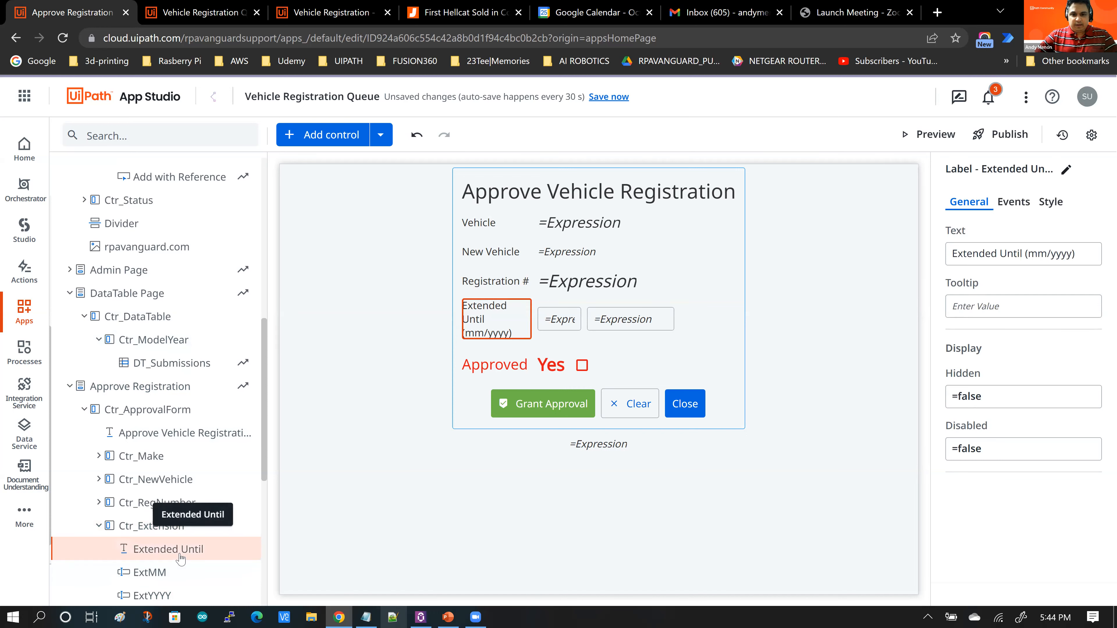
{"action": "left_click", "coordinate": [158, 574]}
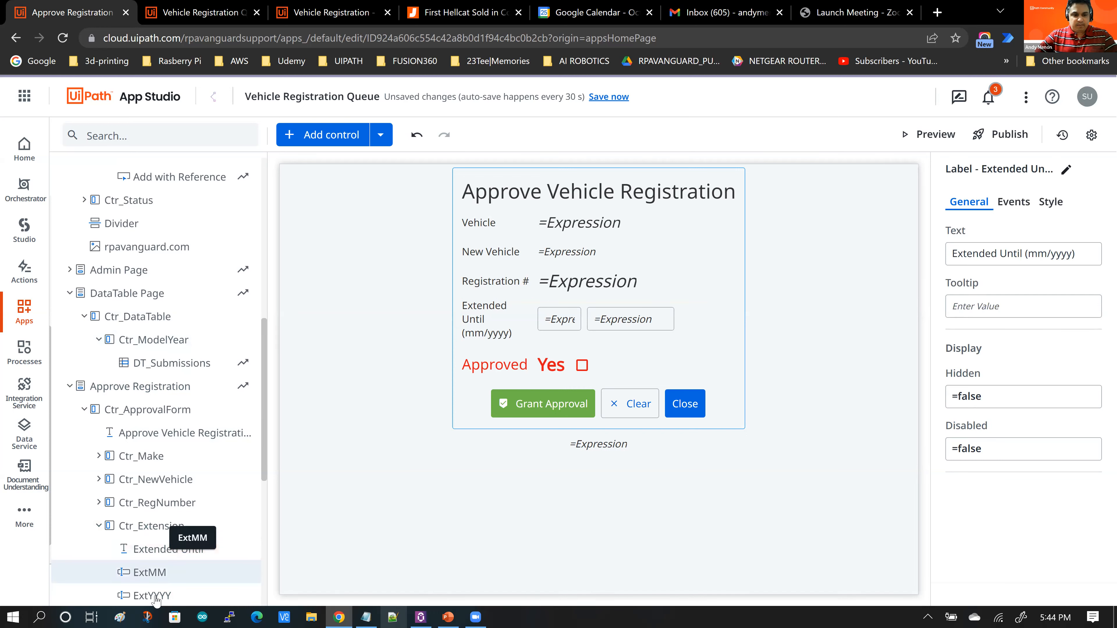
{"action": "left_click", "coordinate": [156, 596]}
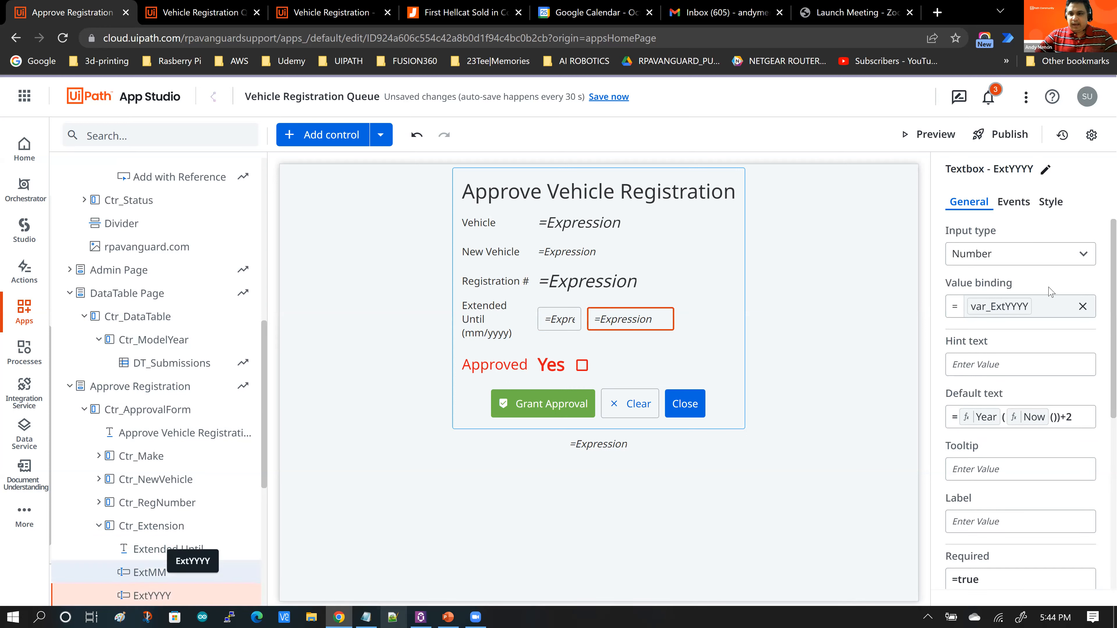
Step: Remove the ExtYYYY textbox's value binding and browse the Data Context fields in the resources list
{"action": "left_click", "coordinate": [1087, 311]}
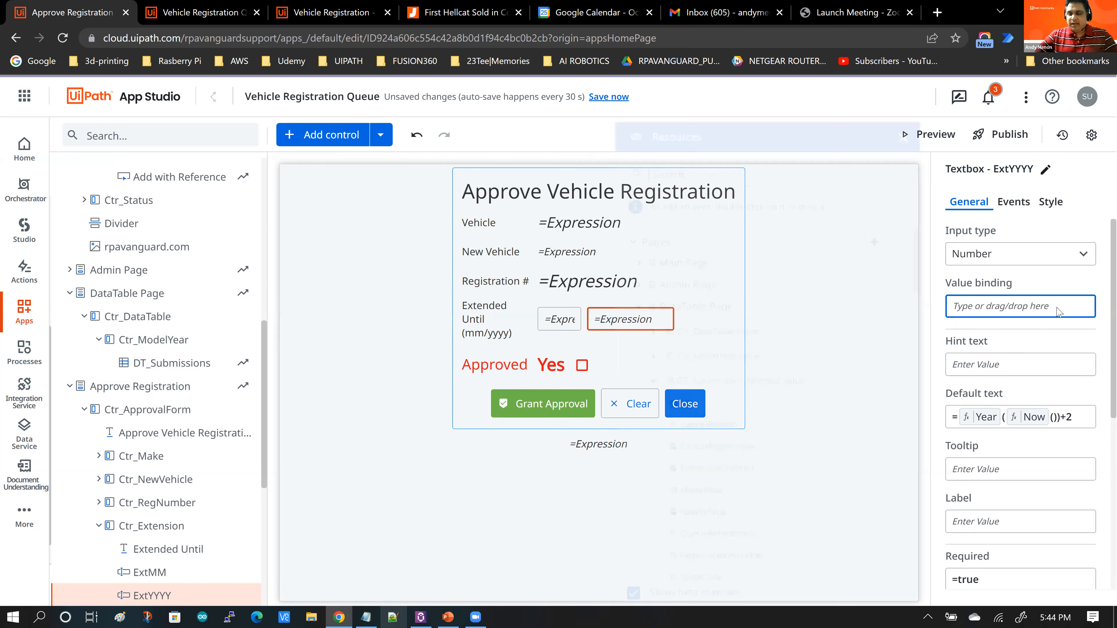
{"action": "left_click", "coordinate": [994, 311]}
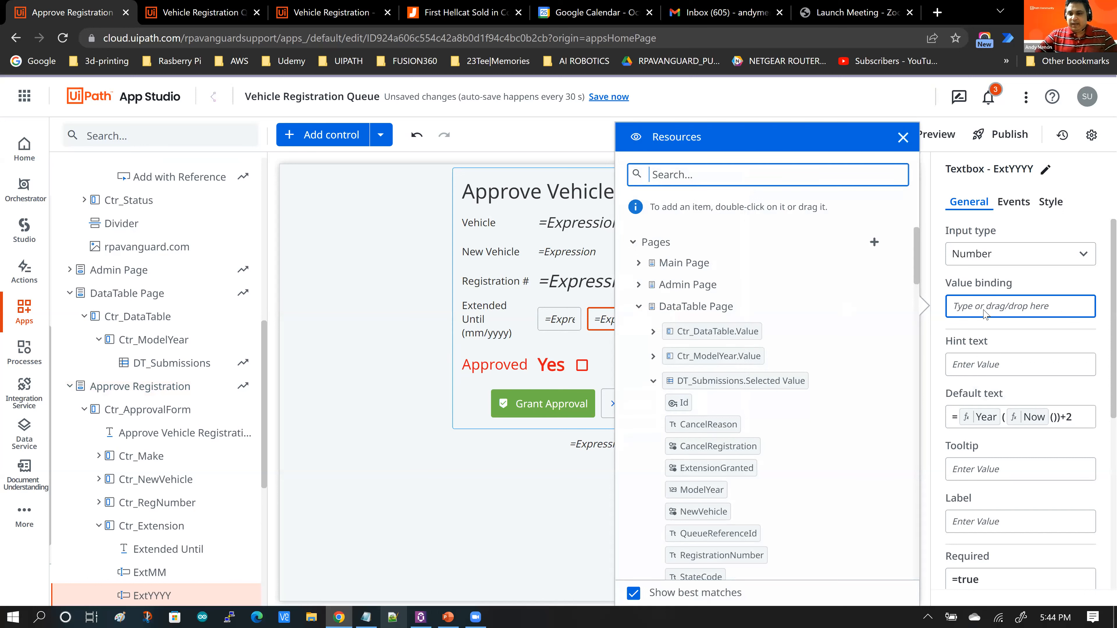
{"action": "scroll", "coordinate": [872, 333], "scroll_direction": "down", "scroll_amount": 1}
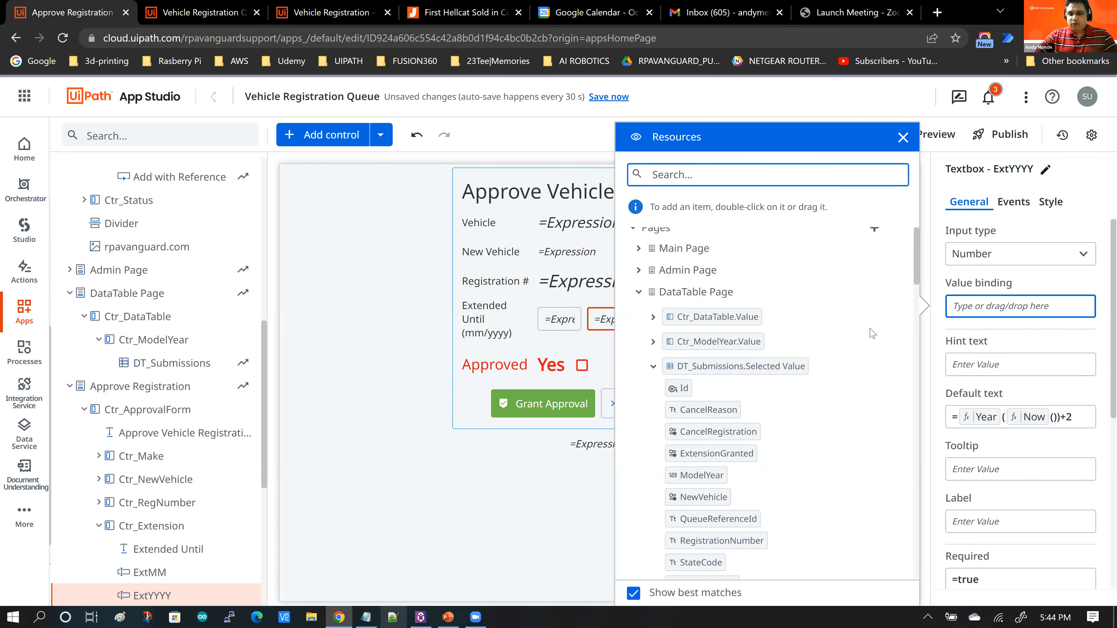
{"action": "scroll", "coordinate": [872, 333], "scroll_direction": "down", "scroll_amount": 3}
{"action": "left_click", "coordinate": [638, 235]}
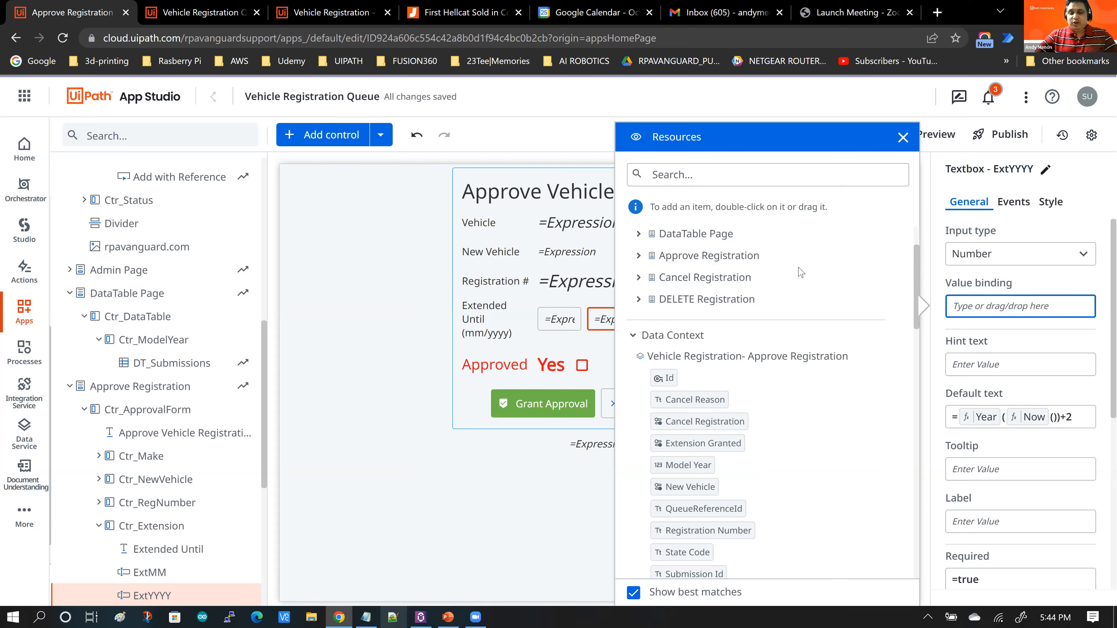
{"action": "scroll", "coordinate": [801, 272], "scroll_direction": "down", "scroll_amount": 4}
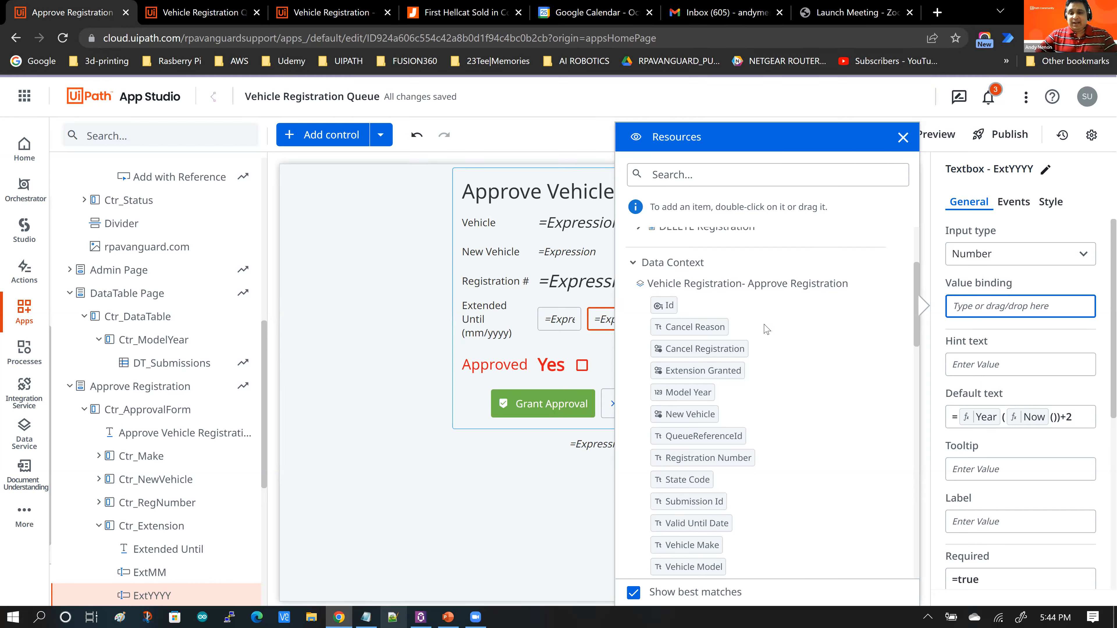
{"action": "scroll", "coordinate": [766, 329], "scroll_direction": "down", "scroll_amount": 1}
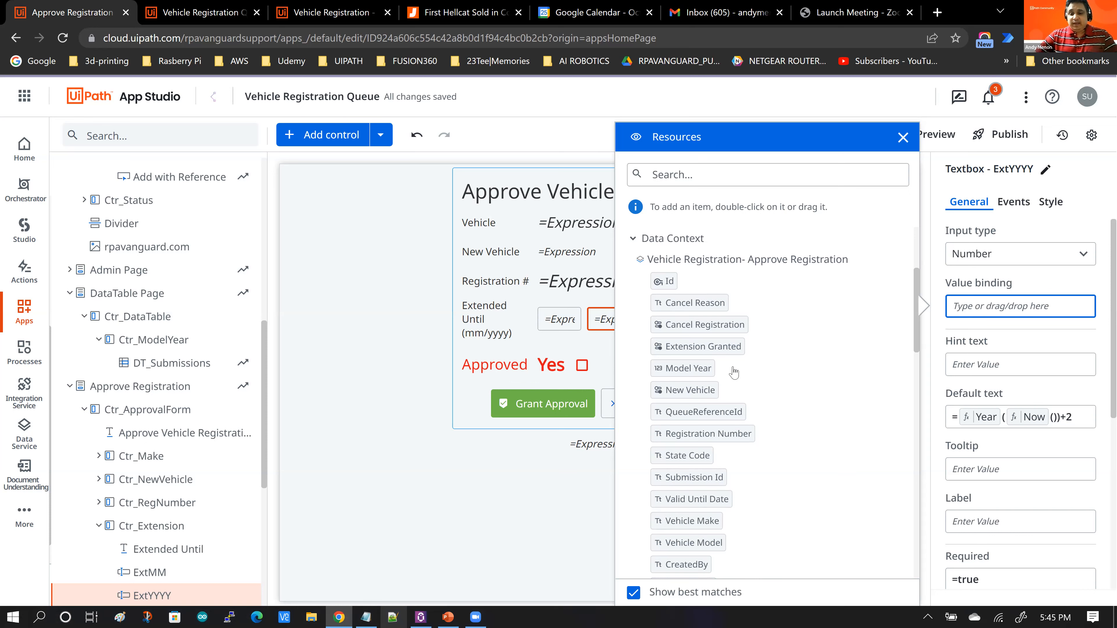
{"action": "scroll", "coordinate": [734, 373], "scroll_direction": "down", "scroll_amount": 3}
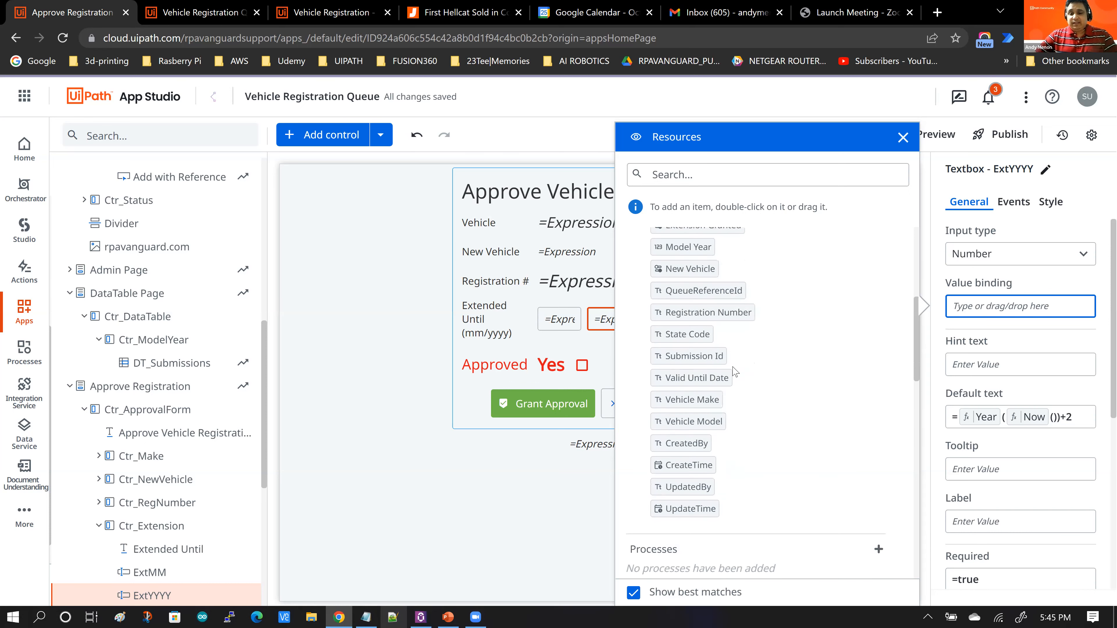
{"action": "scroll", "coordinate": [734, 373], "scroll_direction": "up", "scroll_amount": 3}
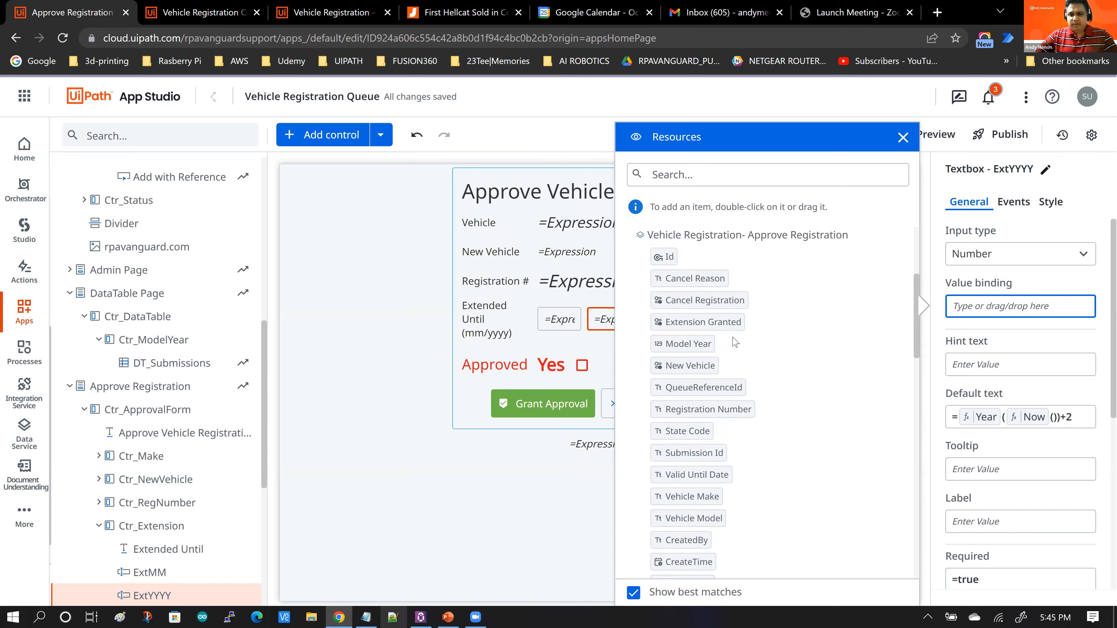
{"action": "scroll", "coordinate": [702, 328], "scroll_direction": "down", "scroll_amount": 1}
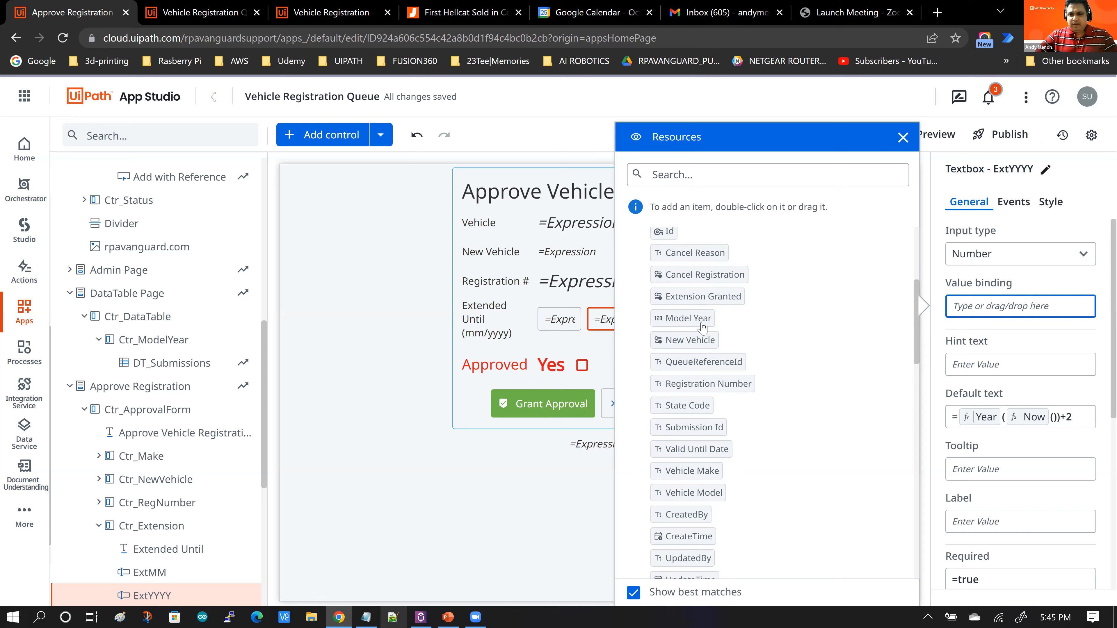
{"action": "scroll", "coordinate": [739, 347], "scroll_direction": "down", "scroll_amount": 3}
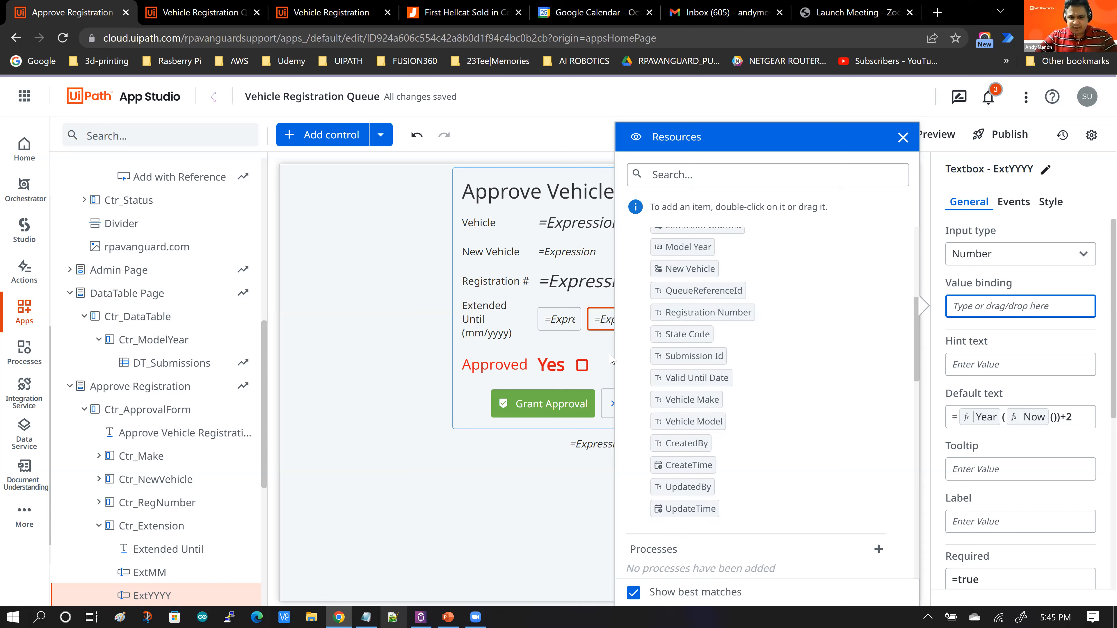
{"action": "left_click", "coordinate": [552, 320]}
{"action": "left_click", "coordinate": [551, 318]}
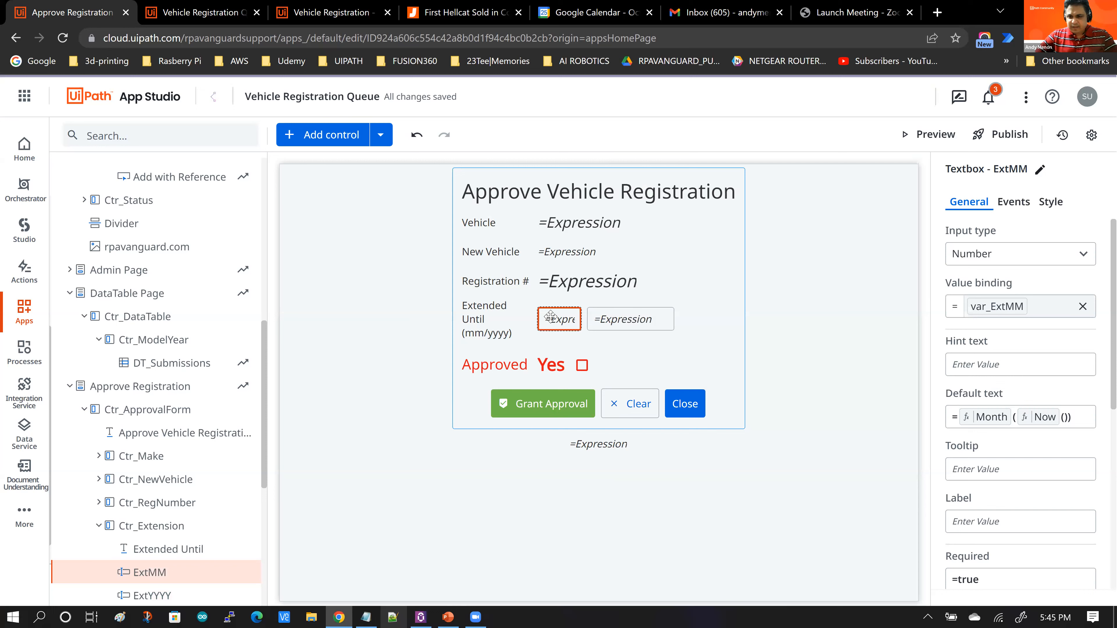
Step: Bind the ExtYYYY textbox's value to the var_ExtYYYY app variable from the resources list
{"action": "left_click", "coordinate": [652, 323]}
{"action": "left_click", "coordinate": [989, 306]}
{"action": "type", "text": "="}
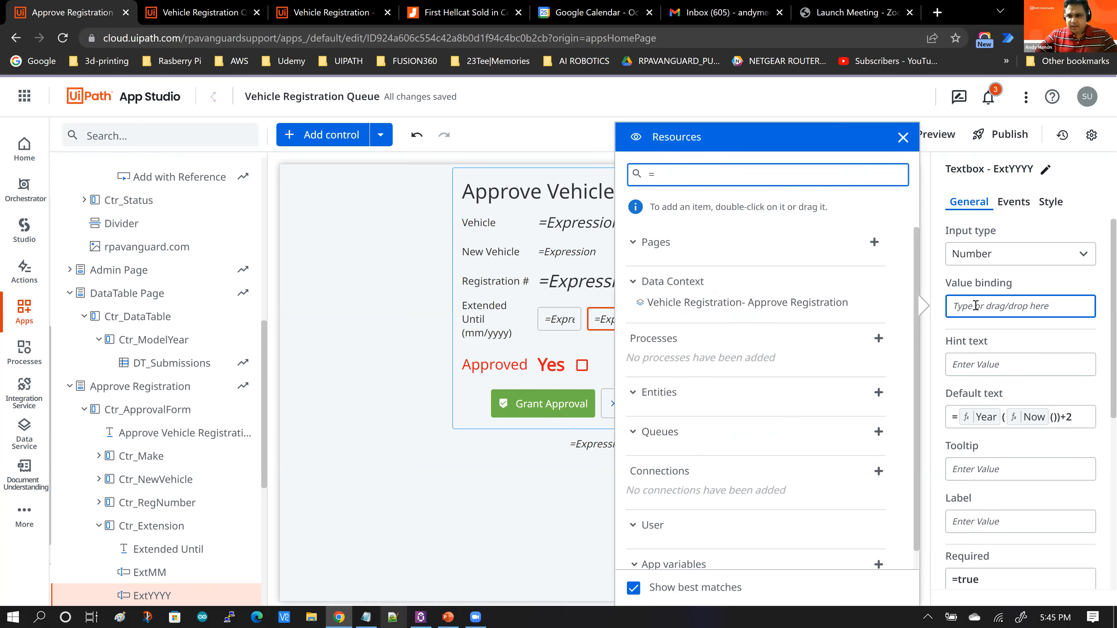
{"action": "left_click", "coordinate": [975, 306]}
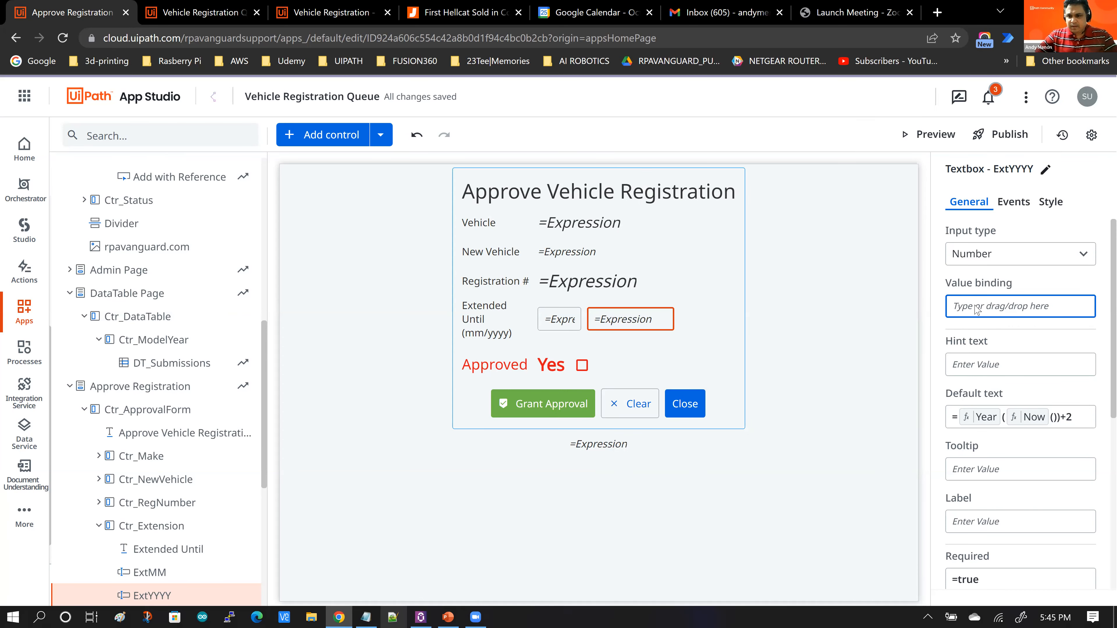
{"action": "left_click", "coordinate": [976, 307]}
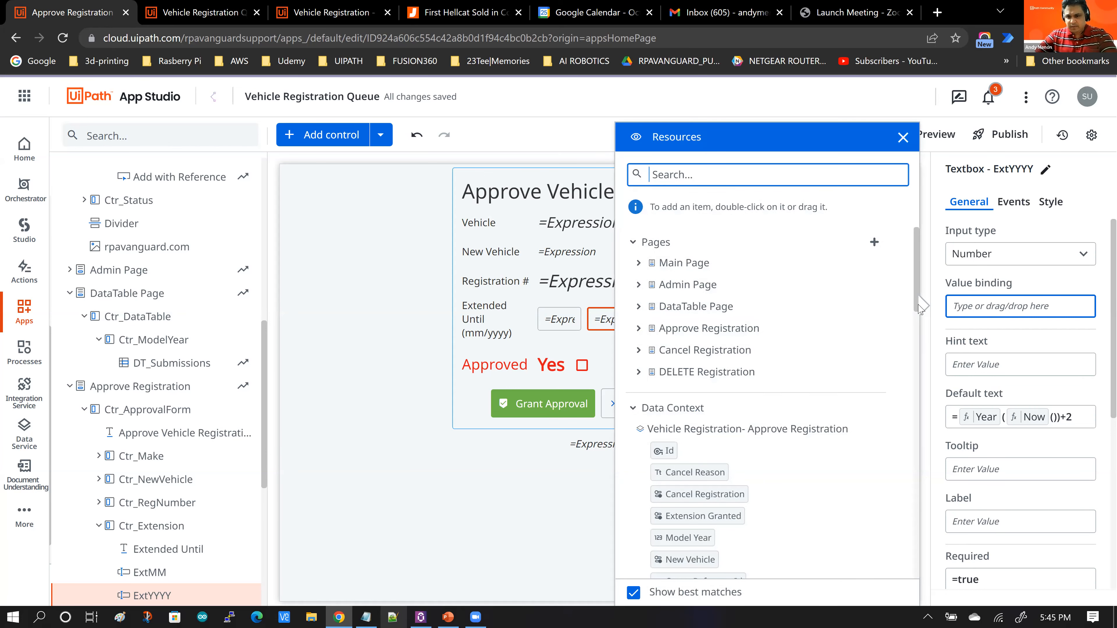
{"action": "scroll", "coordinate": [922, 340], "scroll_direction": "down", "scroll_amount": 12}
{"action": "scroll", "coordinate": [923, 451], "scroll_direction": "down", "scroll_amount": 6}
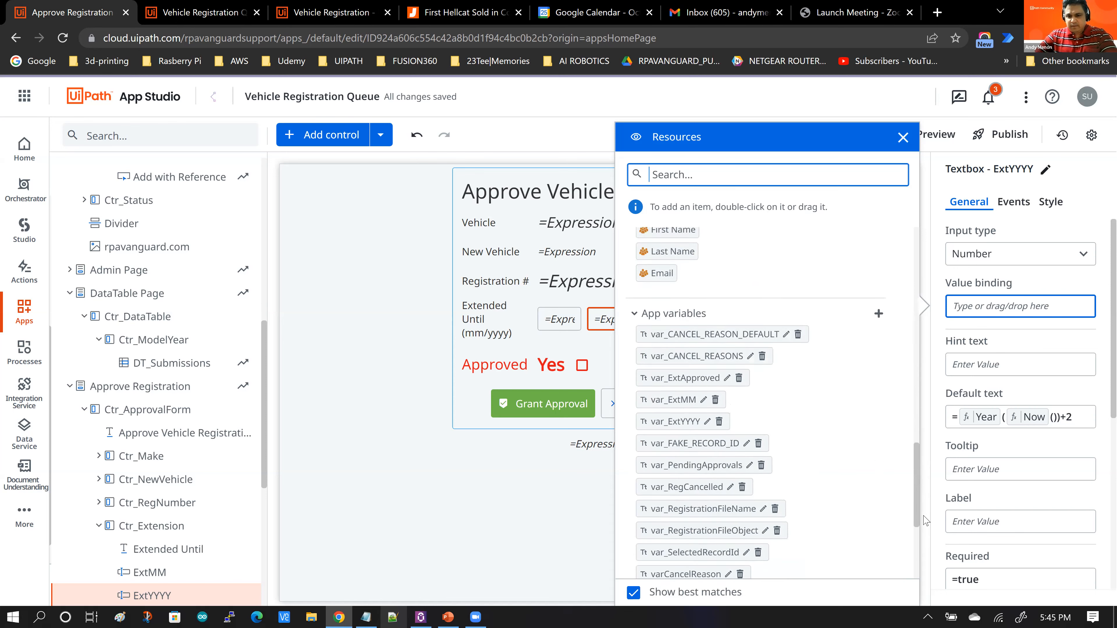
{"action": "scroll", "coordinate": [923, 521], "scroll_direction": "down", "scroll_amount": 1}
{"action": "left_click_drag", "start_coordinate": [676, 368], "coordinate": [976, 316]}
{"action": "key", "text": "Escape"}
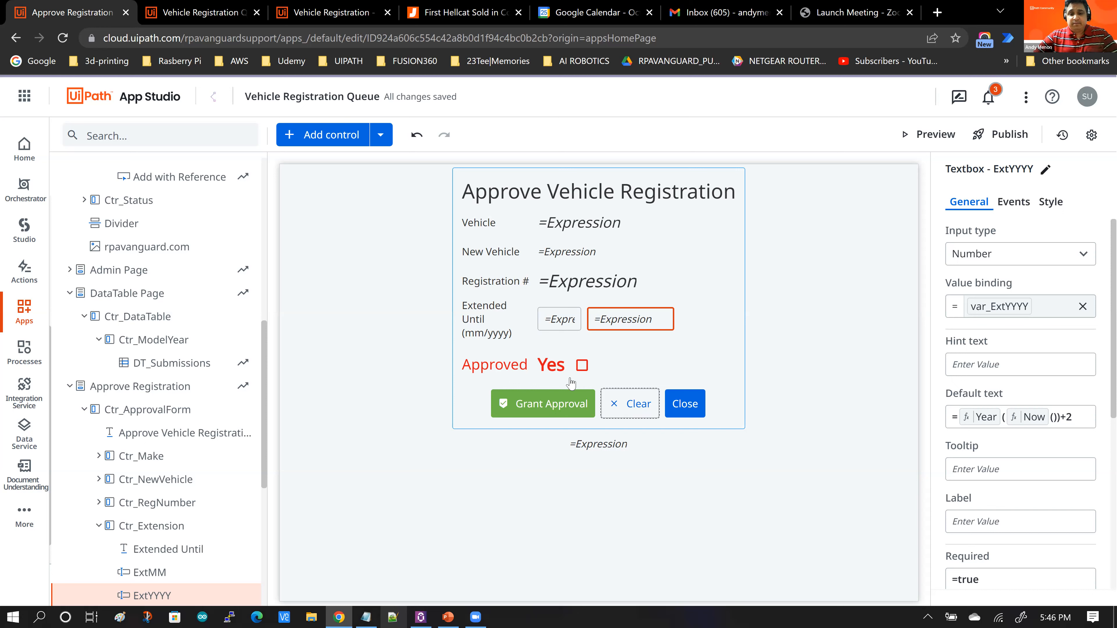
Step: Open the Grant Approval button's click event rules and review the Create/Update Entity Record values
{"action": "left_click", "coordinate": [543, 408]}
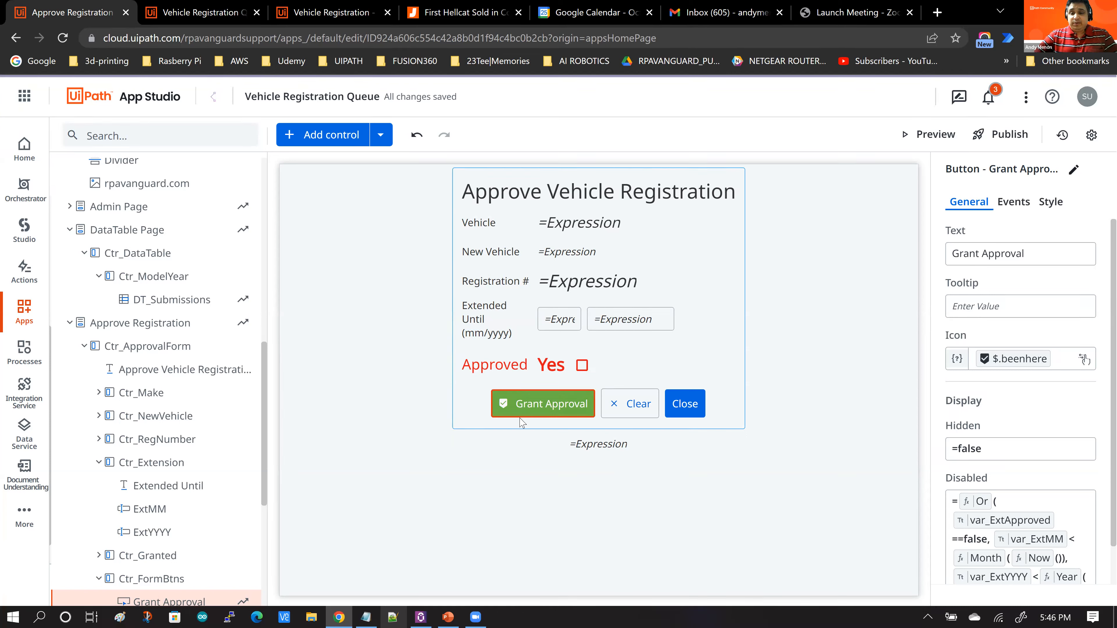
{"action": "left_click", "coordinate": [1009, 203]}
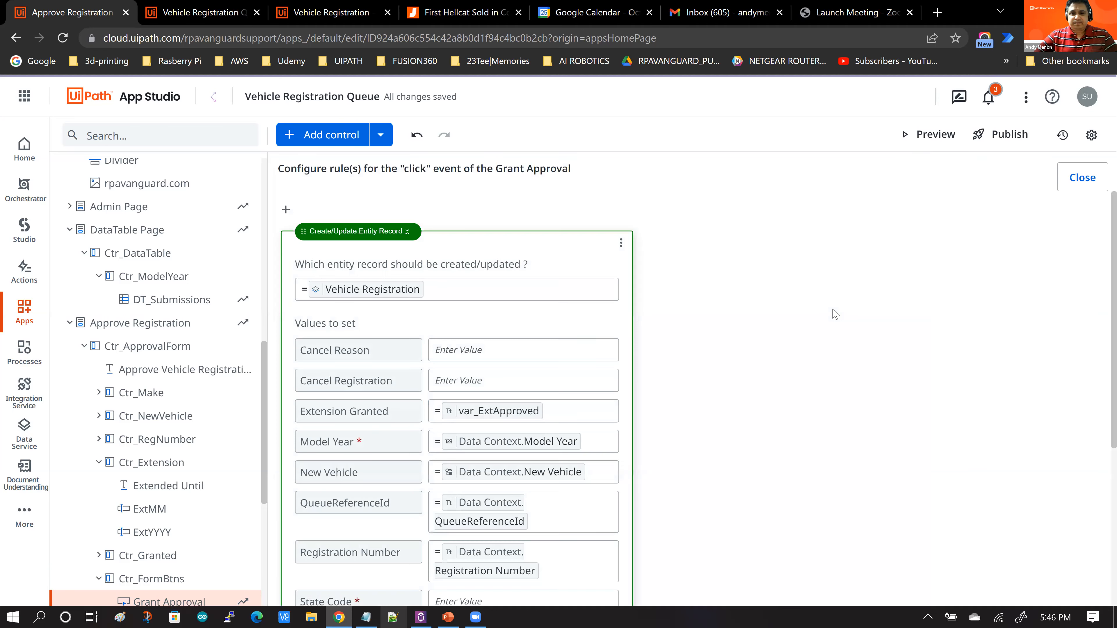
{"action": "scroll", "coordinate": [834, 313], "scroll_direction": "down", "scroll_amount": 1}
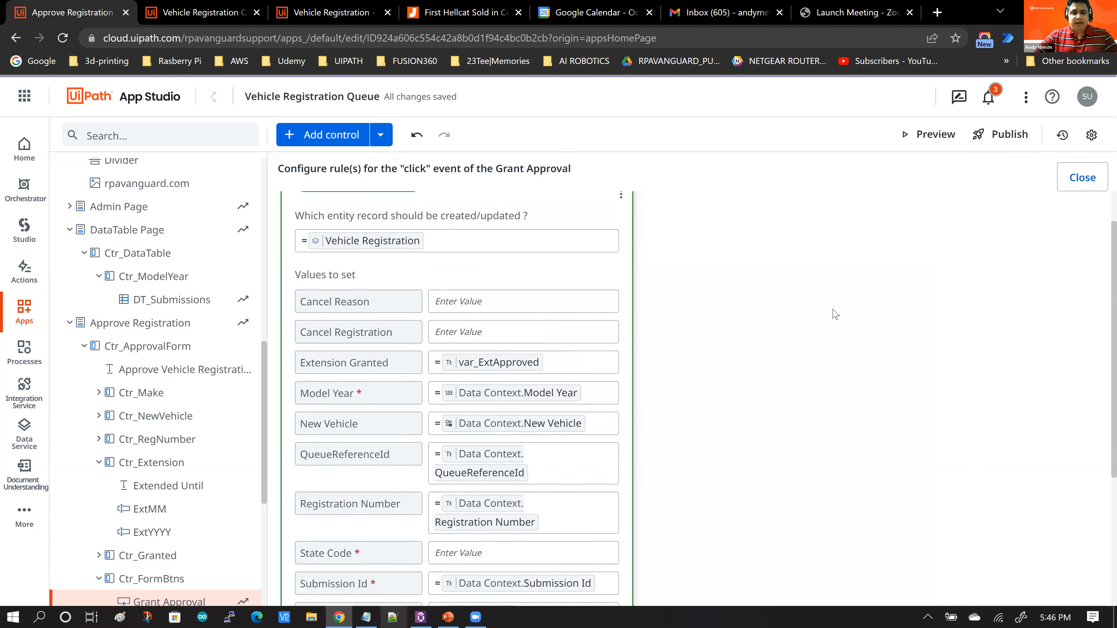
{"action": "scroll", "coordinate": [835, 313], "scroll_direction": "up", "scroll_amount": 1}
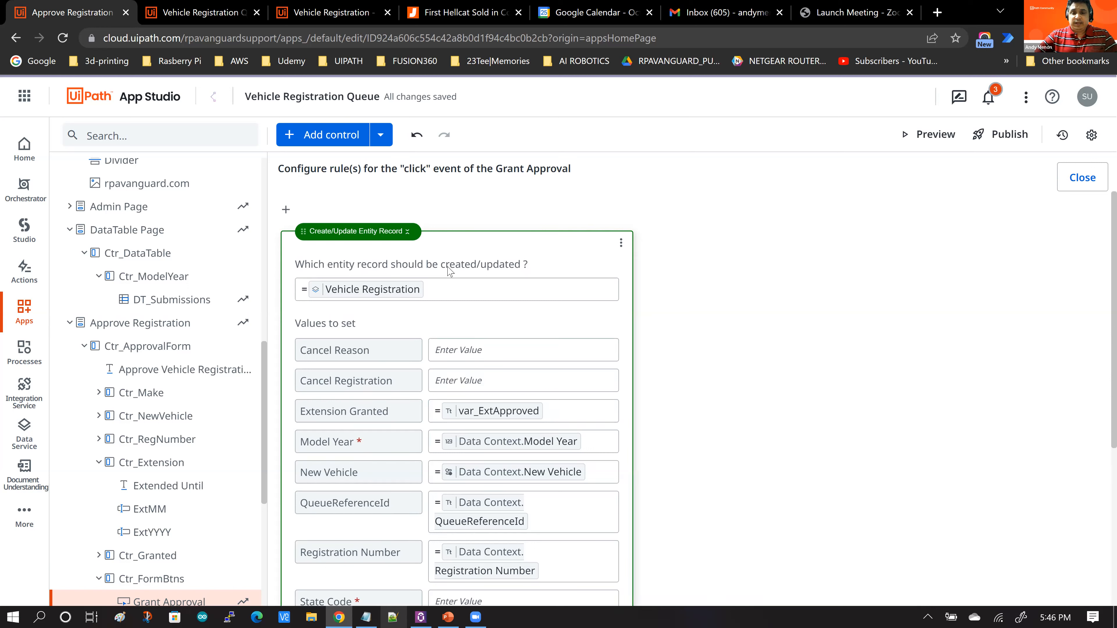
Step: Add a new Create/Update Entity Record rule above the existing one in the Grant Approval click event
{"action": "left_click", "coordinate": [290, 211]}
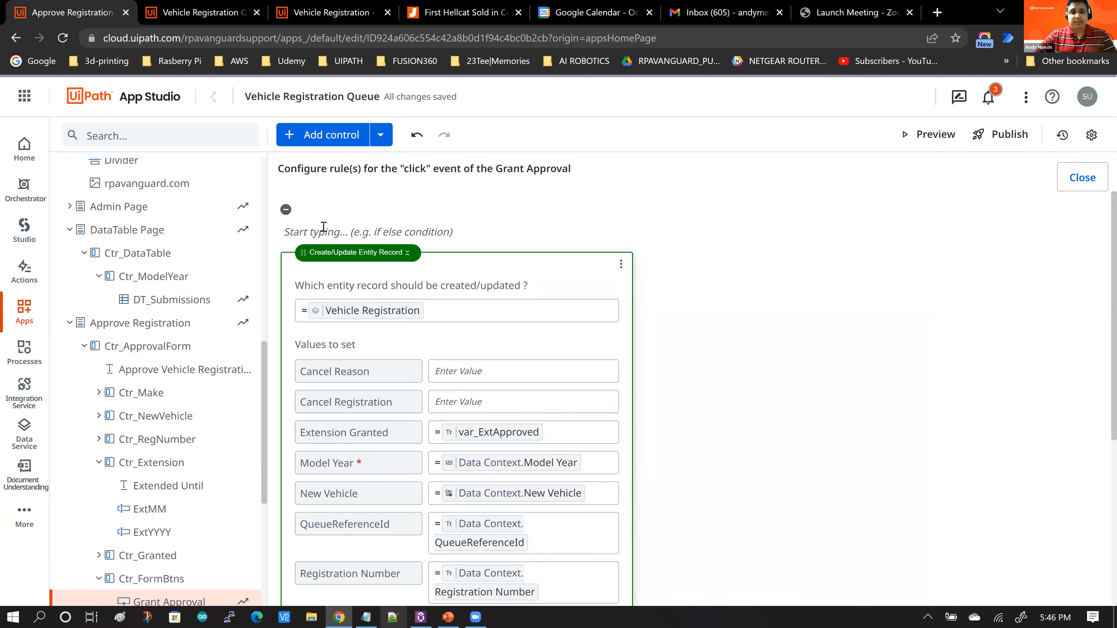
{"action": "left_click", "coordinate": [323, 226]}
{"action": "type", "text": "Create"}
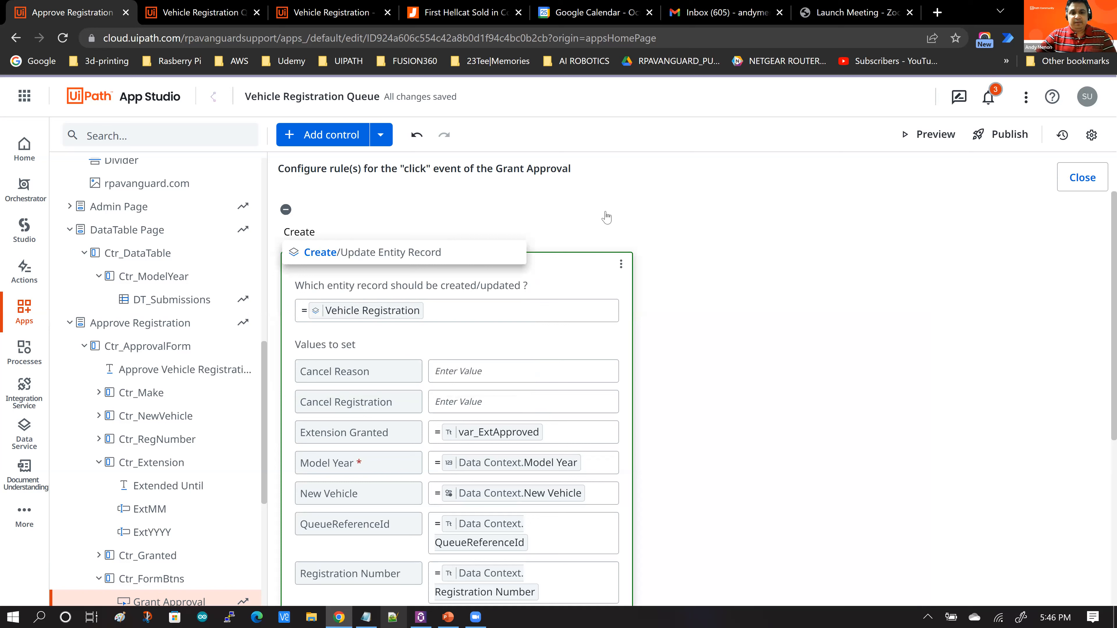
{"action": "key", "text": "Return"}
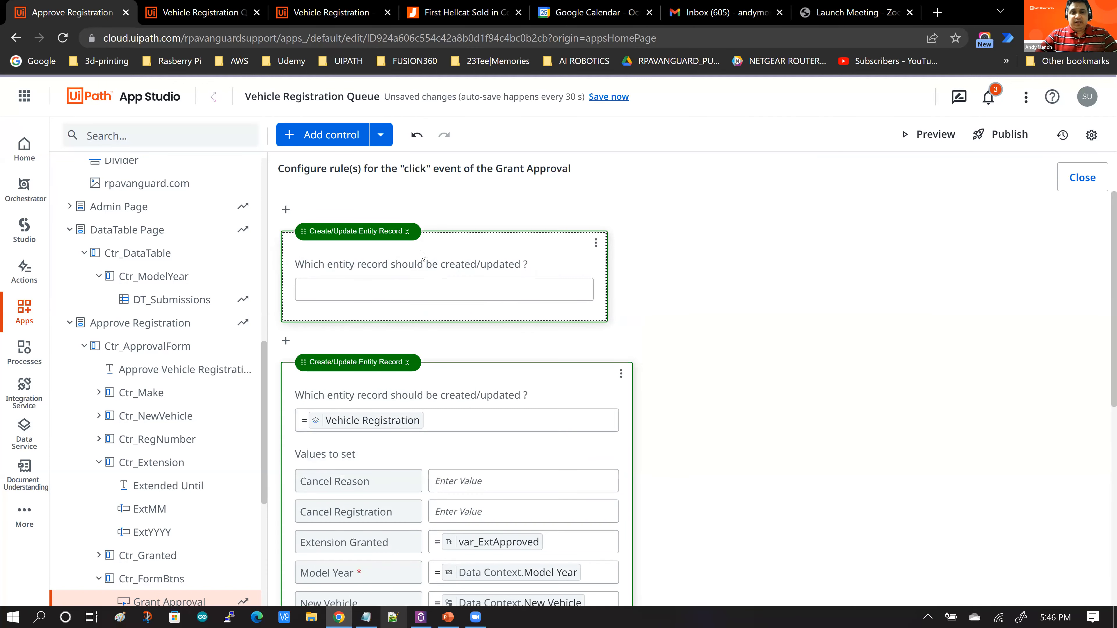
Step: Set the new rule's entity record to the Vehicle Registration - Approve Registration data context
{"action": "left_click", "coordinate": [390, 290]}
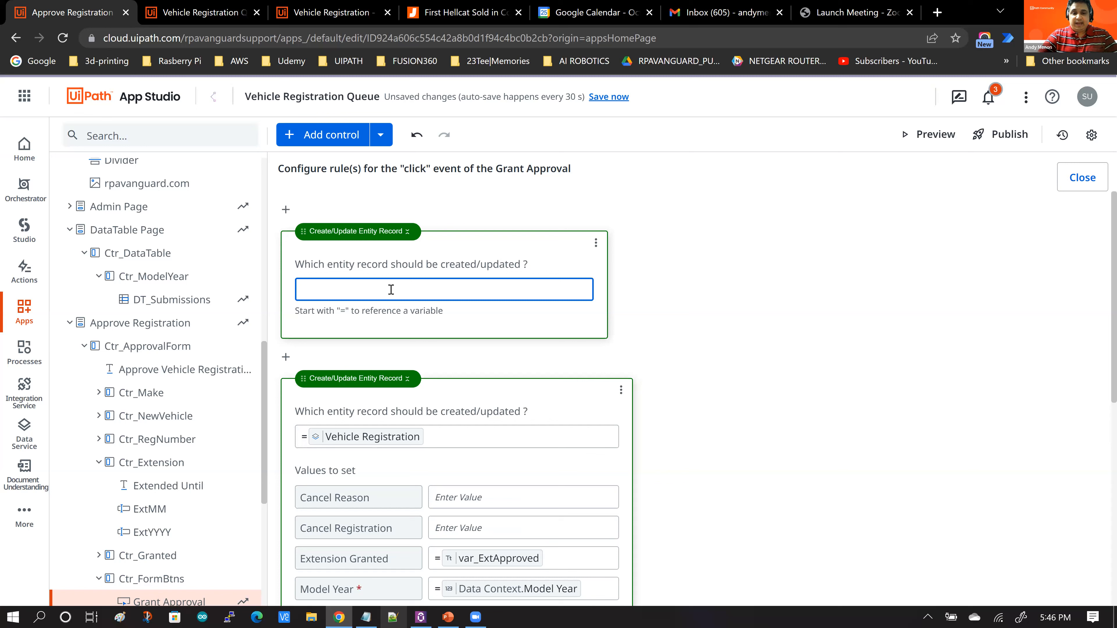
{"action": "type", "text": "="}
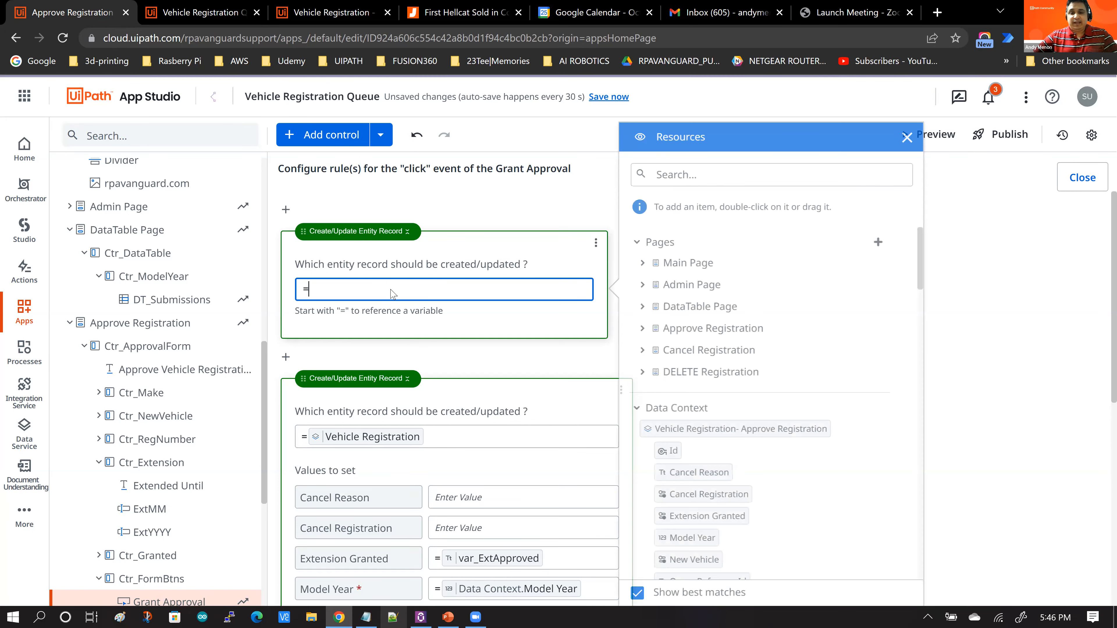
{"action": "scroll", "coordinate": [856, 345], "scroll_direction": "down", "scroll_amount": 1}
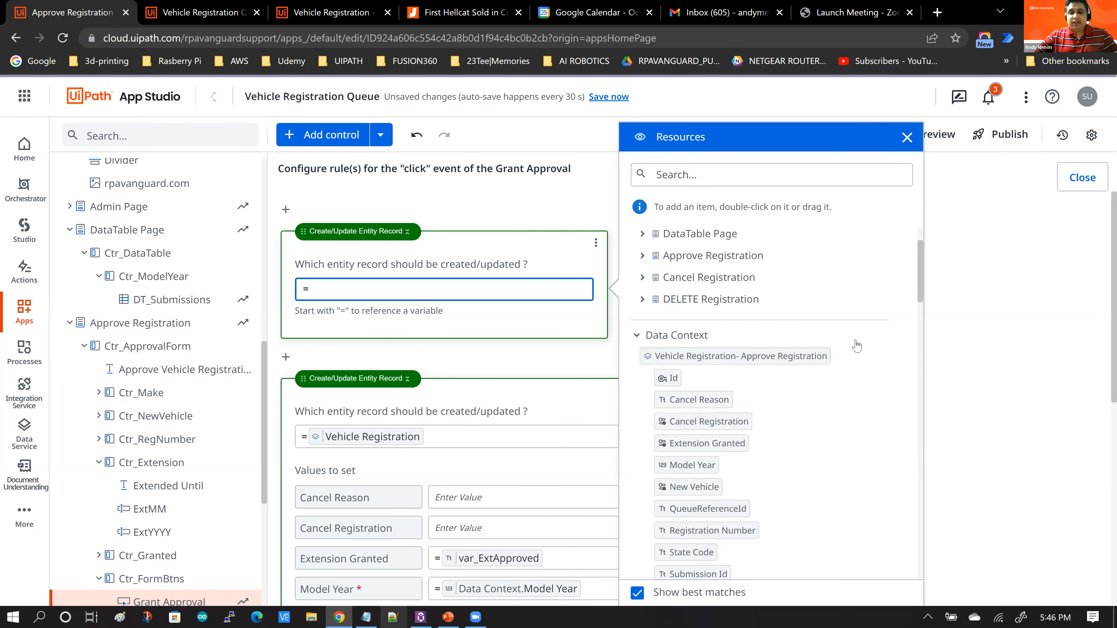
{"action": "scroll", "coordinate": [856, 346], "scroll_direction": "down", "scroll_amount": 3}
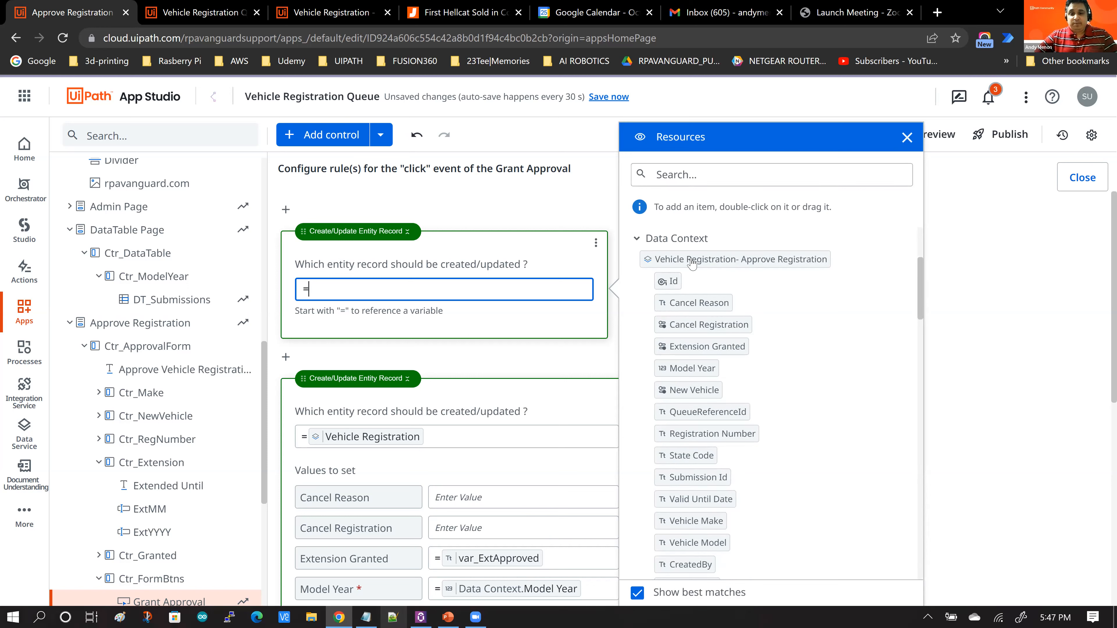
{"action": "left_click_drag", "start_coordinate": [695, 258], "coordinate": [427, 290]}
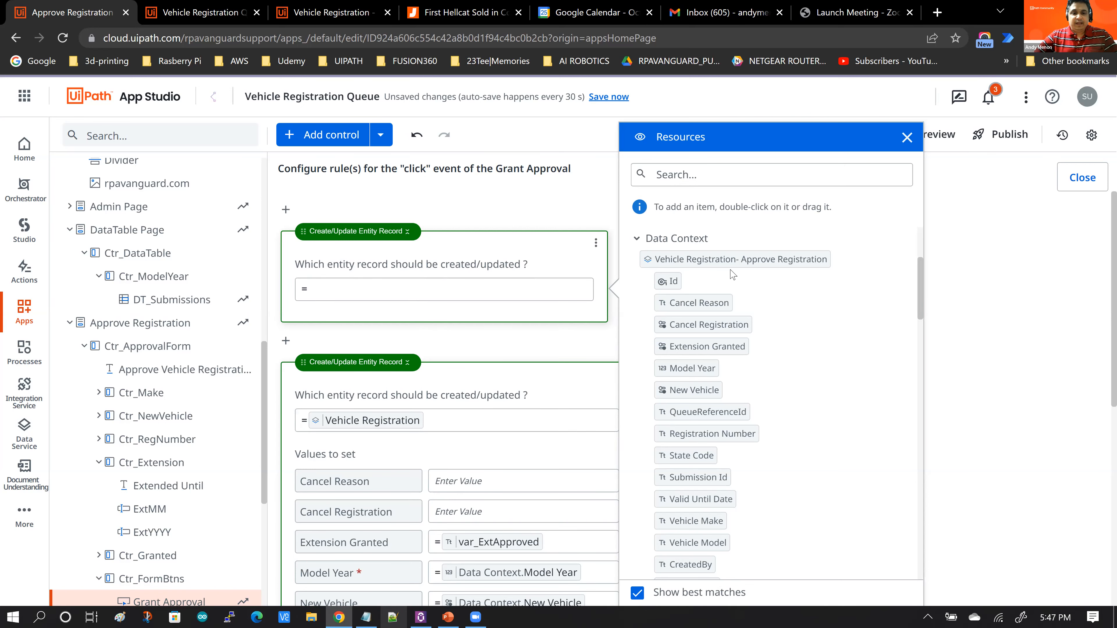
{"action": "double_click", "coordinate": [721, 260]}
{"action": "scroll", "coordinate": [673, 279], "scroll_direction": "down", "scroll_amount": 2}
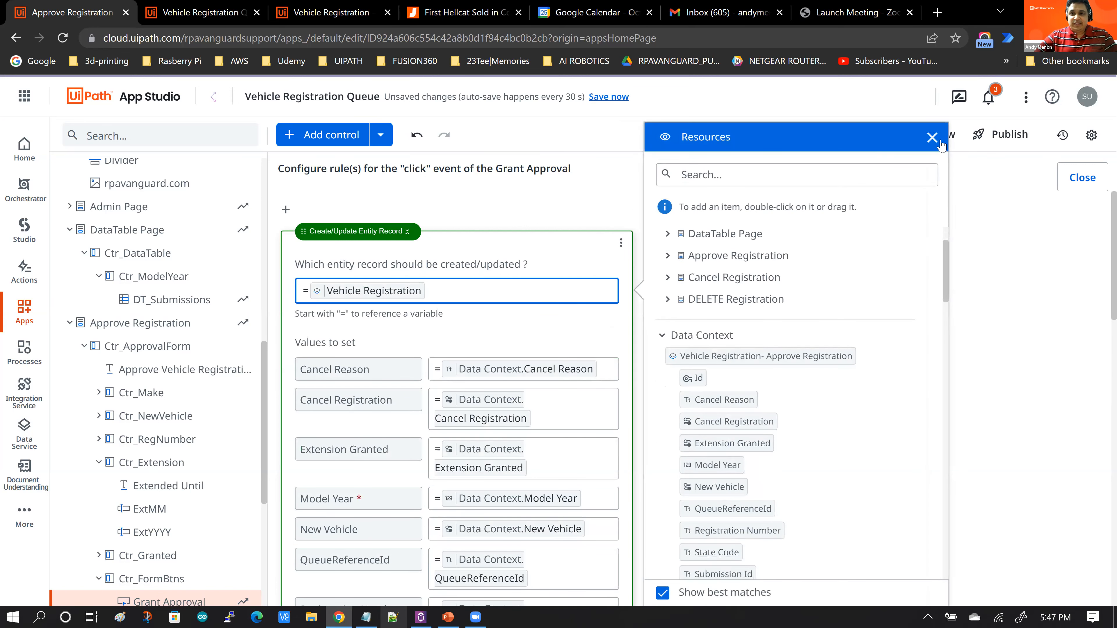
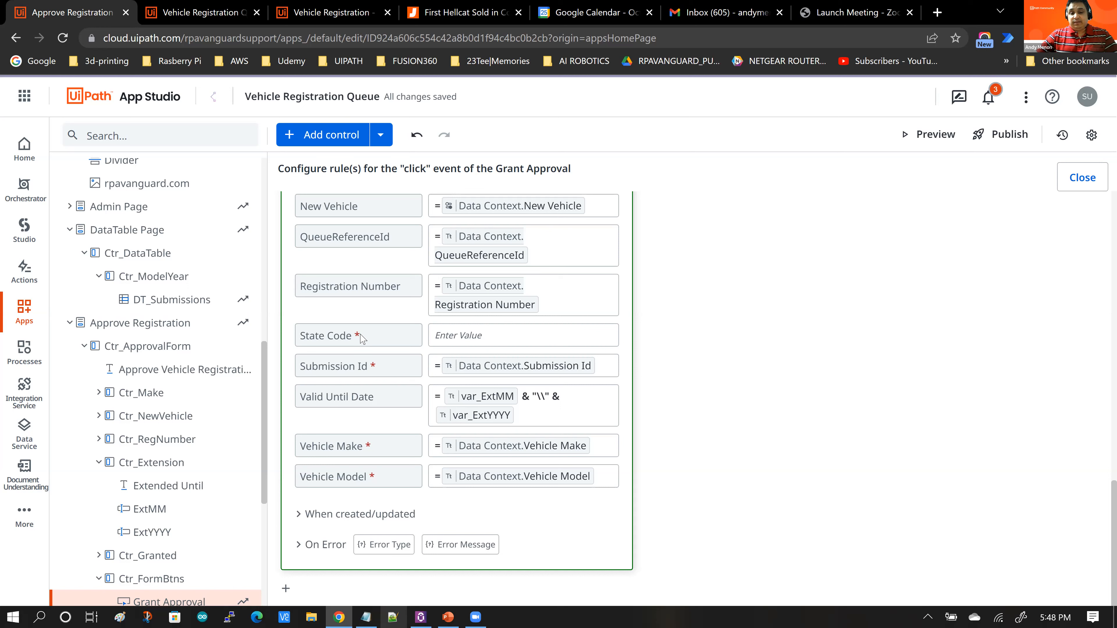
Step: Bind the new rule's State Code field to the data context's State Code from the resources list
{"action": "left_click", "coordinate": [450, 335]}
{"action": "type", "text": "="}
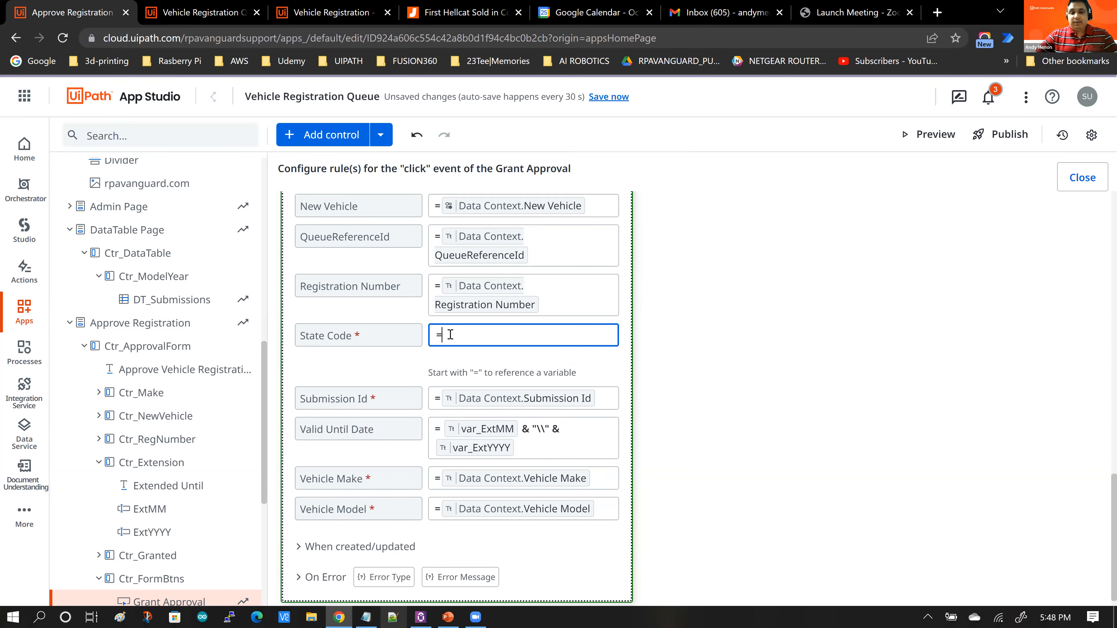
{"action": "scroll", "coordinate": [301, 435], "scroll_direction": "down", "scroll_amount": 2}
{"action": "scroll", "coordinate": [300, 434], "scroll_direction": "down", "scroll_amount": 3}
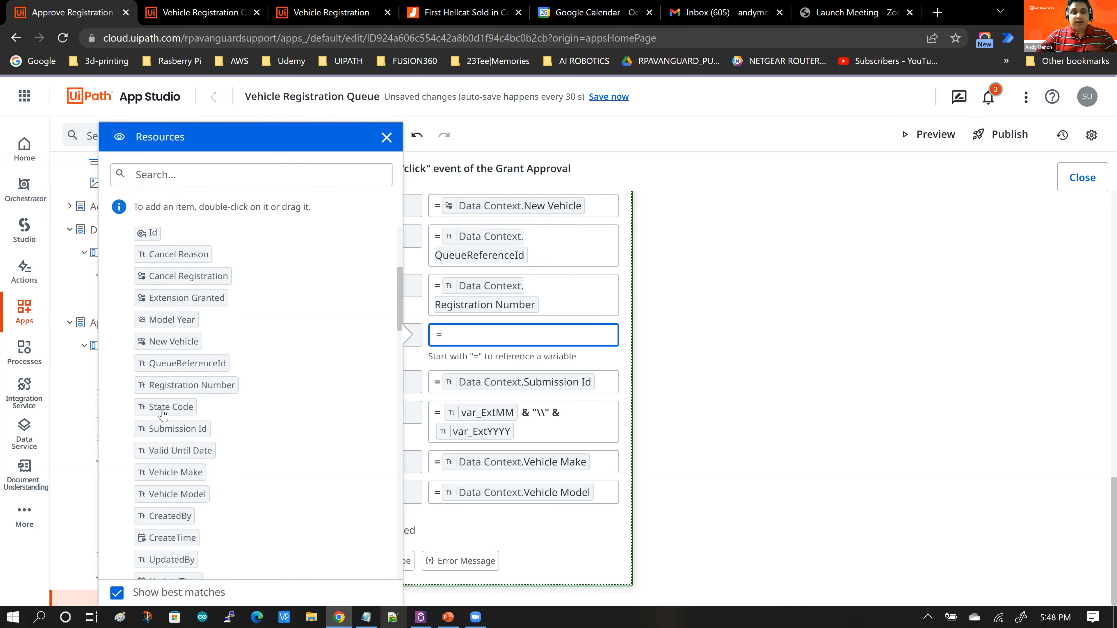
{"action": "scroll", "coordinate": [185, 407], "scroll_direction": "up", "scroll_amount": 2}
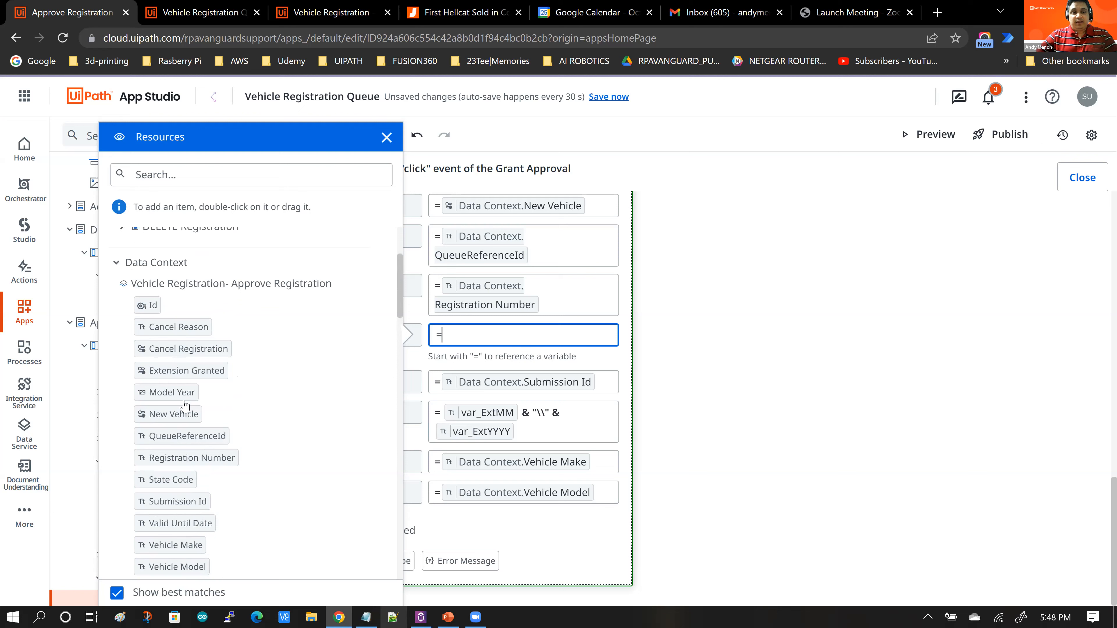
{"action": "scroll", "coordinate": [184, 408], "scroll_direction": "down", "scroll_amount": 1}
{"action": "left_click", "coordinate": [374, 348]}
{"action": "left_click_drag", "start_coordinate": [374, 349], "coordinate": [464, 343]}
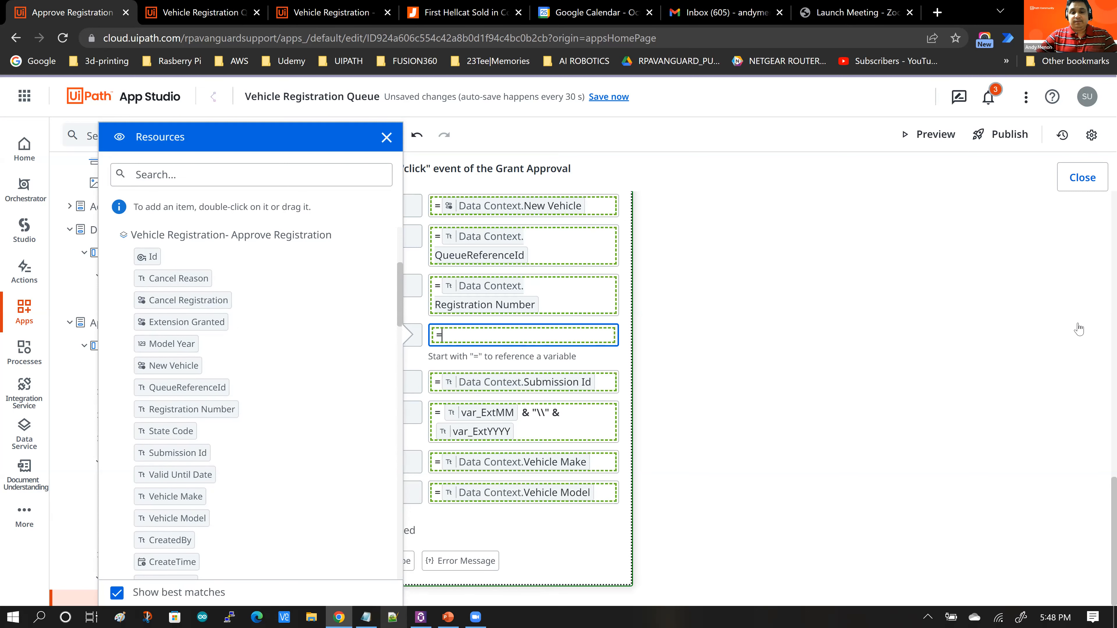
{"action": "left_click", "coordinate": [908, 318]}
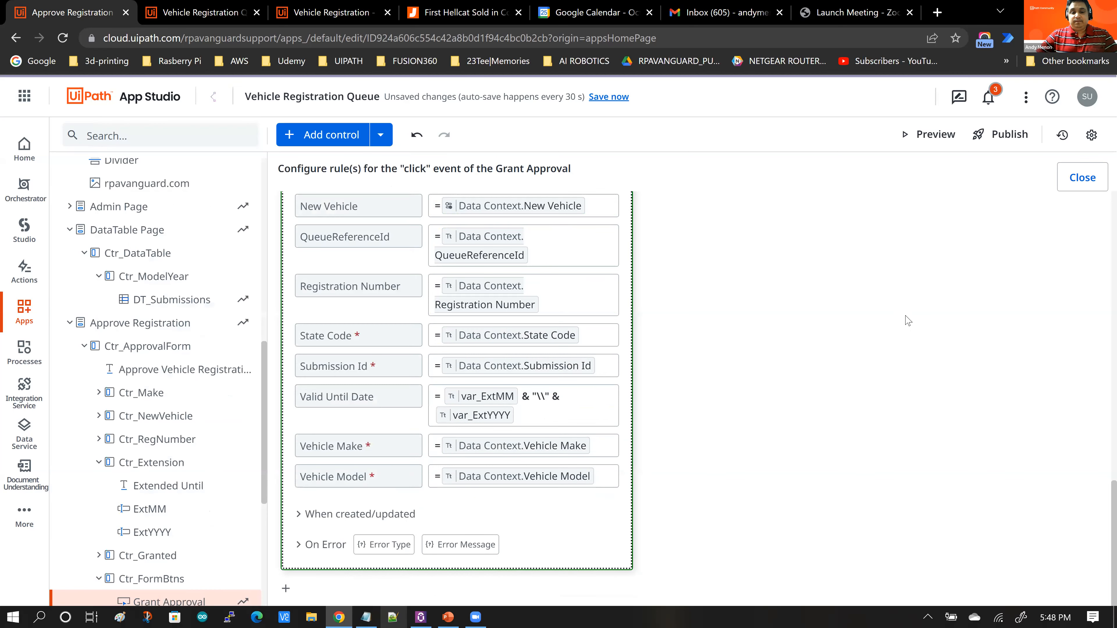
Step: Review the rule's When created/updated actions, then close the Grant Approval rule editor
{"action": "left_click", "coordinate": [300, 514]}
{"action": "scroll", "coordinate": [727, 421], "scroll_direction": "down", "scroll_amount": 5}
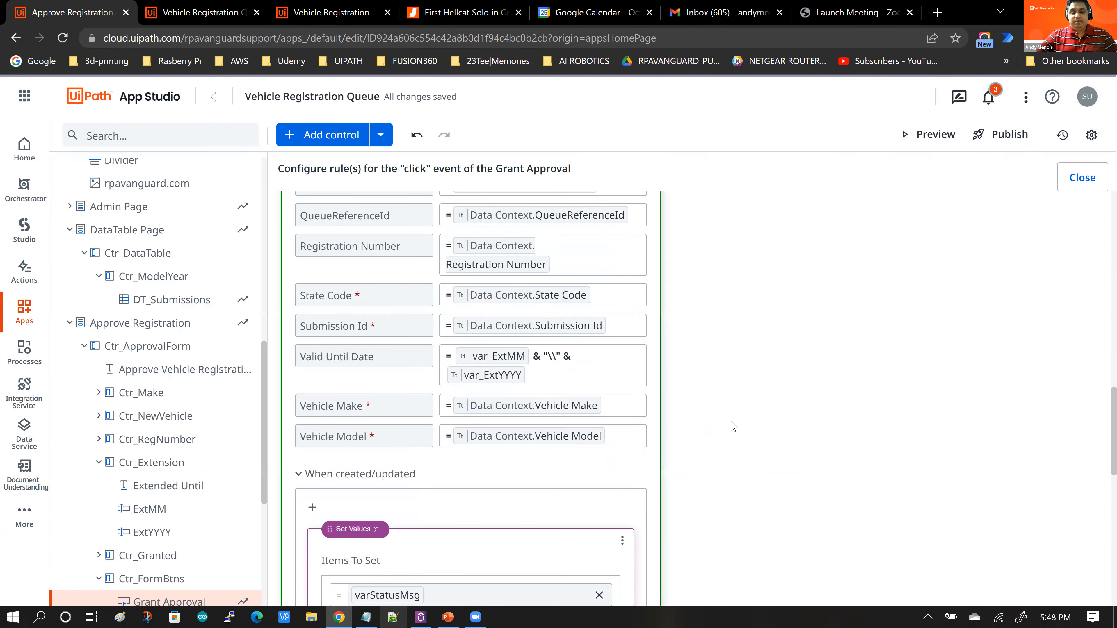
{"action": "scroll", "coordinate": [732, 429], "scroll_direction": "down", "scroll_amount": 4}
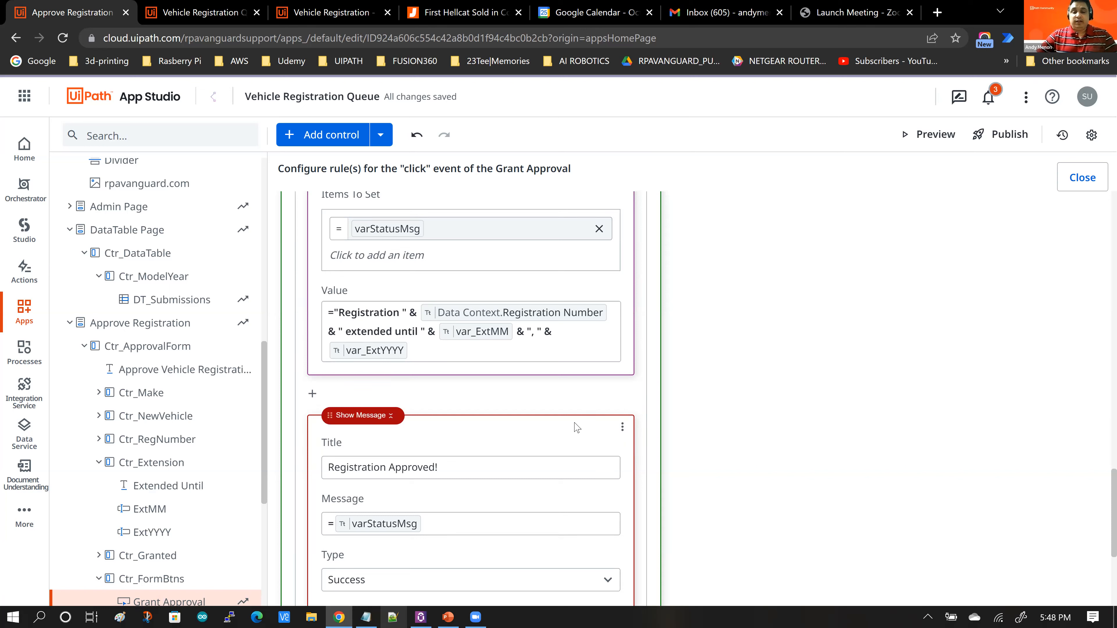
{"action": "left_click", "coordinate": [1083, 181]}
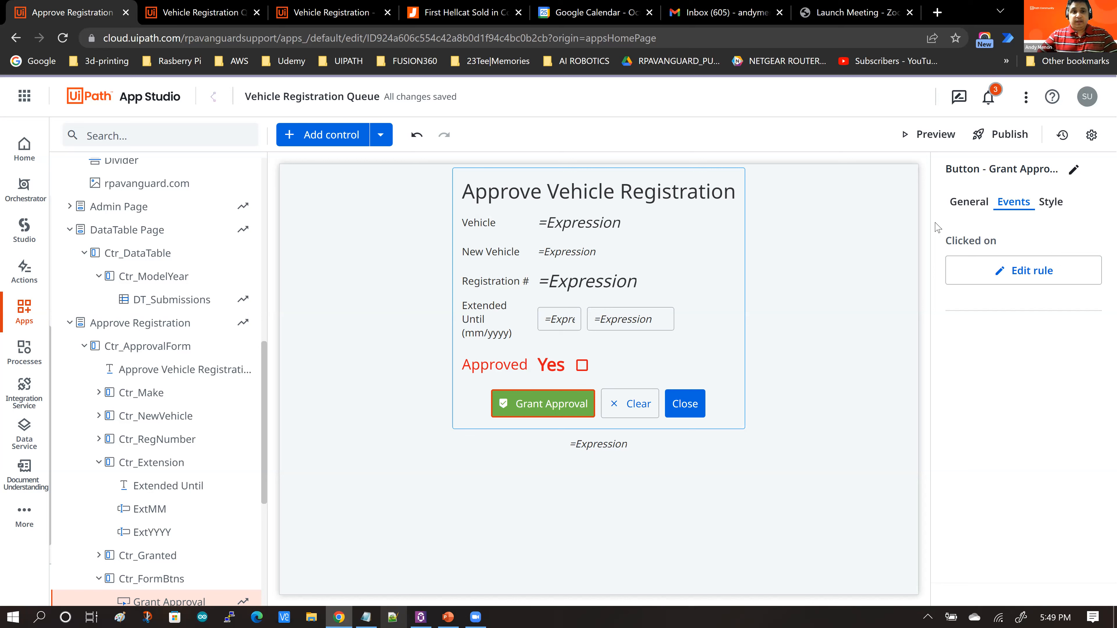
Step: Switch to the running app and toggle Show Pending Approvals on and off to compare the listed registrations
{"action": "left_click", "coordinate": [194, 13]}
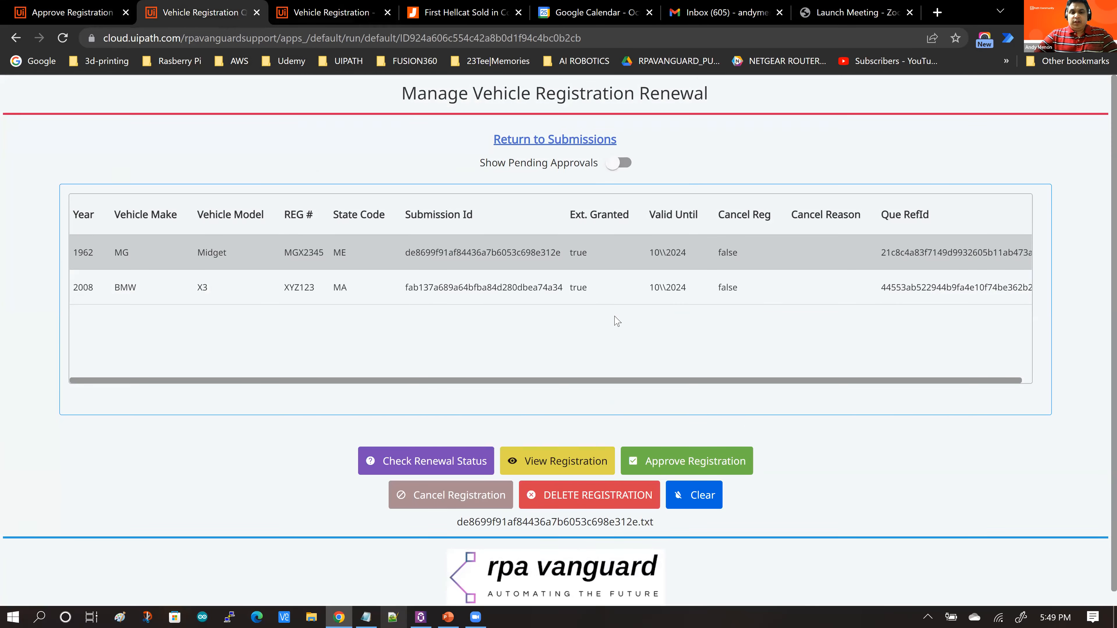
{"action": "scroll", "coordinate": [617, 322], "scroll_direction": "down", "scroll_amount": 1}
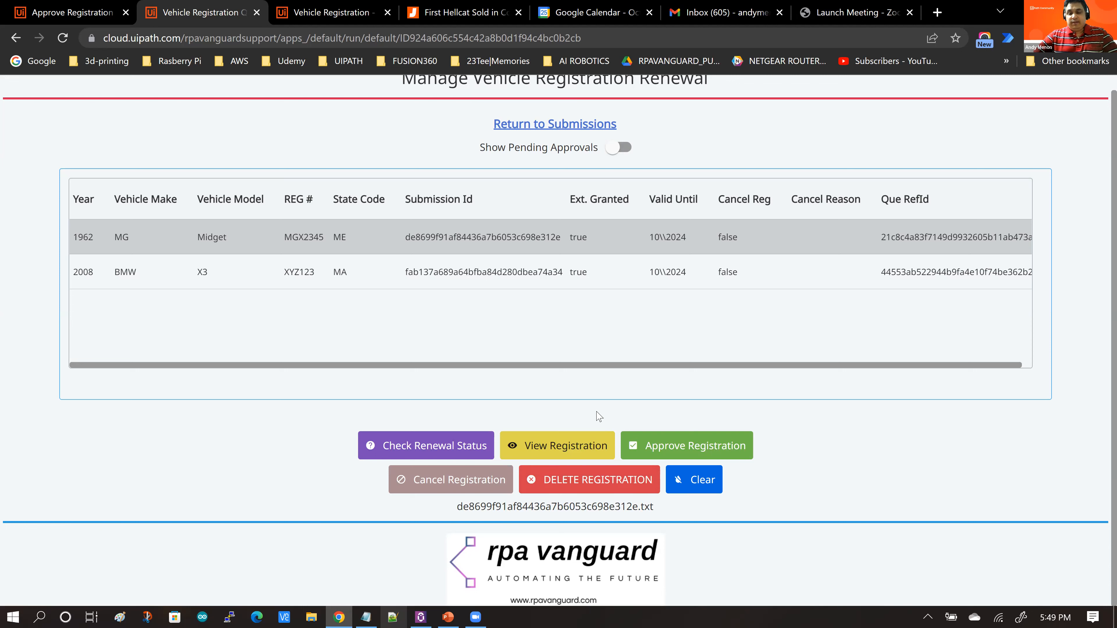
{"action": "left_click", "coordinate": [626, 149]}
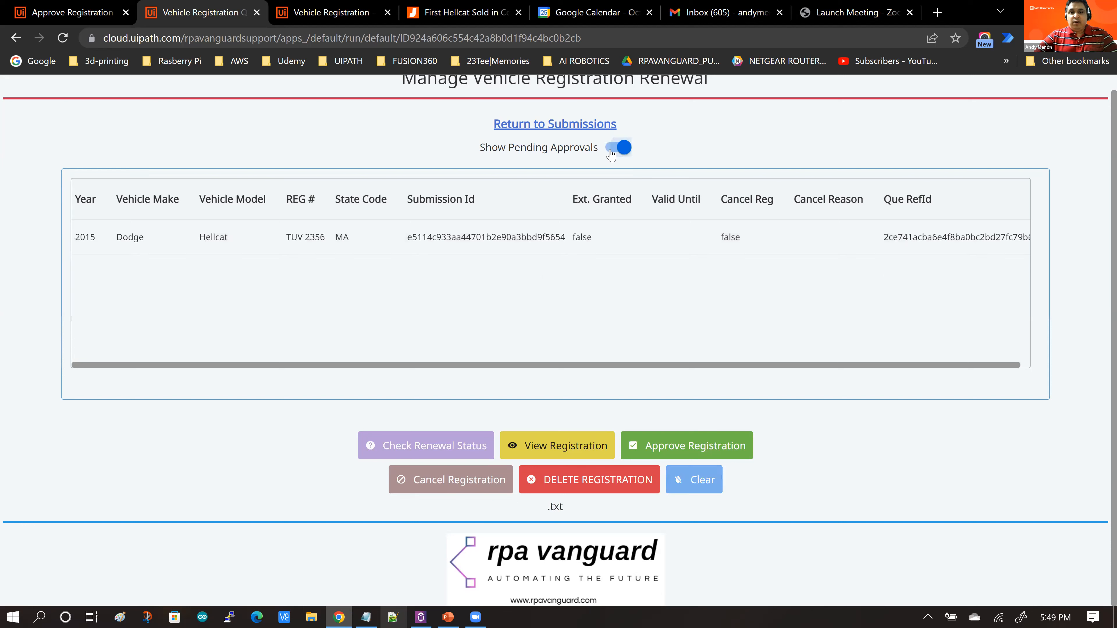
{"action": "left_click", "coordinate": [611, 150]}
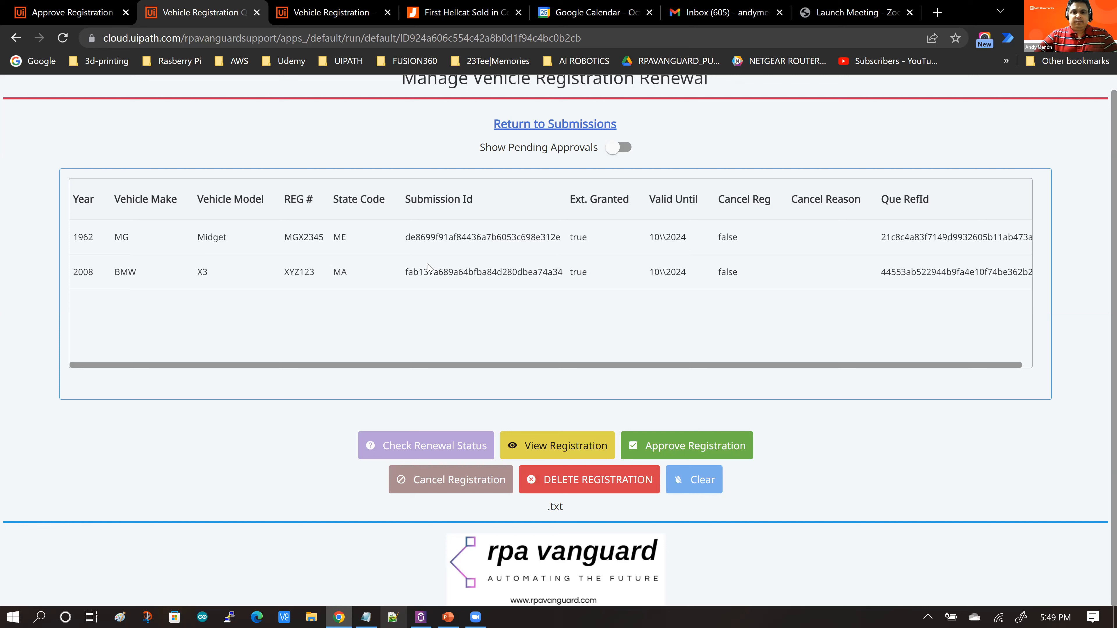
Step: Cancel the 1962 MG Midget registration with the reason 'Vehicle is permanent Musueum Display' and close the dialog
{"action": "left_click", "coordinate": [423, 243]}
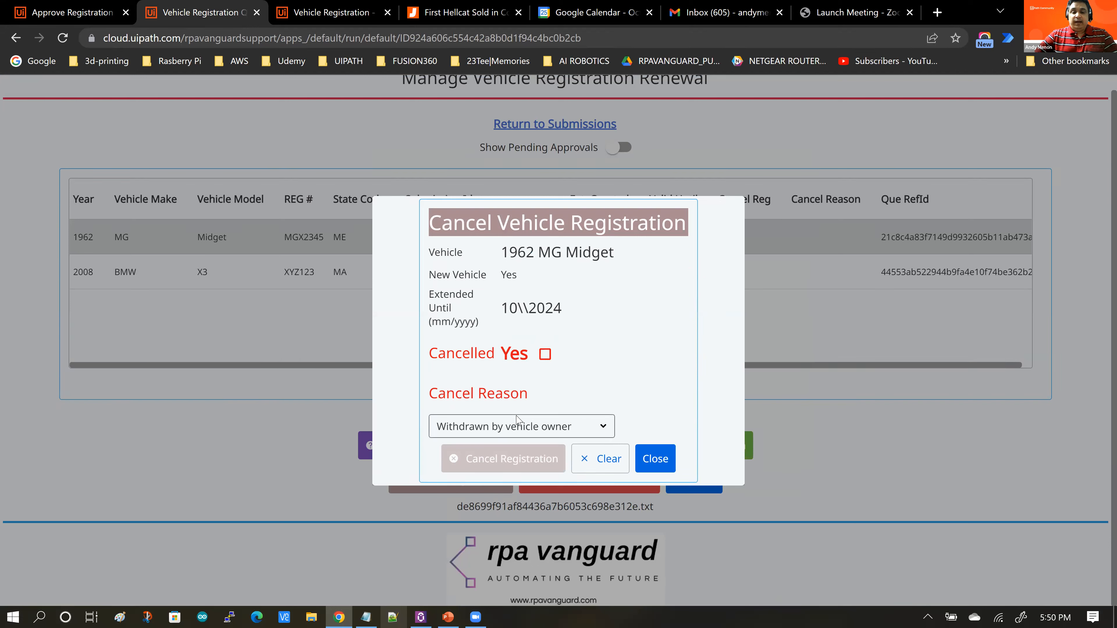
{"action": "left_click", "coordinate": [517, 432]}
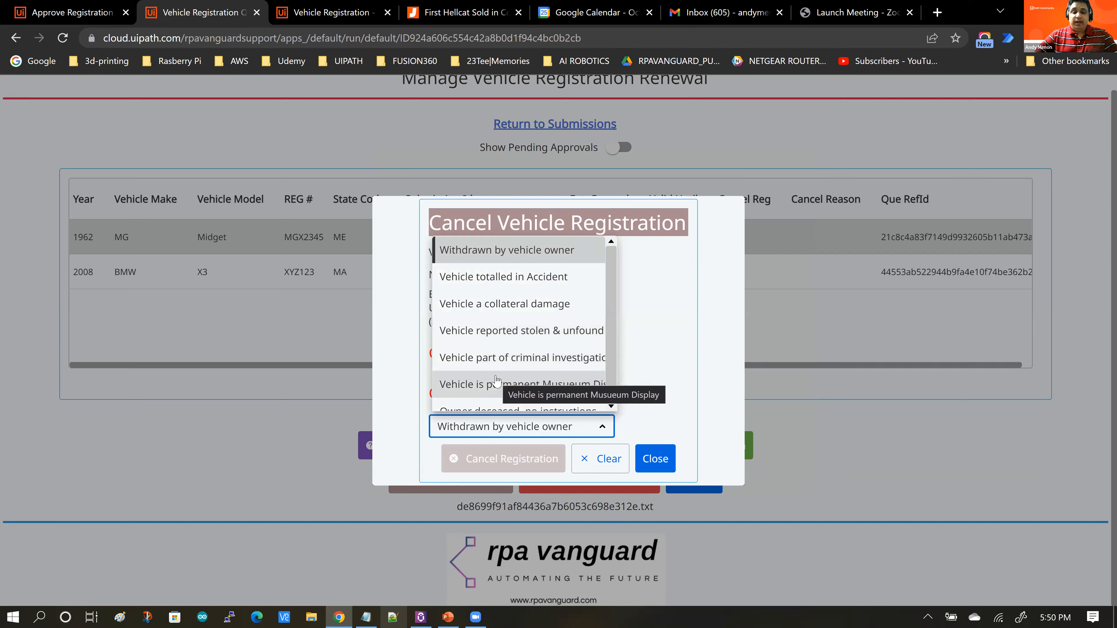
{"action": "scroll", "coordinate": [555, 392], "scroll_direction": "down", "scroll_amount": 1}
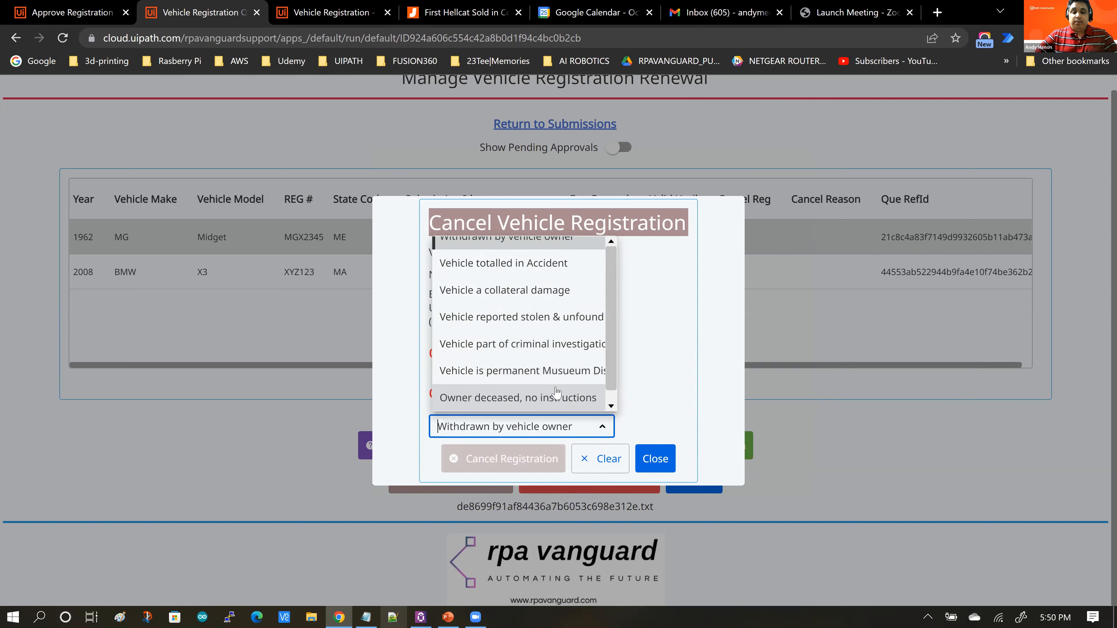
{"action": "left_click", "coordinate": [510, 378]}
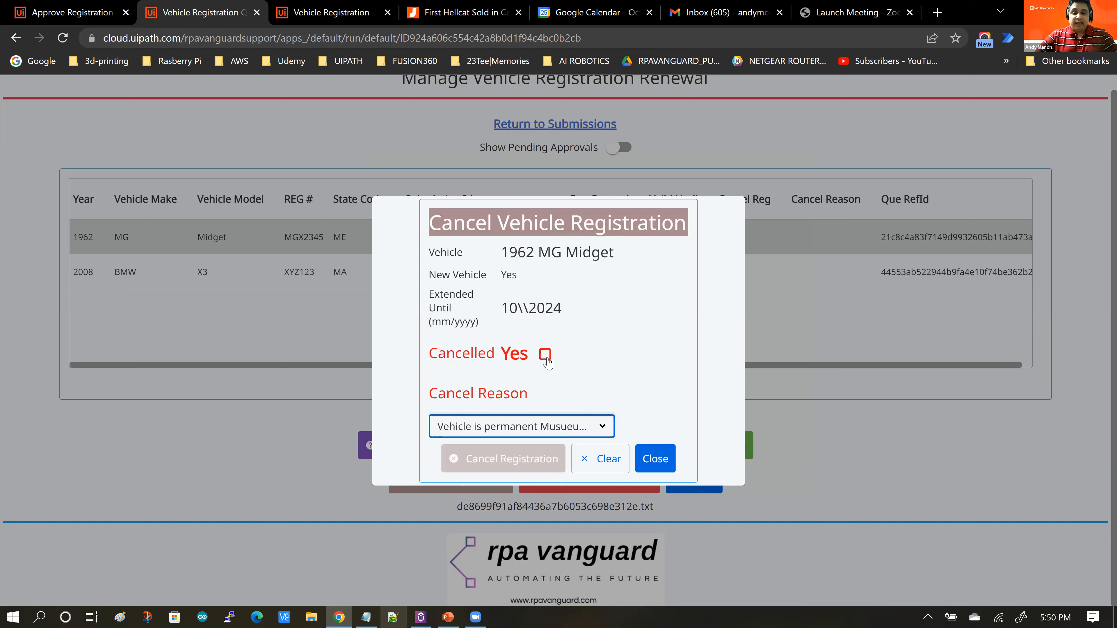
{"action": "left_click", "coordinate": [618, 361]}
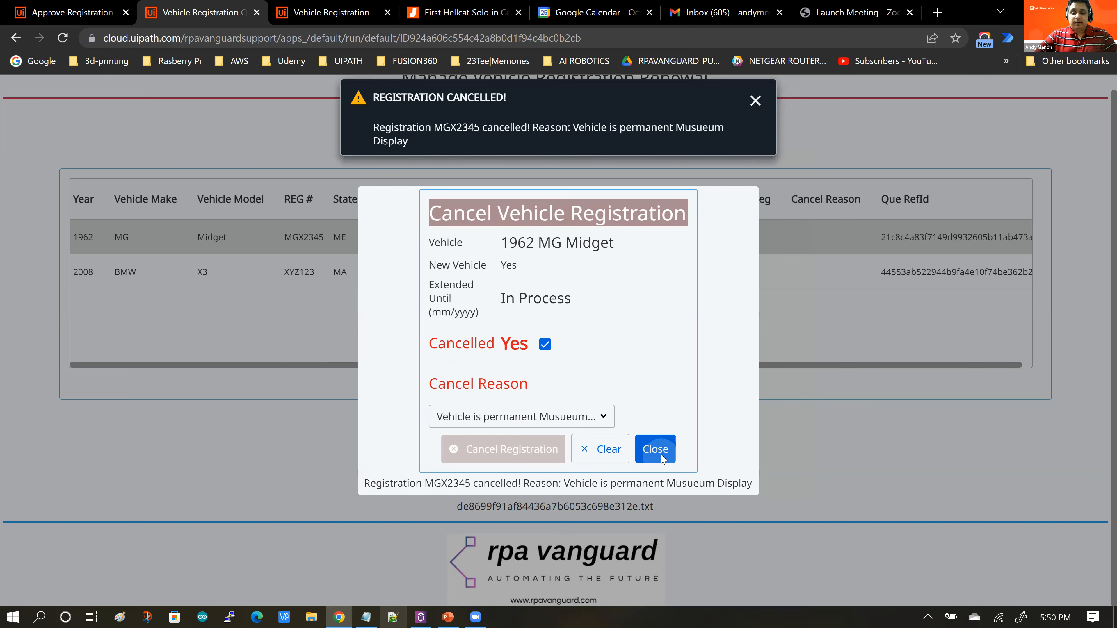
{"action": "left_click", "coordinate": [662, 456]}
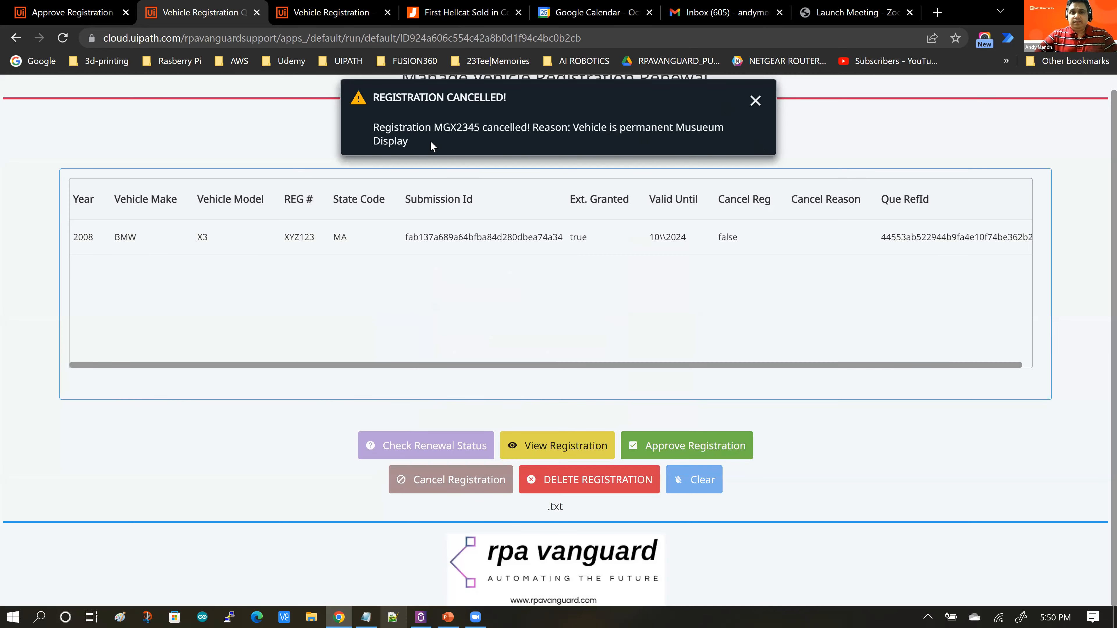
{"action": "left_click", "coordinate": [755, 101]}
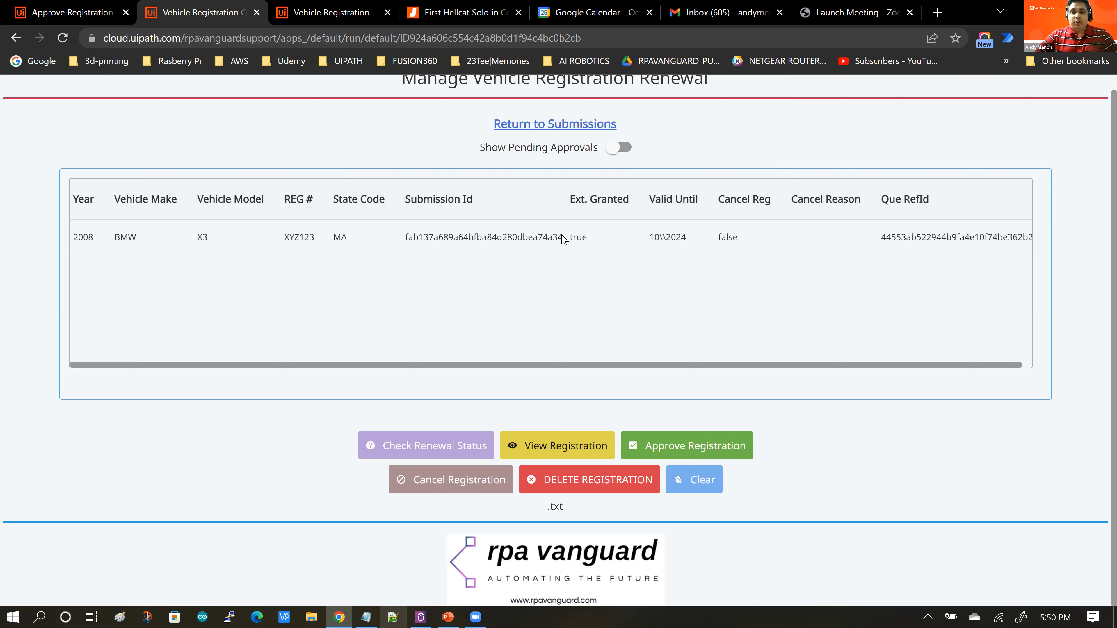
Step: Show pending approvals and open the delete dialog for the uncancelled 2015 Dodge Hellcat registration, then close it
{"action": "left_click", "coordinate": [621, 149]}
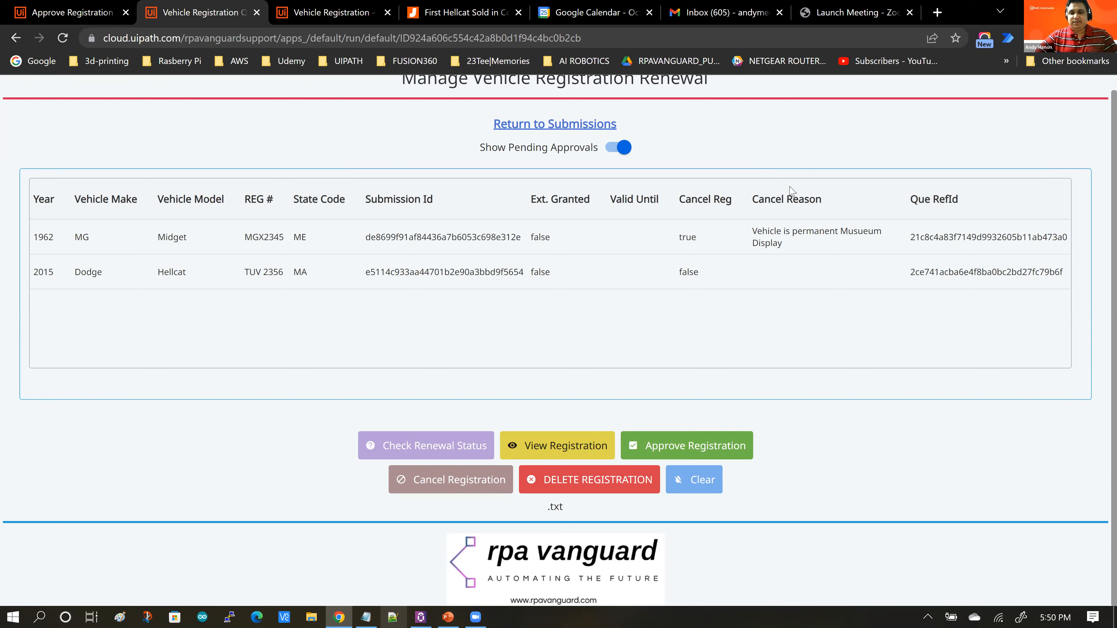
{"action": "left_click", "coordinate": [531, 240]}
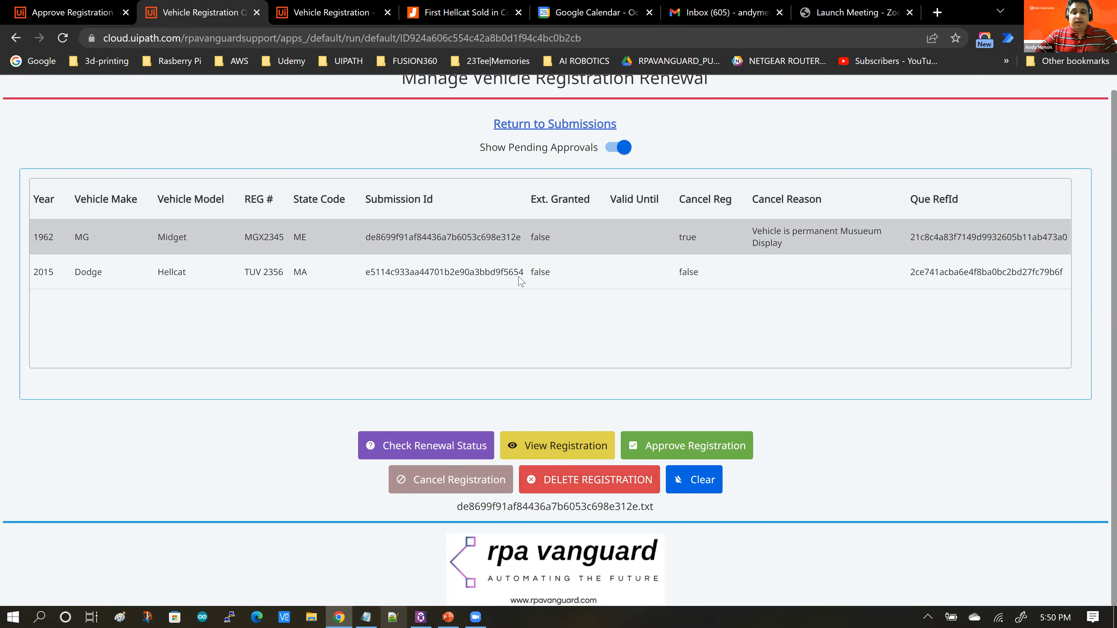
{"action": "left_click", "coordinate": [466, 275]}
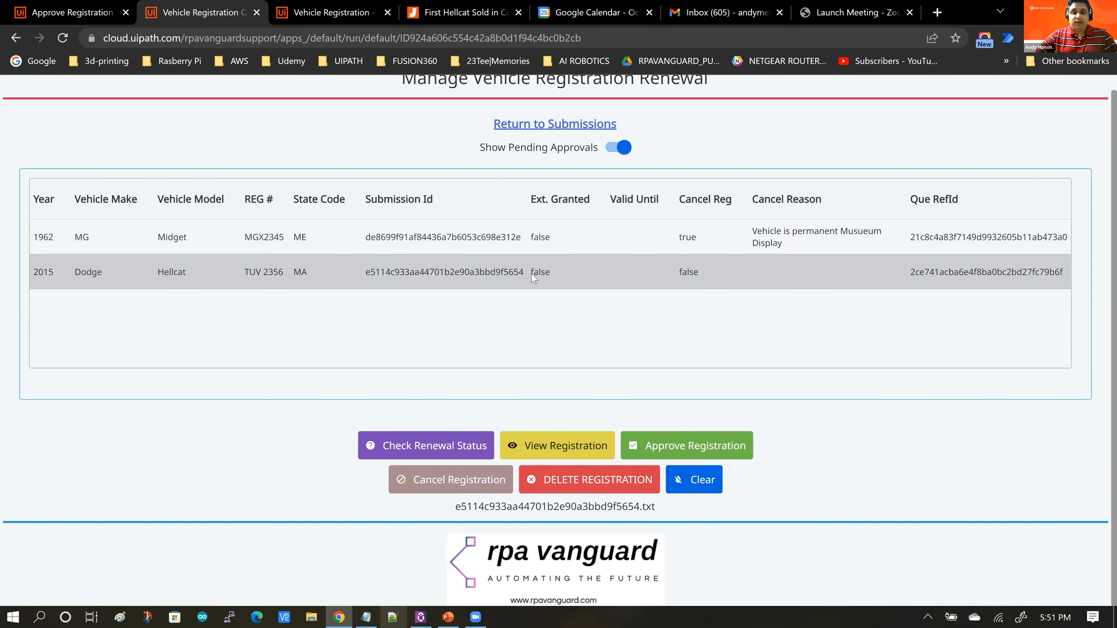
{"action": "left_click", "coordinate": [605, 485]}
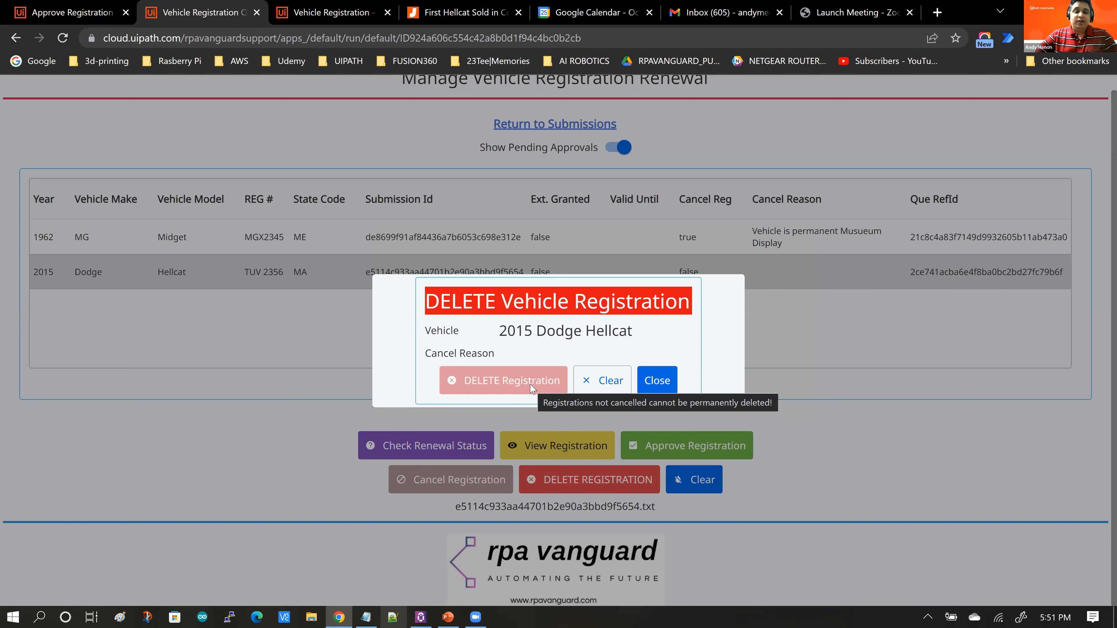
{"action": "left_click", "coordinate": [657, 380]}
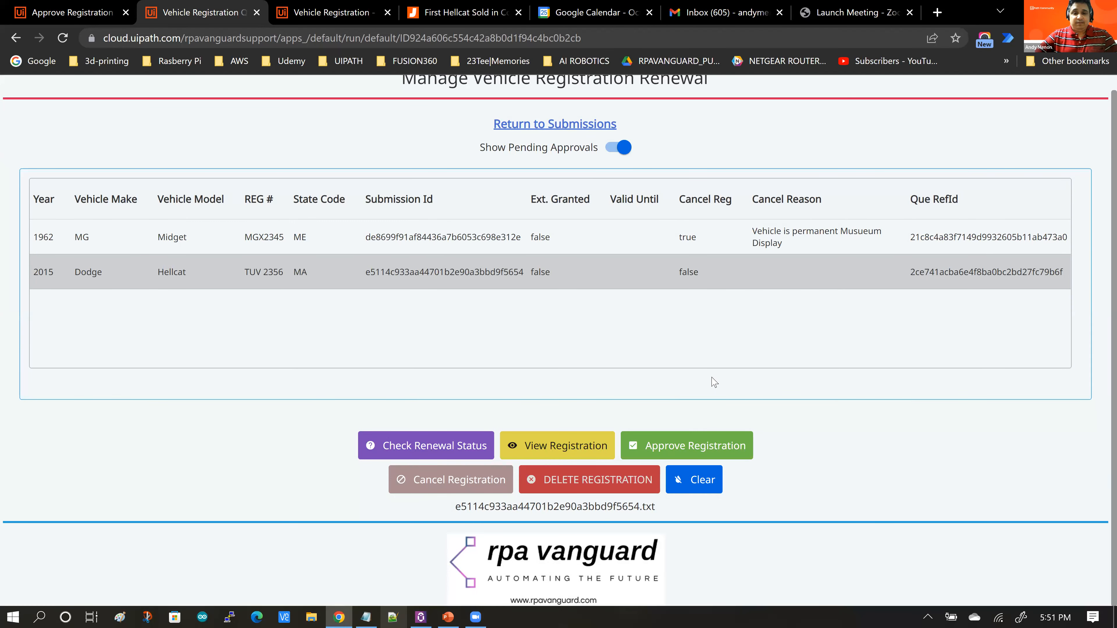
Step: Permanently delete the cancelled 1962 MG Midget registration and close the delete dialog
{"action": "left_click", "coordinate": [684, 243]}
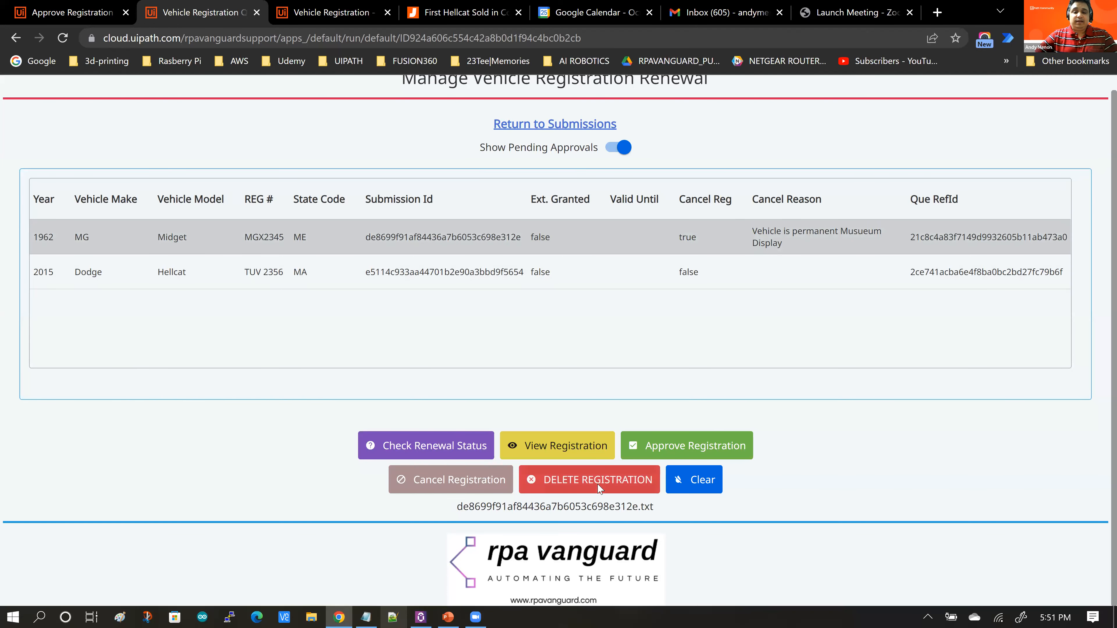
{"action": "left_click", "coordinate": [583, 480]}
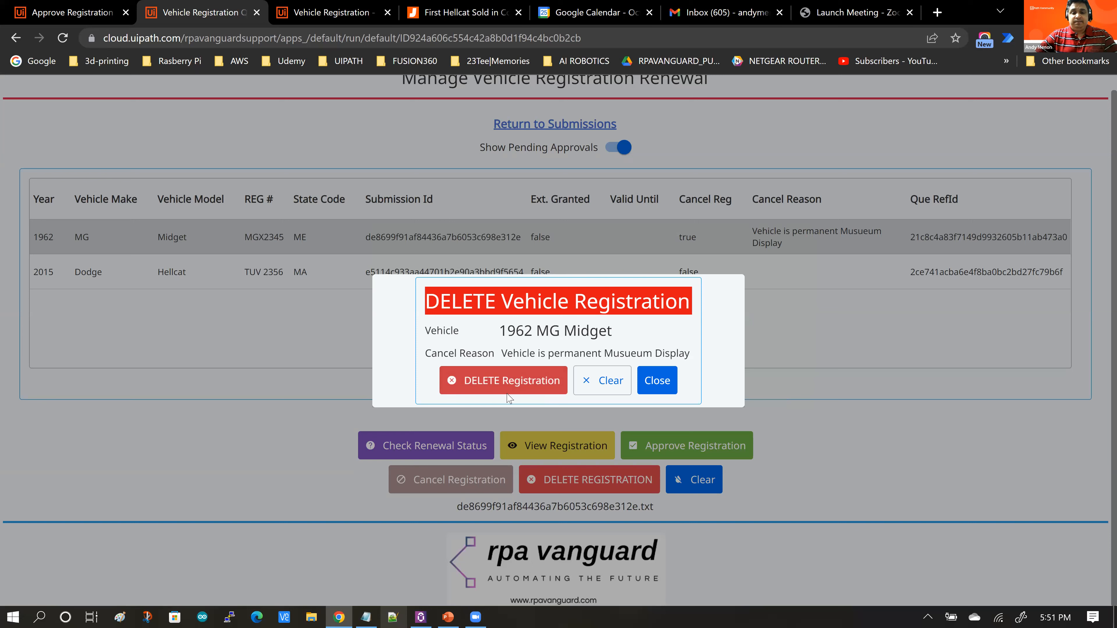
{"action": "left_click", "coordinate": [502, 384]}
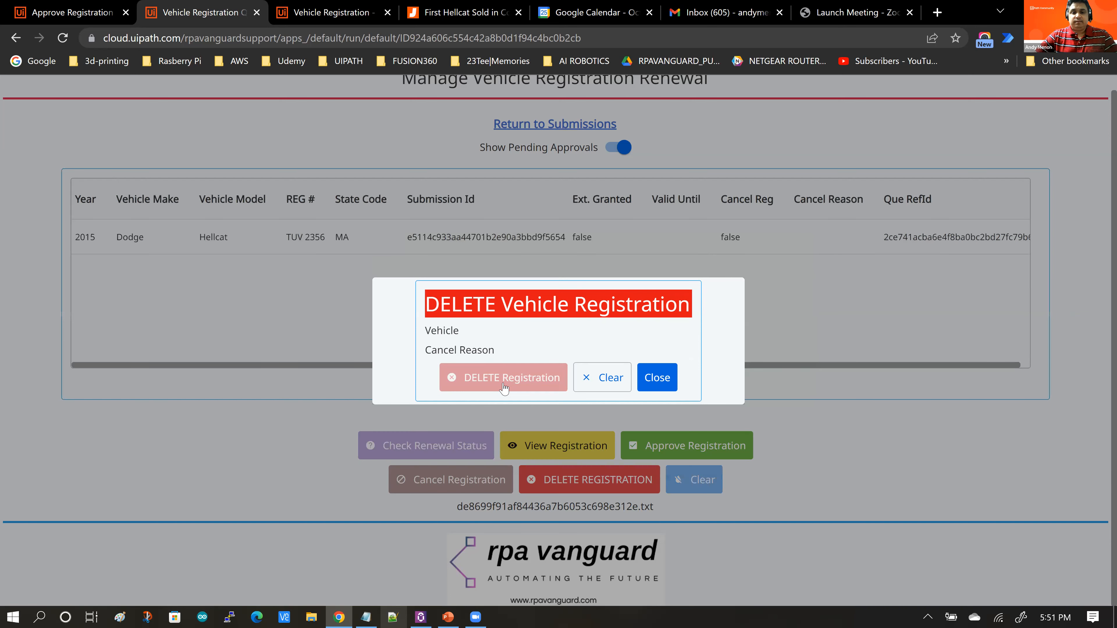
{"action": "left_click", "coordinate": [597, 384]}
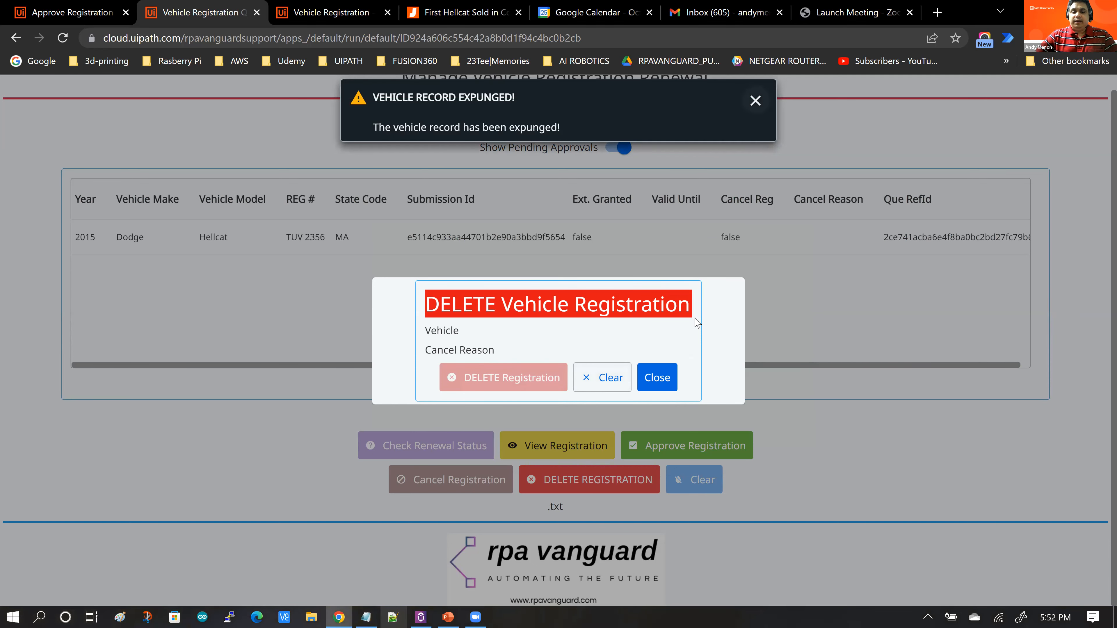
{"action": "left_click", "coordinate": [605, 245]}
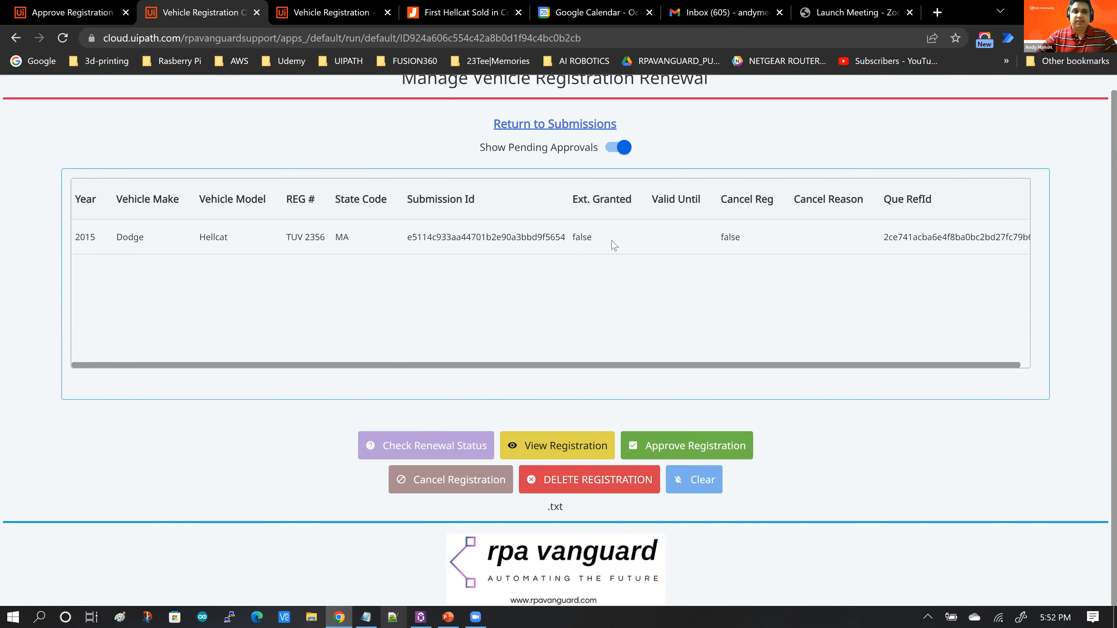
Step: Return to the app designer and select the DELETE Registration button on the DELETE Registration page
{"action": "left_click", "coordinate": [96, 22]}
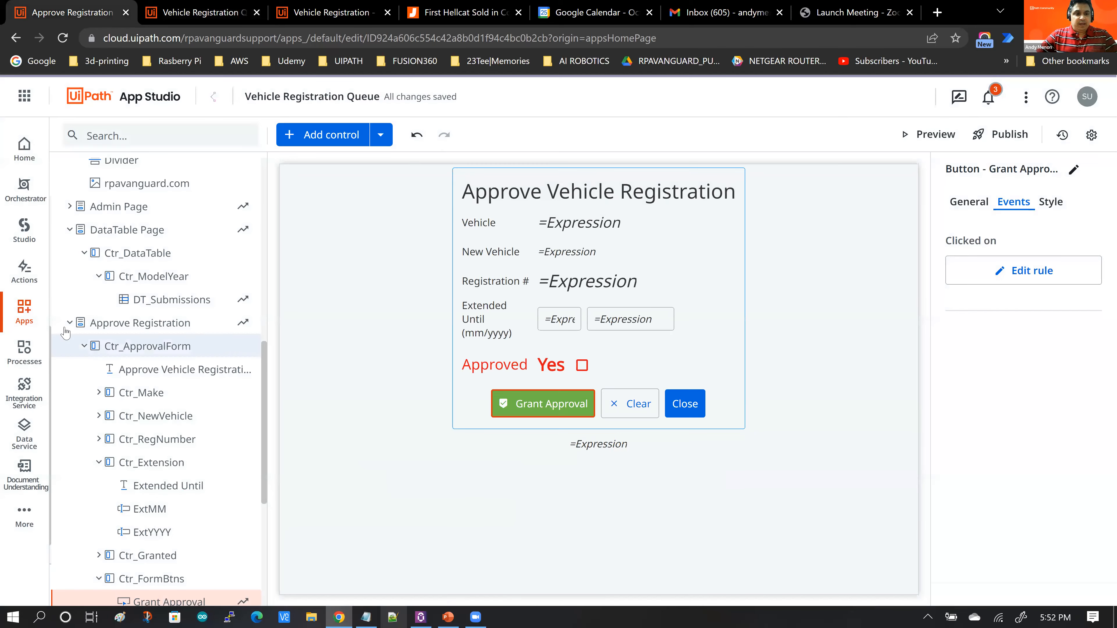
{"action": "left_click", "coordinate": [125, 336]}
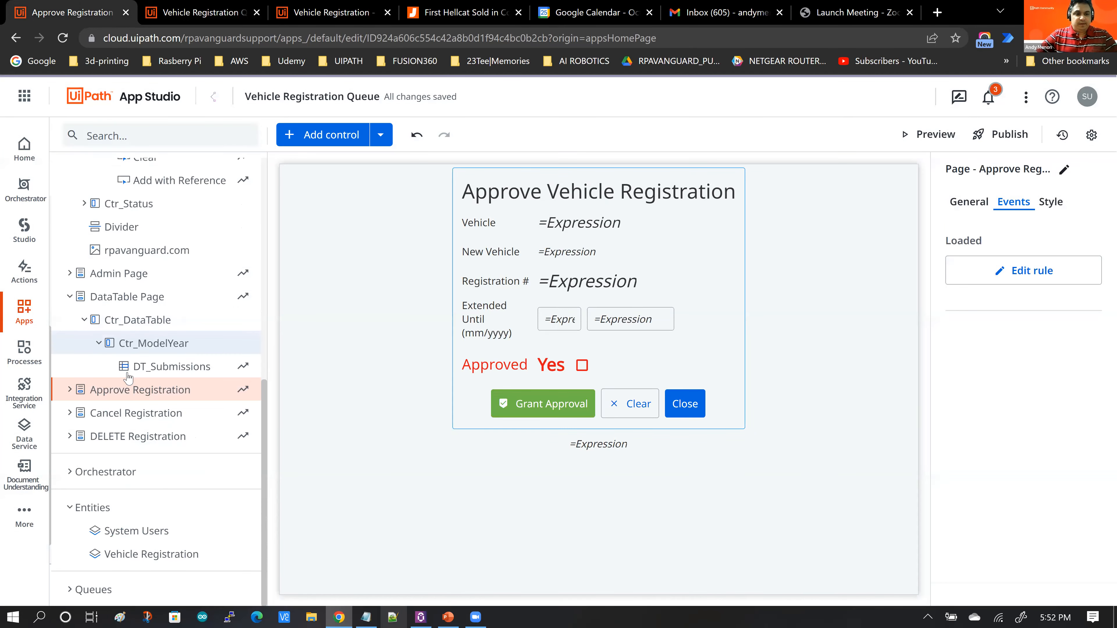
{"action": "key", "text": "Down"}
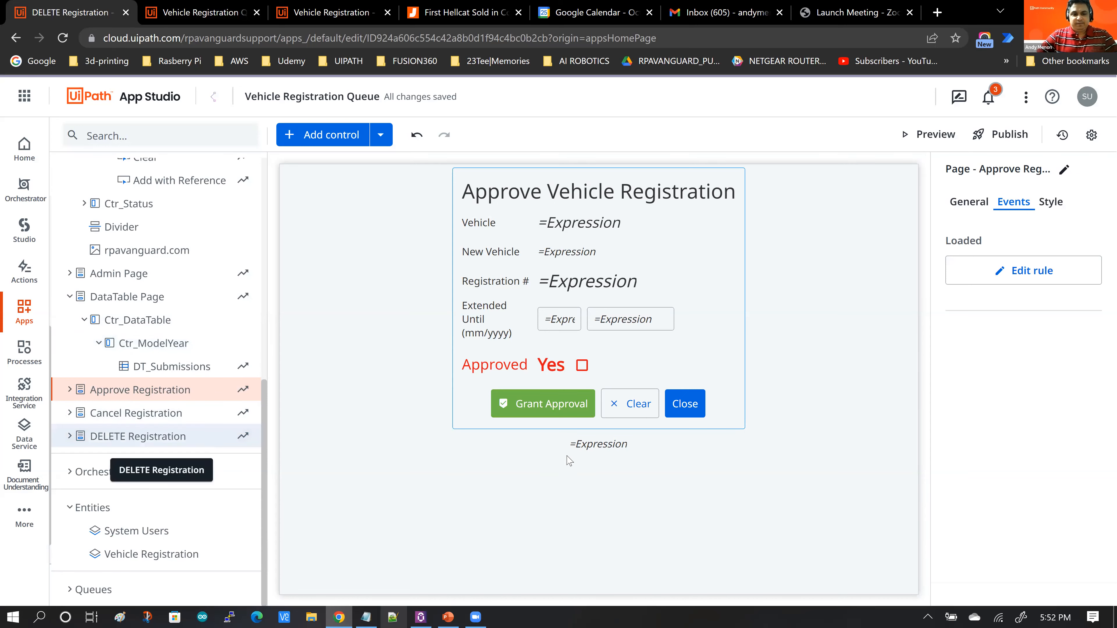
{"action": "key", "text": "Right"}
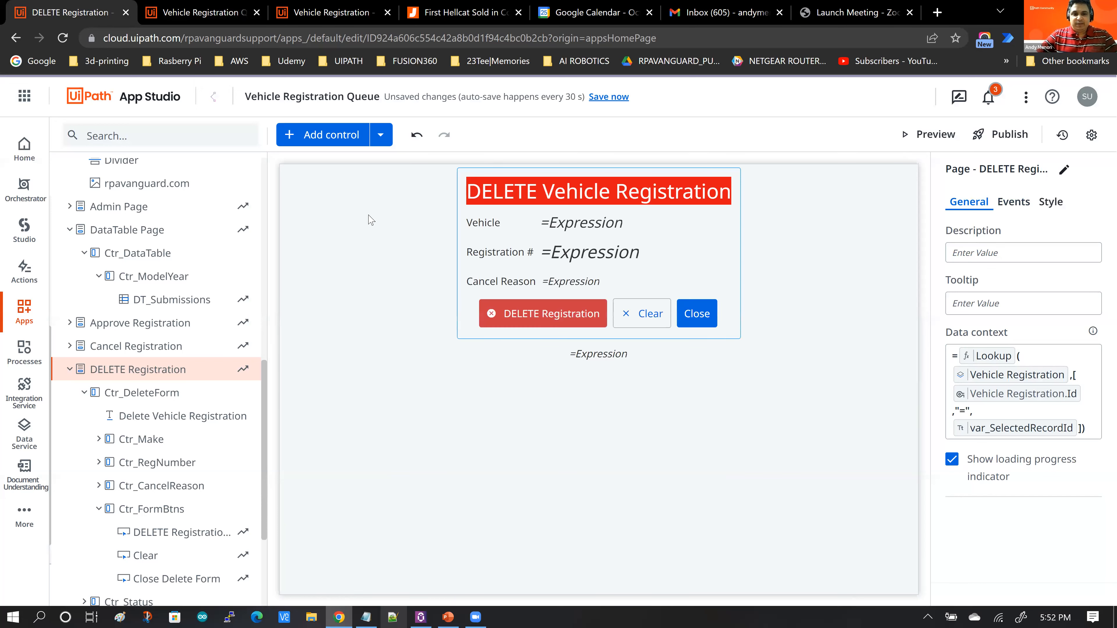
{"action": "left_click", "coordinate": [327, 244]}
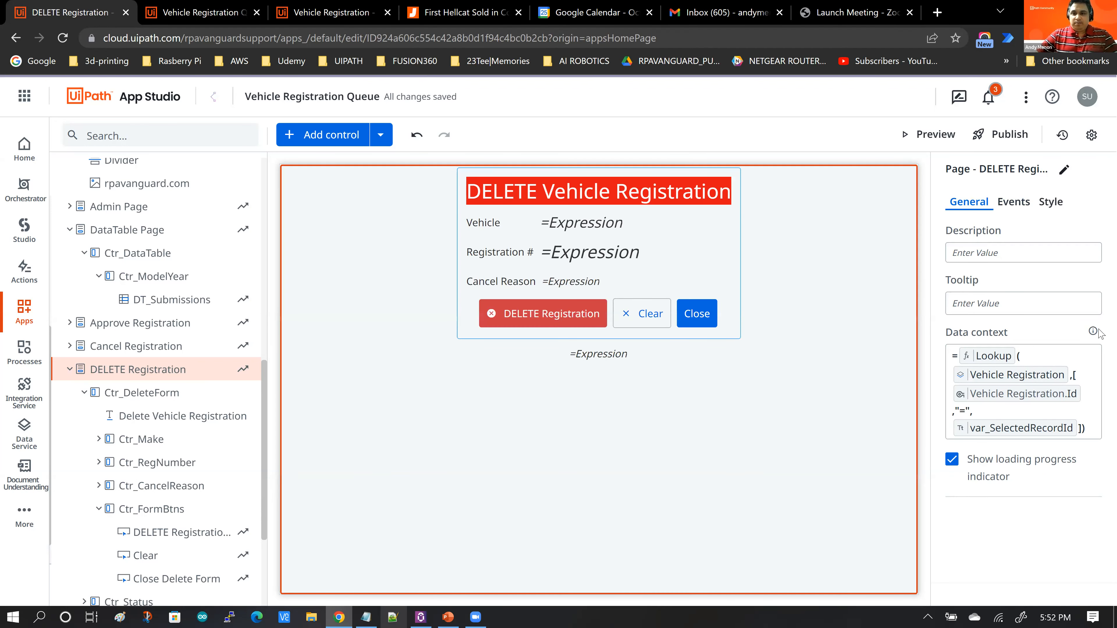
{"action": "left_click", "coordinate": [566, 317]}
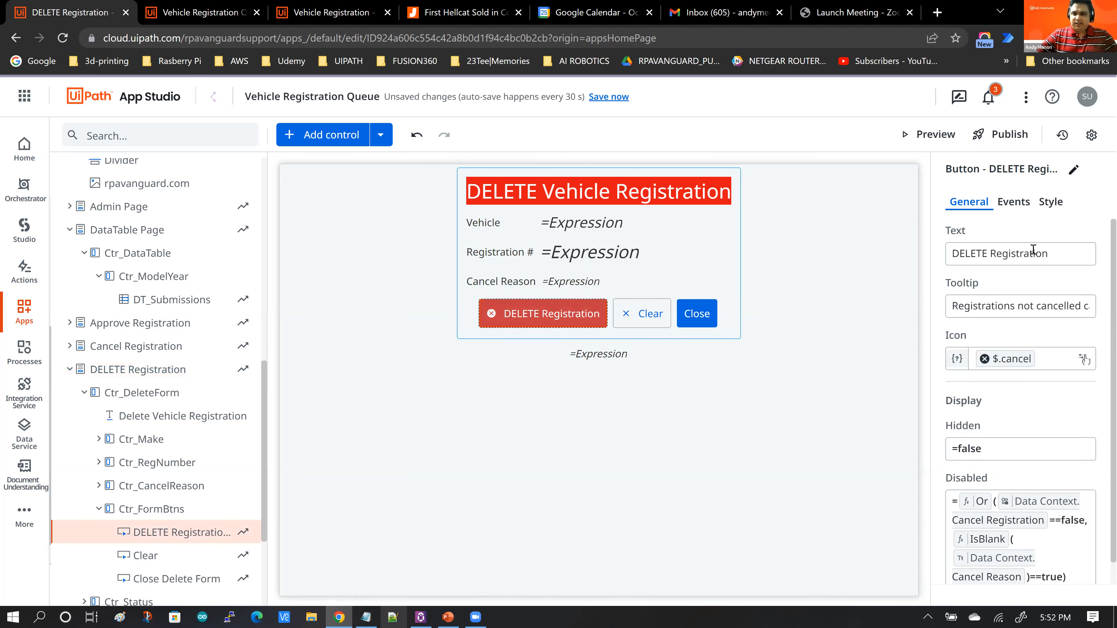
Step: Open the click-event rules of the DELETE Registration button and add a new Delete Entity Record rule above the existing one
{"action": "left_click", "coordinate": [1014, 201]}
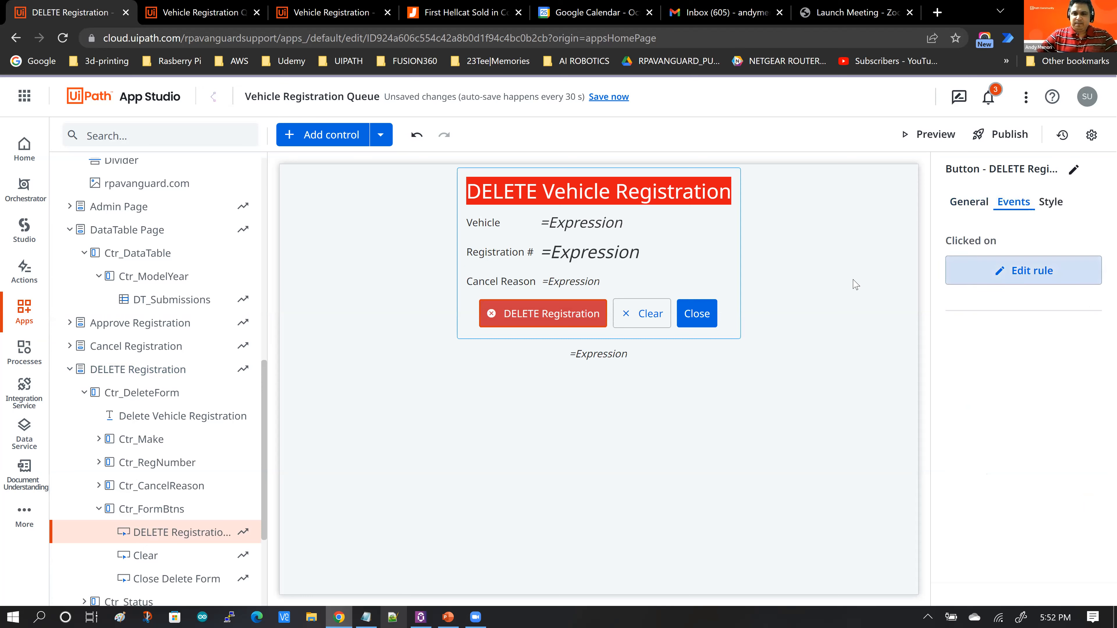
{"action": "left_click", "coordinate": [1094, 276]}
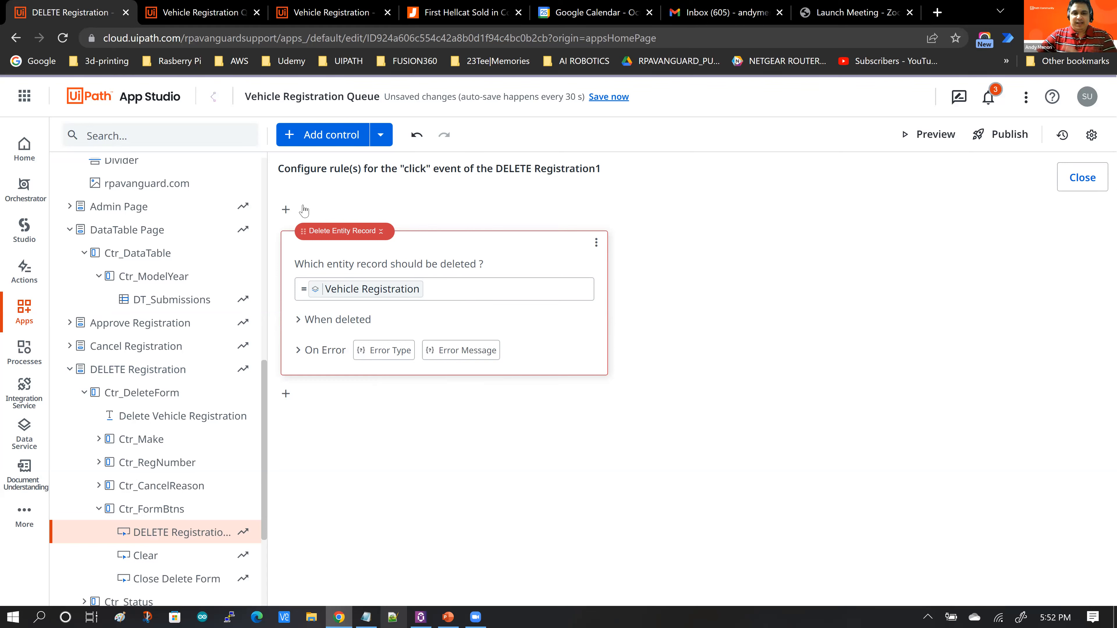
{"action": "left_click", "coordinate": [286, 210]}
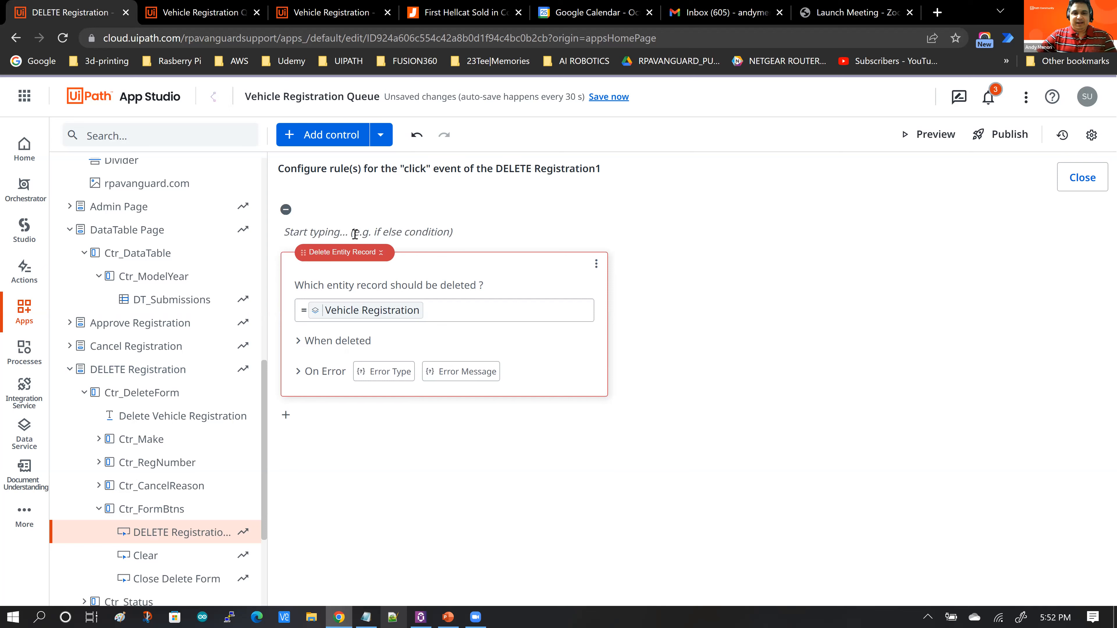
{"action": "left_click", "coordinate": [355, 234]}
{"action": "type", "text": "Delete"}
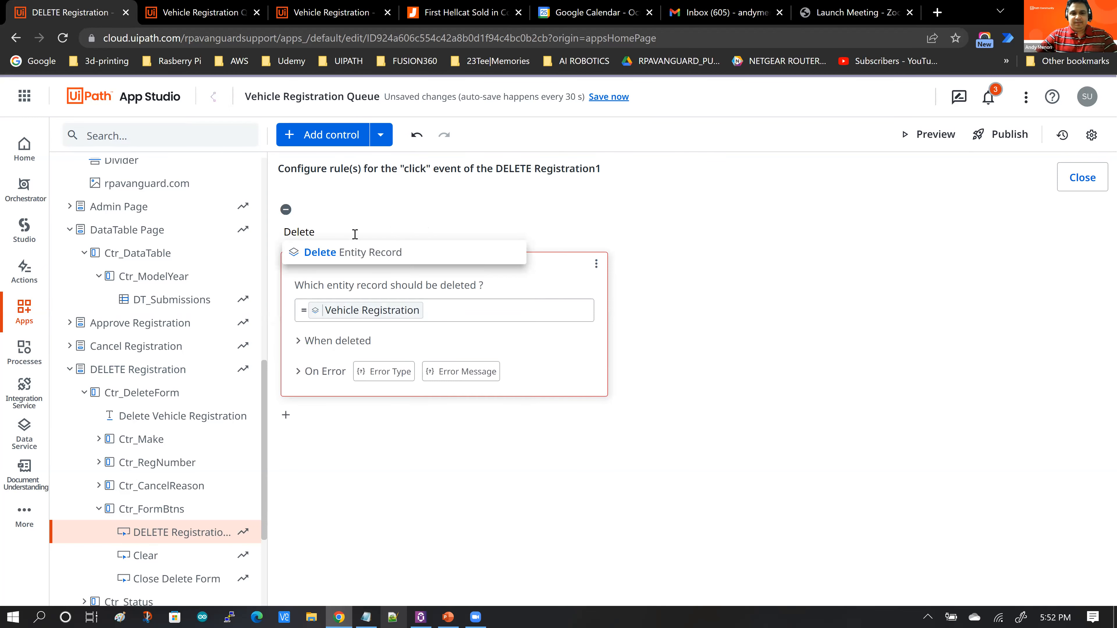
{"action": "left_click", "coordinate": [361, 250]}
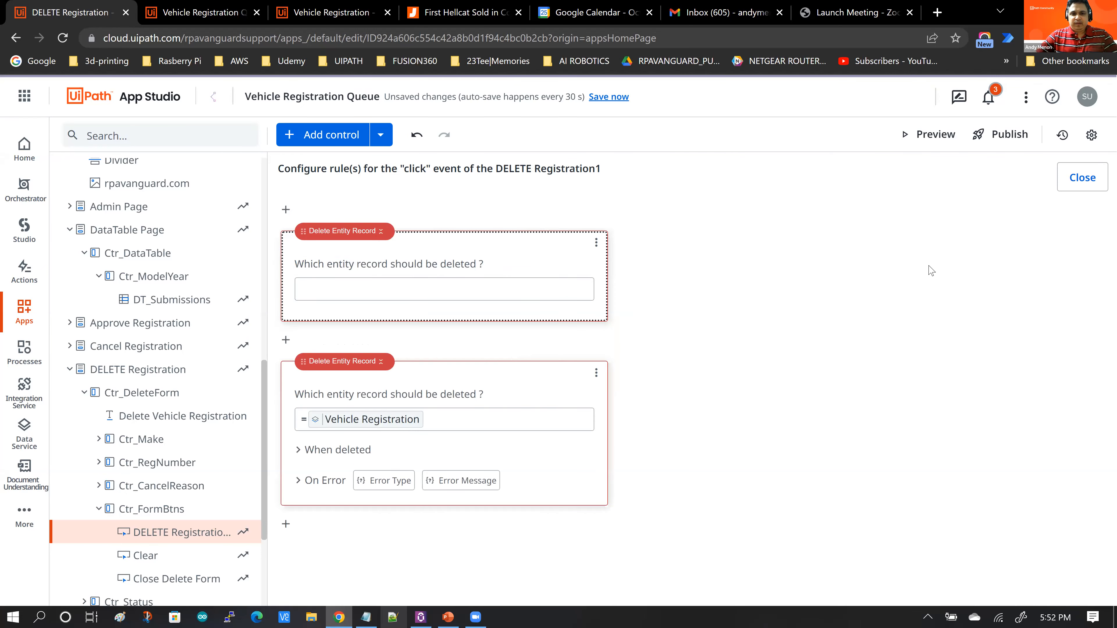
Step: Set the new rule's record to delete to the Vehicle Registration data context and close the rule editor
{"action": "left_click", "coordinate": [537, 293]}
{"action": "type", "text": "="}
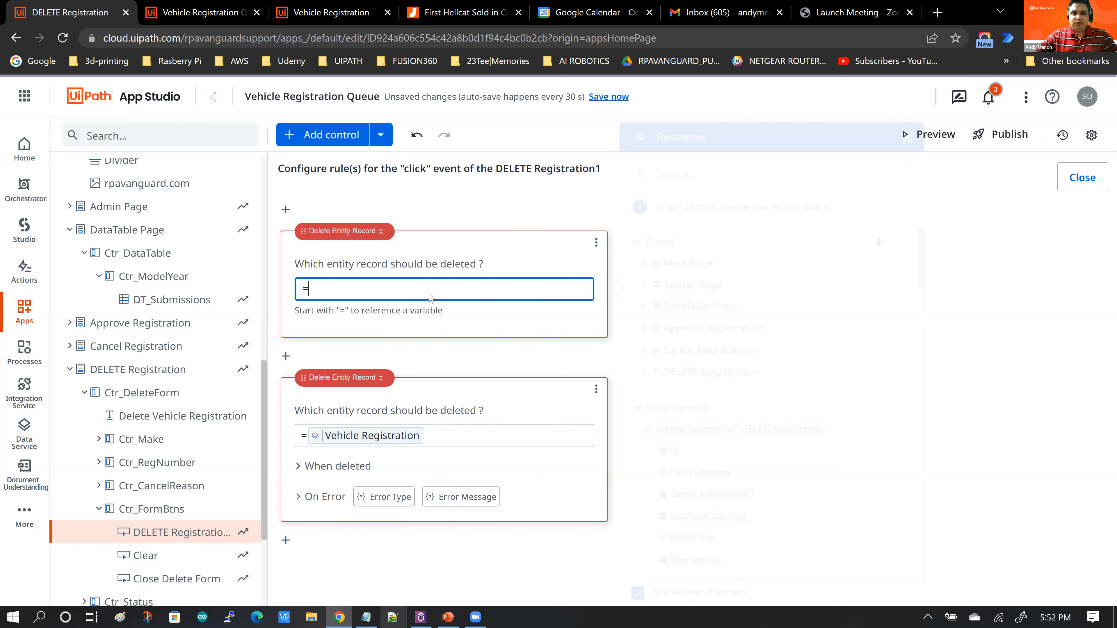
{"action": "scroll", "coordinate": [787, 341], "scroll_direction": "down", "scroll_amount": 2}
{"action": "scroll", "coordinate": [787, 341], "scroll_direction": "down", "scroll_amount": 2}
{"action": "left_click_drag", "start_coordinate": [723, 286], "coordinate": [535, 293]}
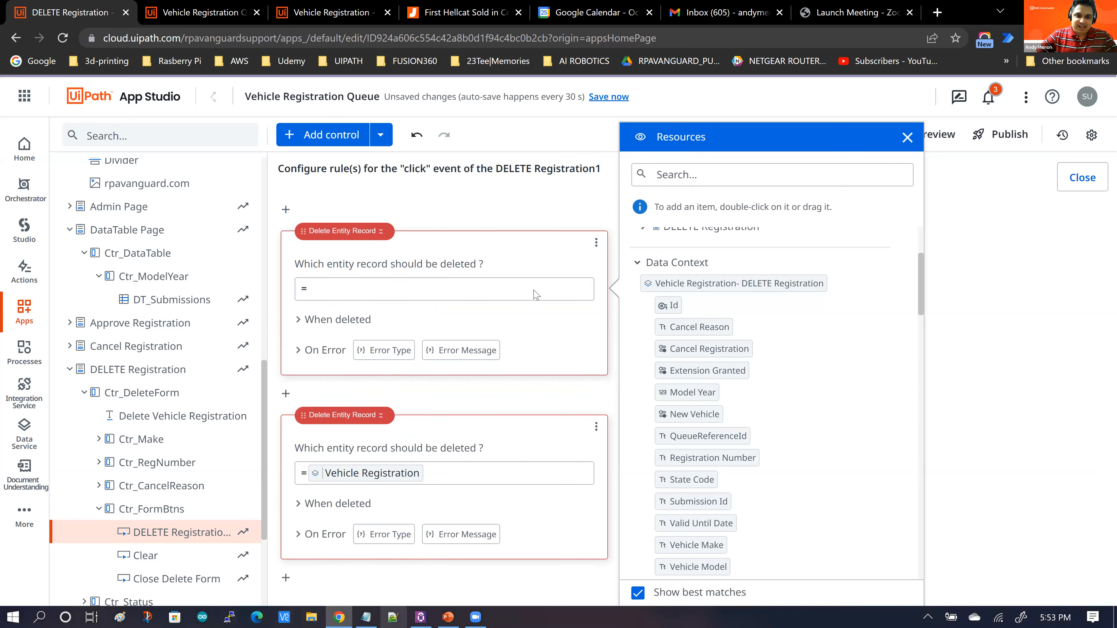
{"action": "double_click", "coordinate": [666, 286]}
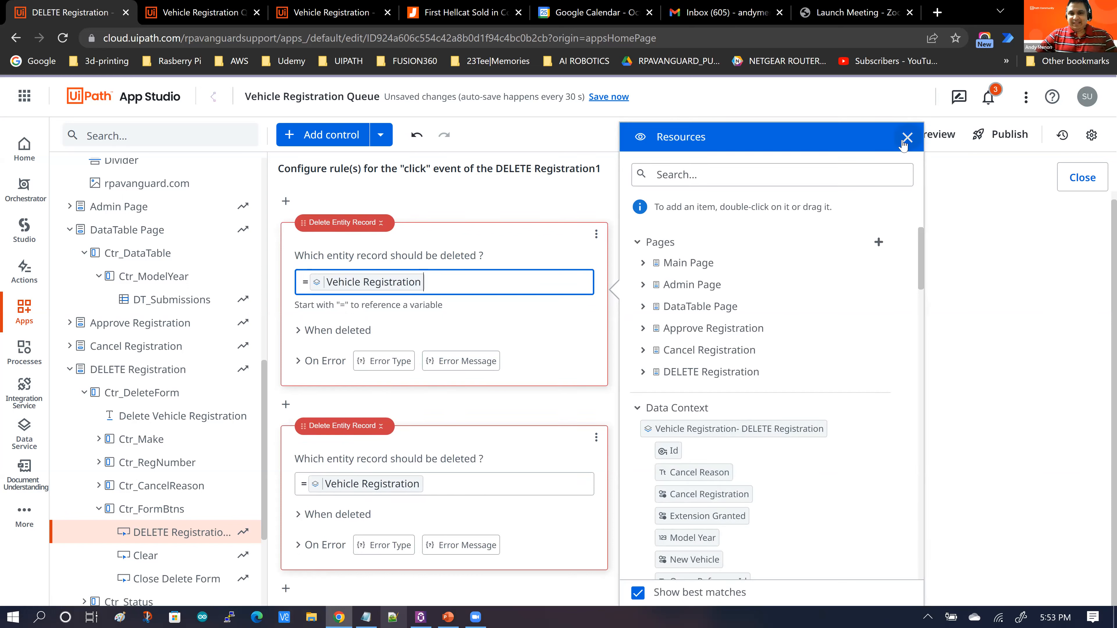
{"action": "left_click", "coordinate": [976, 240]}
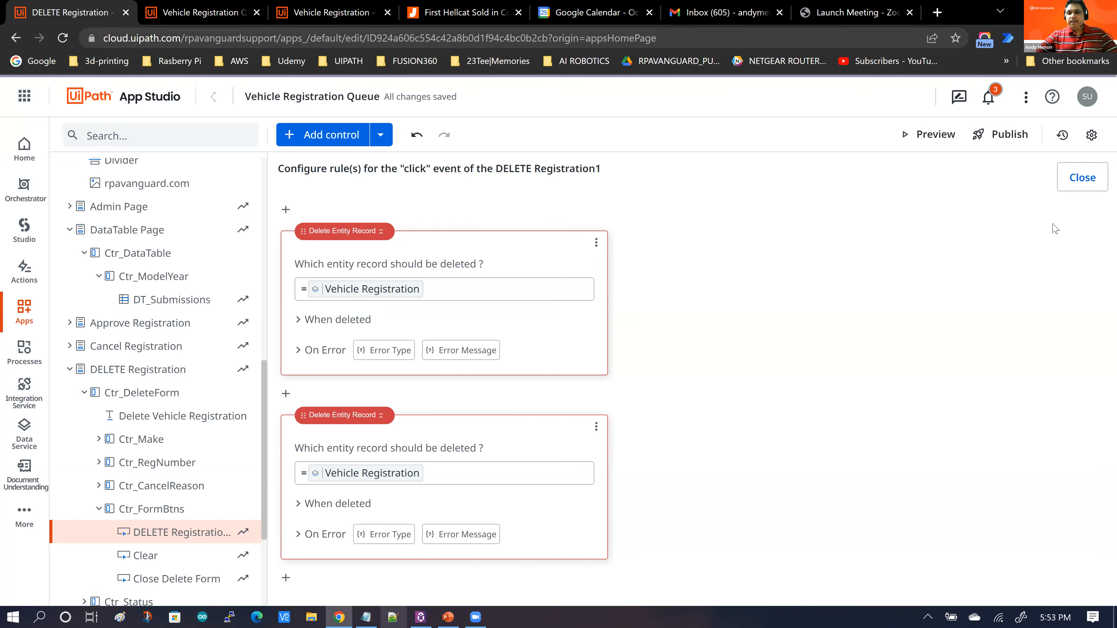
{"action": "left_click", "coordinate": [596, 242]}
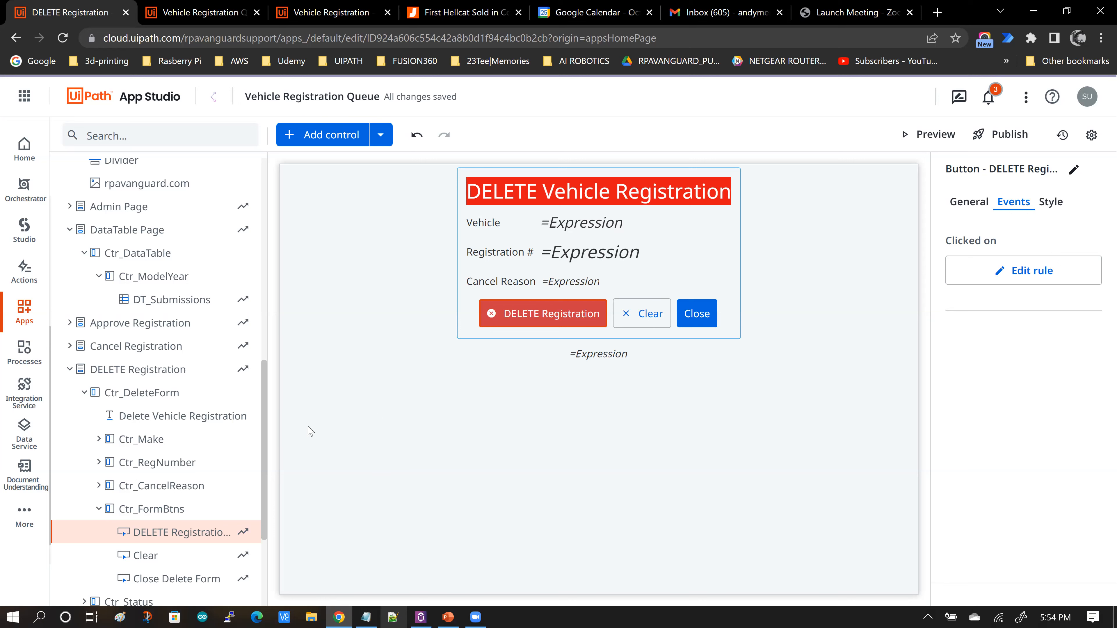
Step: Switch to the running app and select the 2015 Dodge Hellcat pending registration
{"action": "left_click_drag", "start_coordinate": [264, 396], "coordinate": [268, 175]}
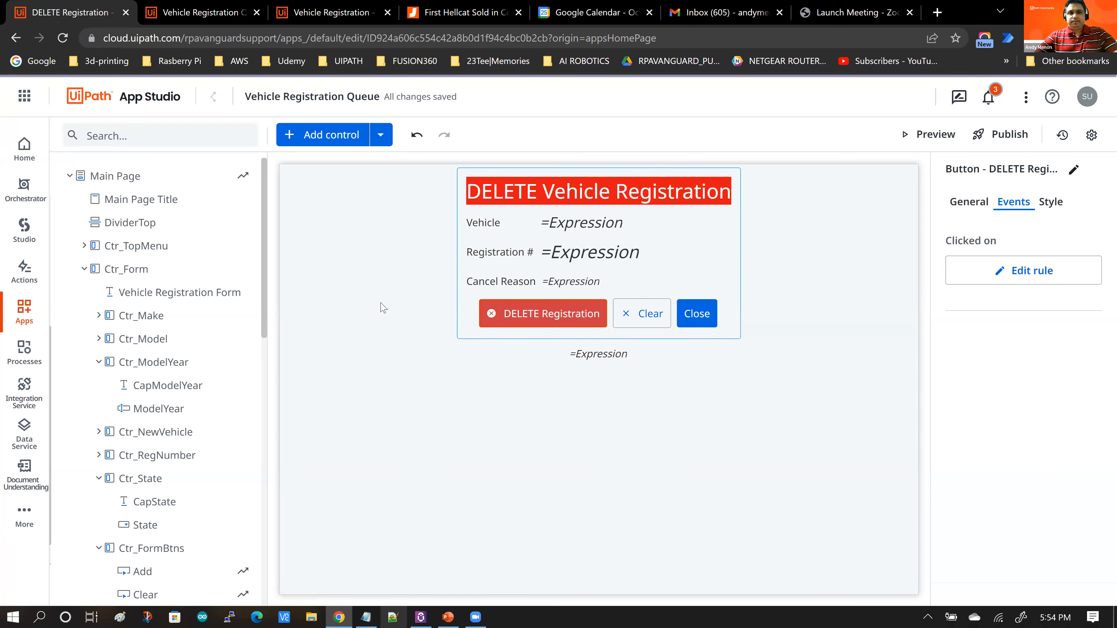
{"action": "left_click", "coordinate": [199, 13]}
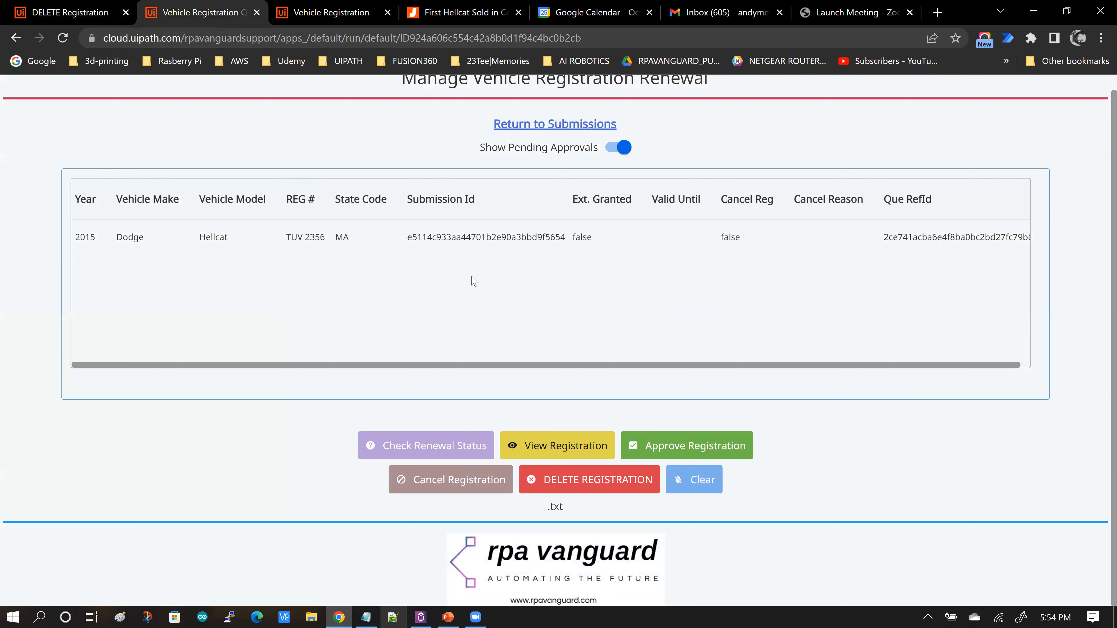
{"action": "left_click", "coordinate": [473, 243]}
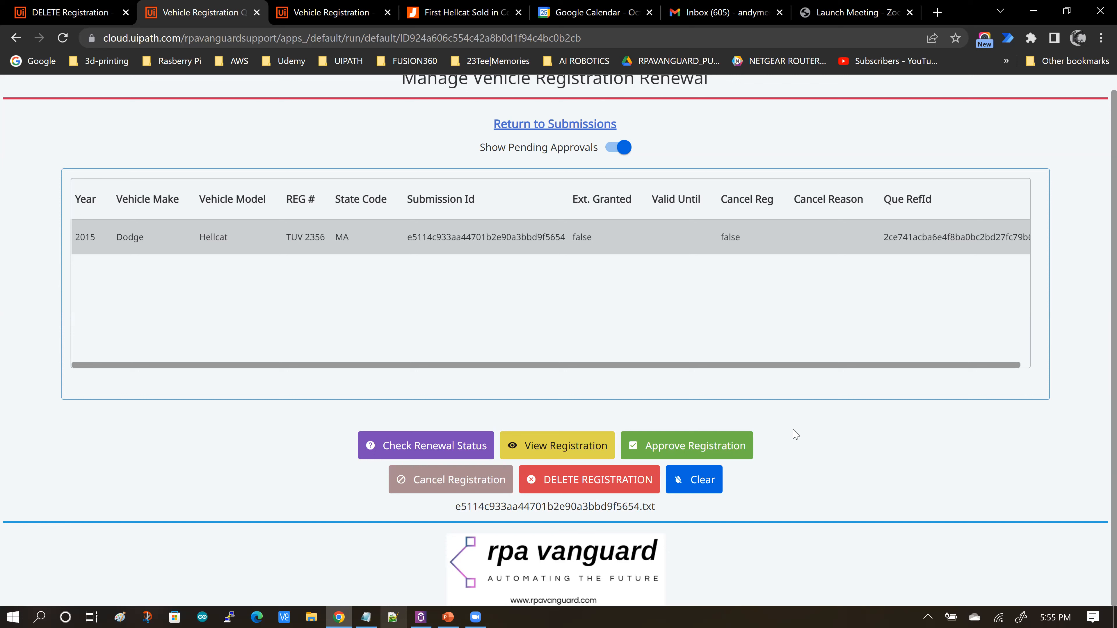
{"action": "left_click", "coordinate": [644, 407]}
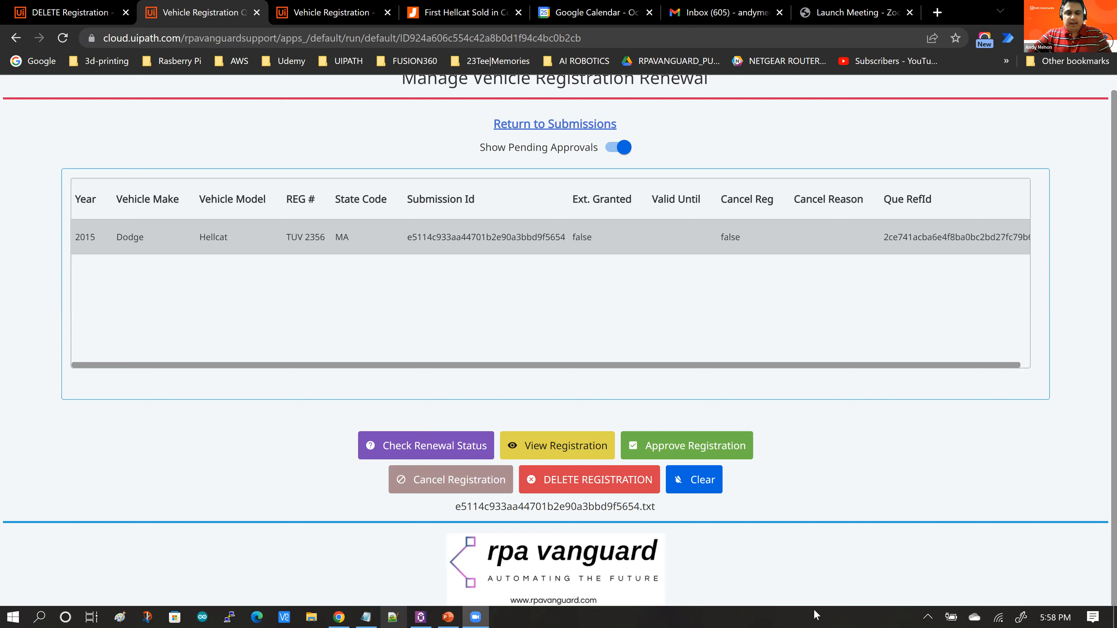
Step: Switch to Notepad and select the YouTube video URL for the UiPath Apps integration video
{"action": "left_click", "coordinate": [355, 615]}
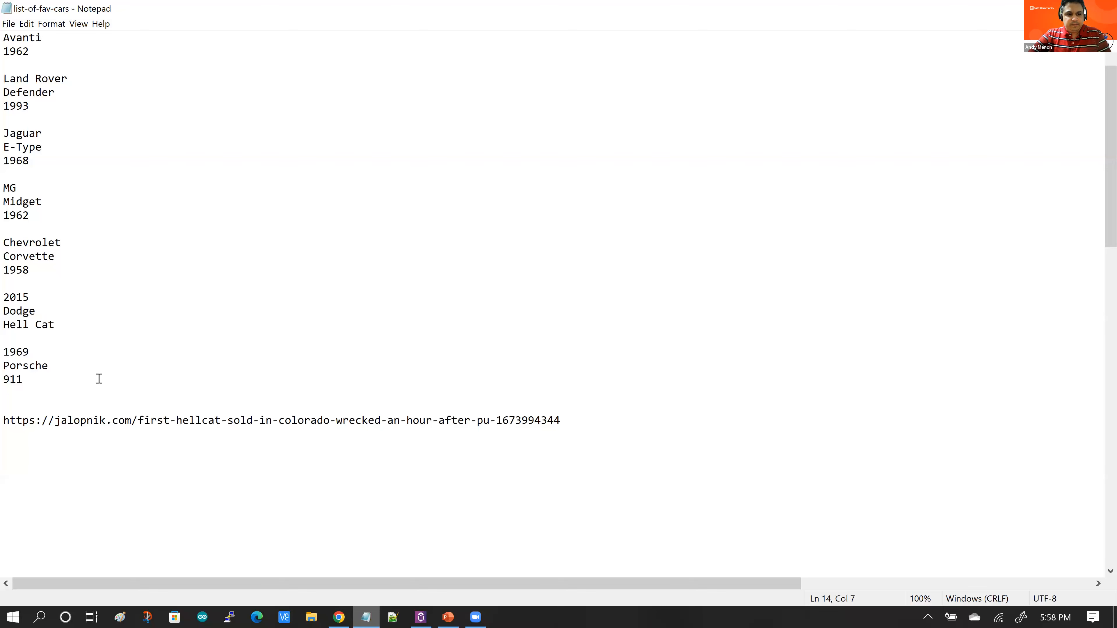
{"action": "scroll", "coordinate": [98, 375], "scroll_direction": "down", "scroll_amount": 1}
{"action": "scroll", "coordinate": [99, 378], "scroll_direction": "down", "scroll_amount": 9}
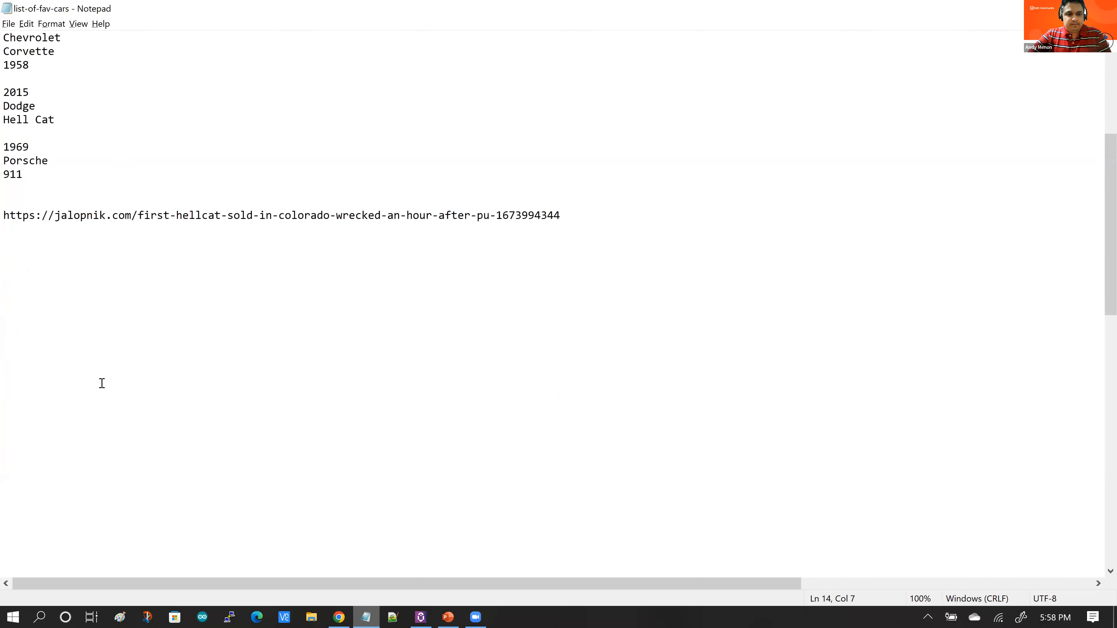
{"action": "left_click_drag", "start_coordinate": [188, 413], "coordinate": [2, 409]}
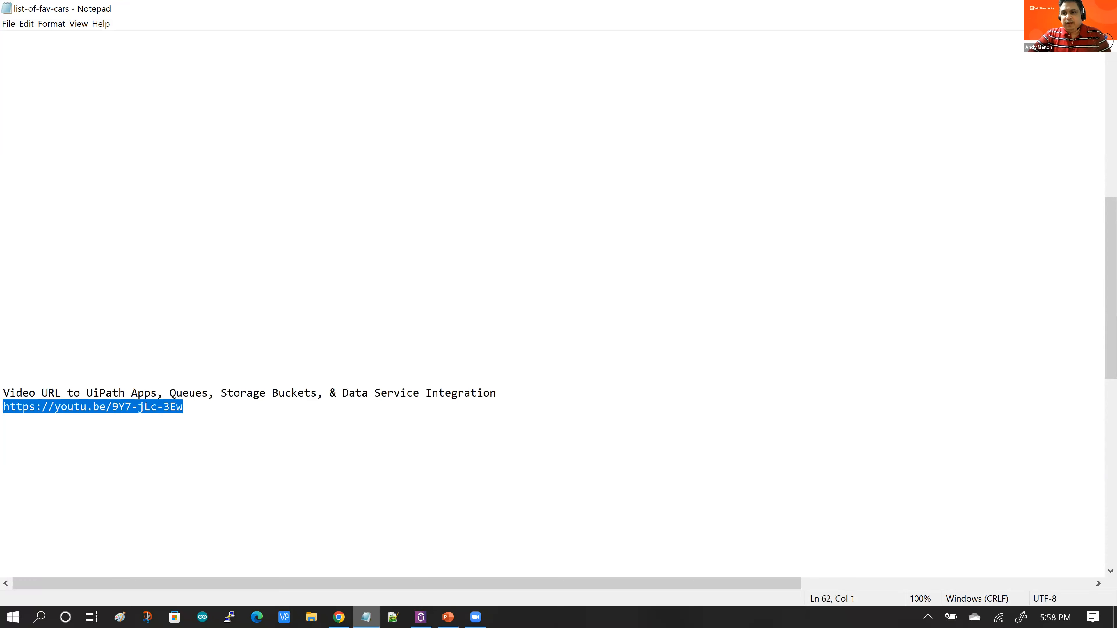
Step: Switch back to the app and approve the selected 2015 Dodge Hellcat registration
{"action": "key", "text": "alt+Tab"}
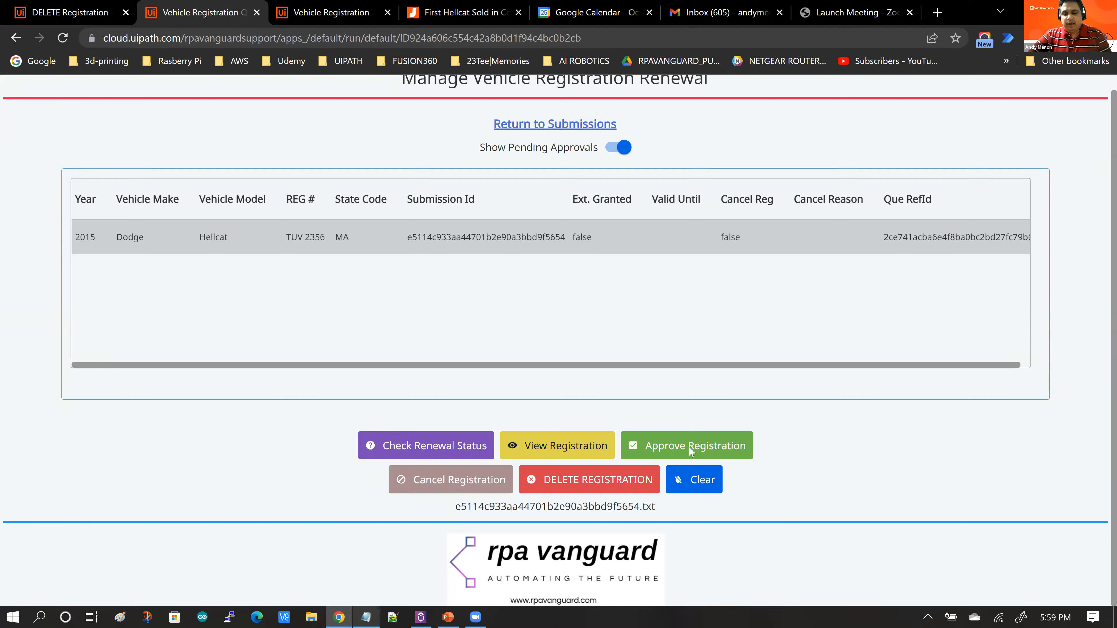
{"action": "left_click", "coordinate": [689, 447]}
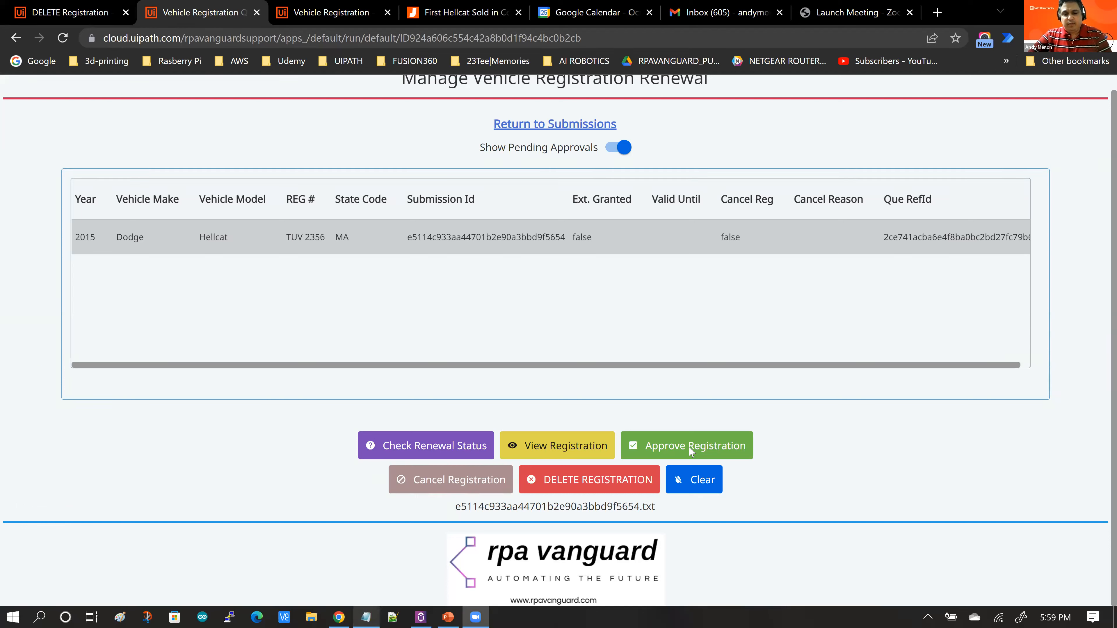